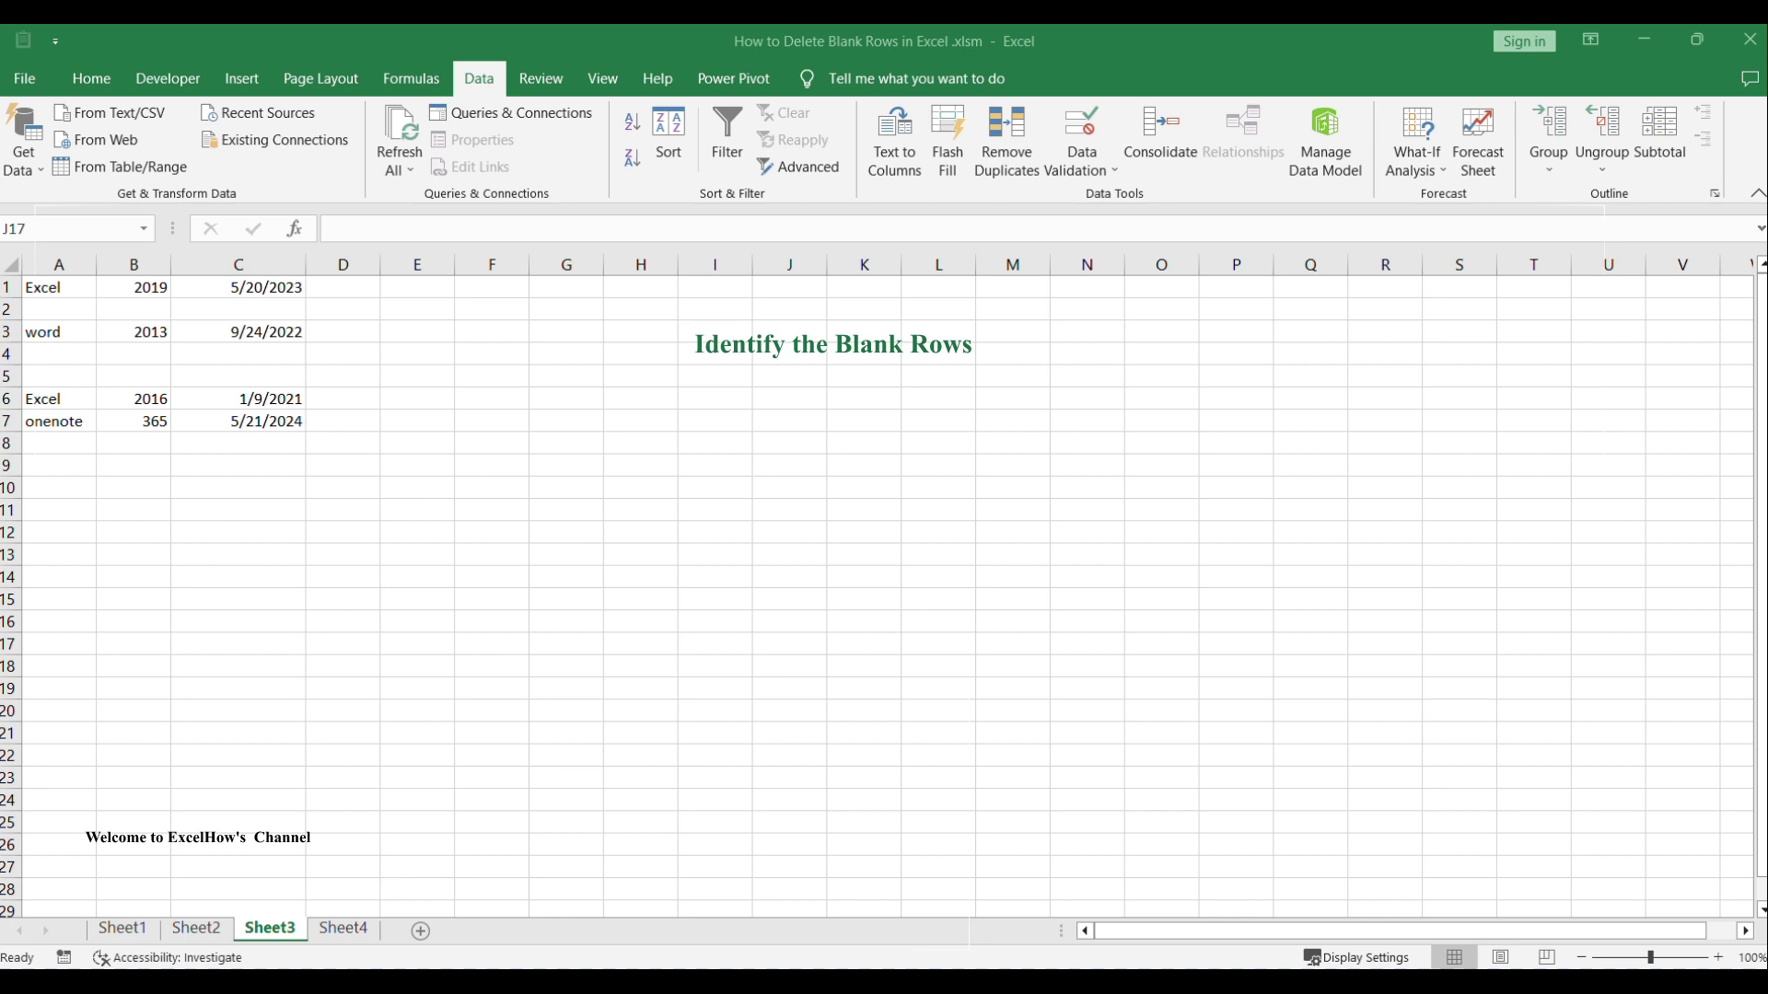
Select blank rows 2, 4 and 5 together and delete them from the sheet.
left_click(37, 308)
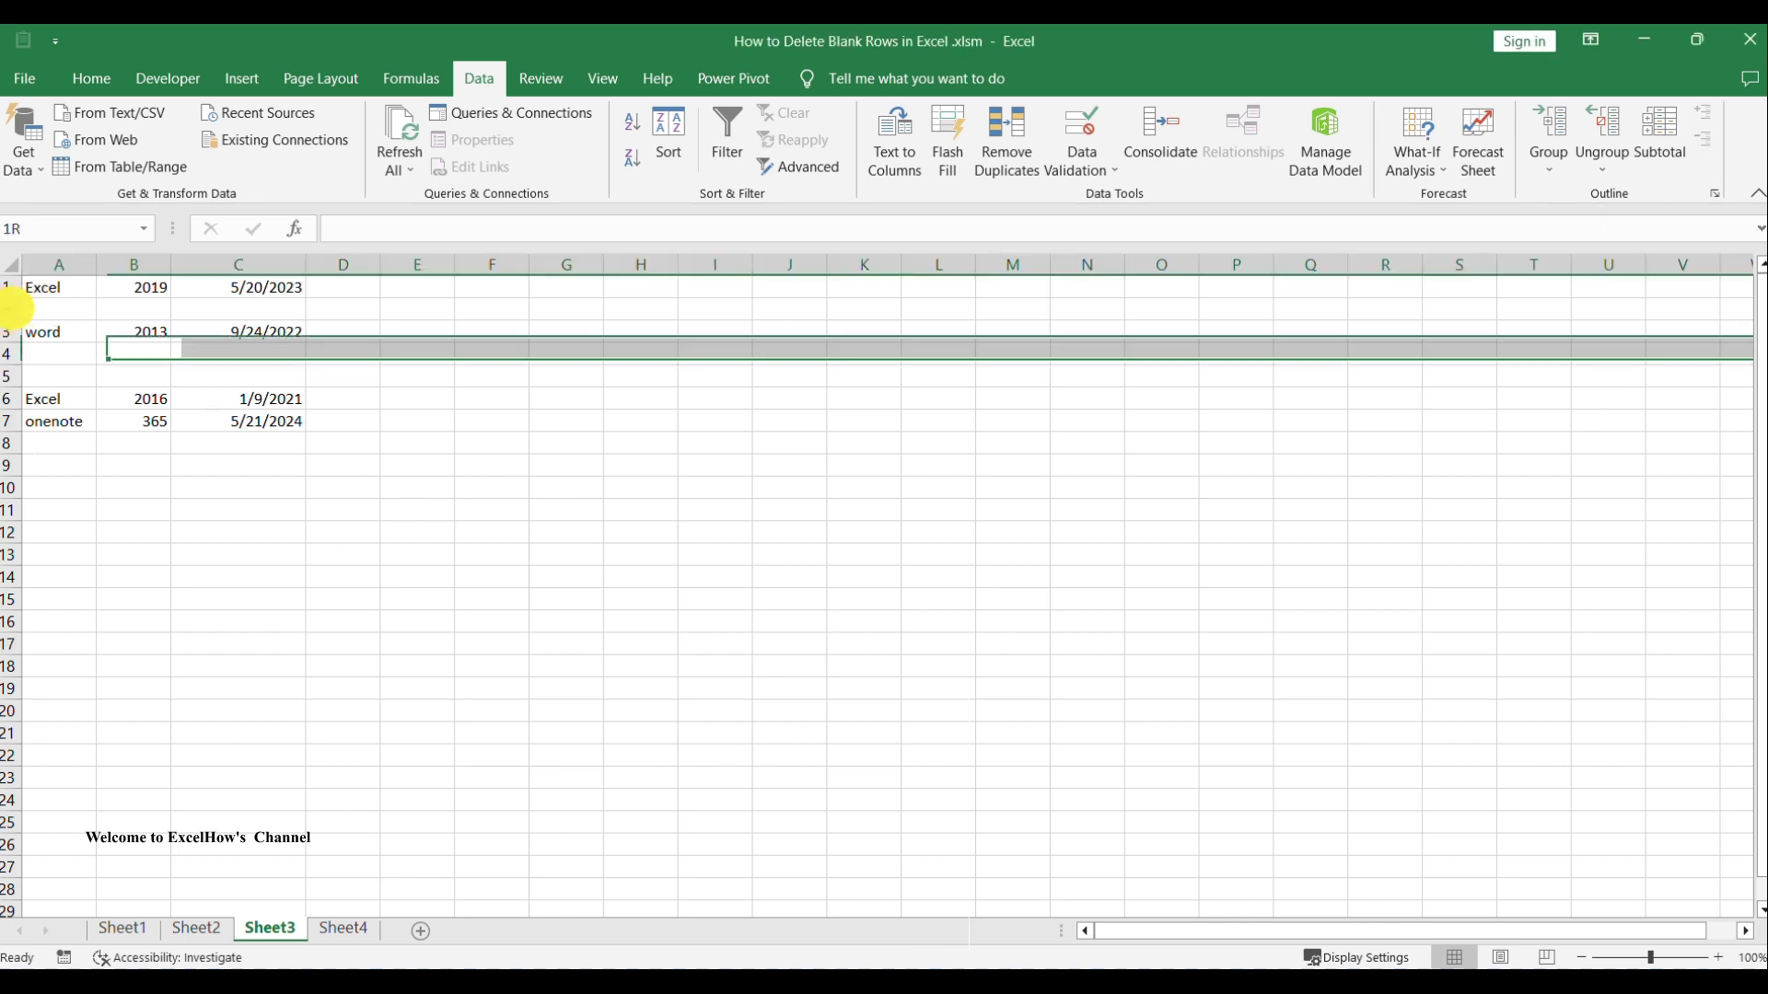
left_click(32, 378)
left_click(11, 372)
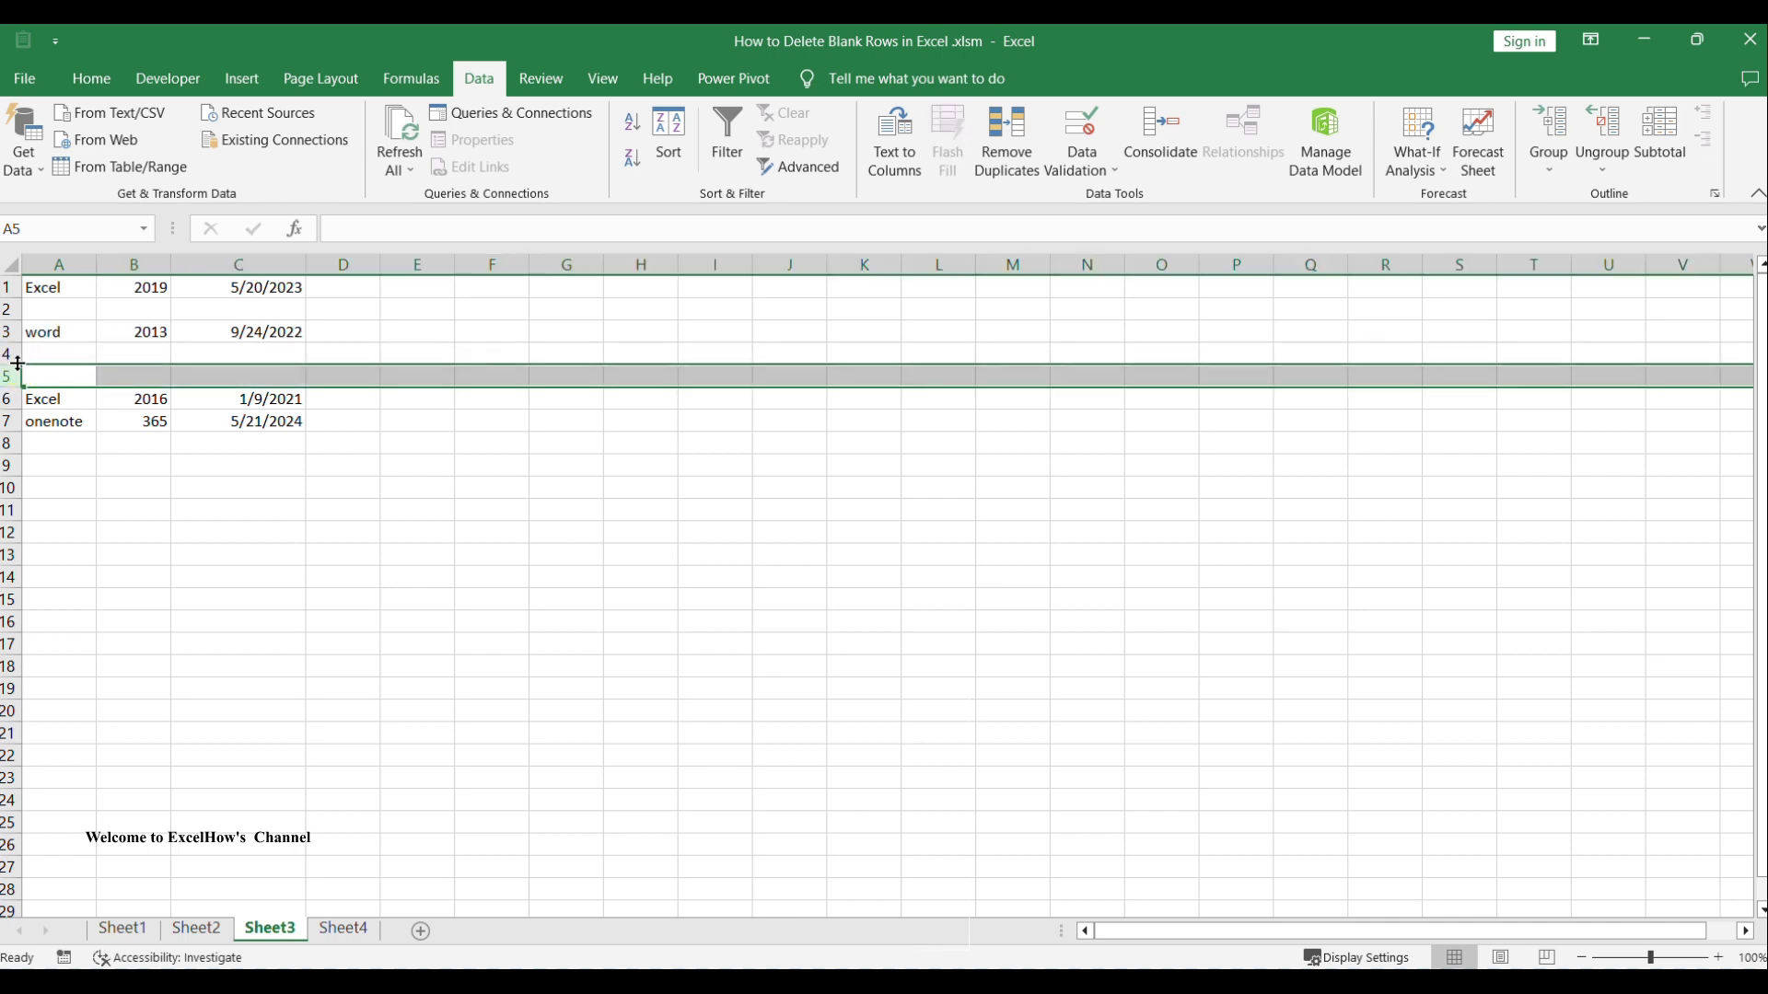
left_click(7, 349)
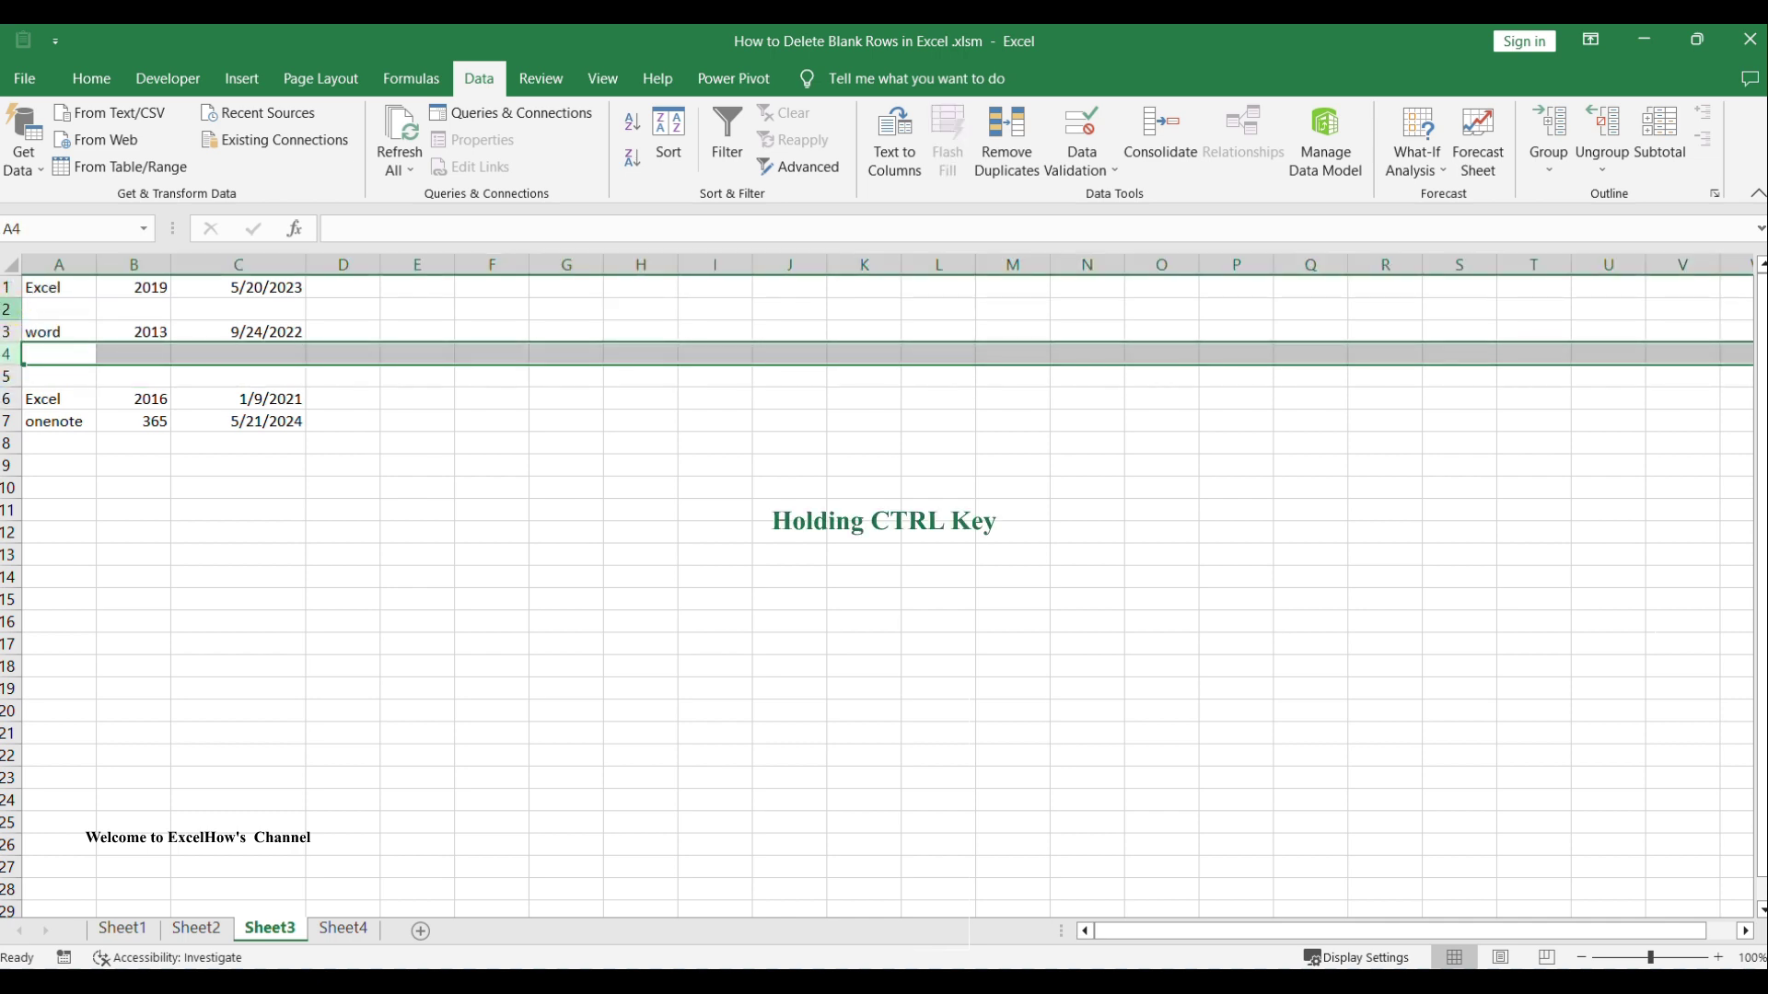
left_click(9, 309, "ctrl")
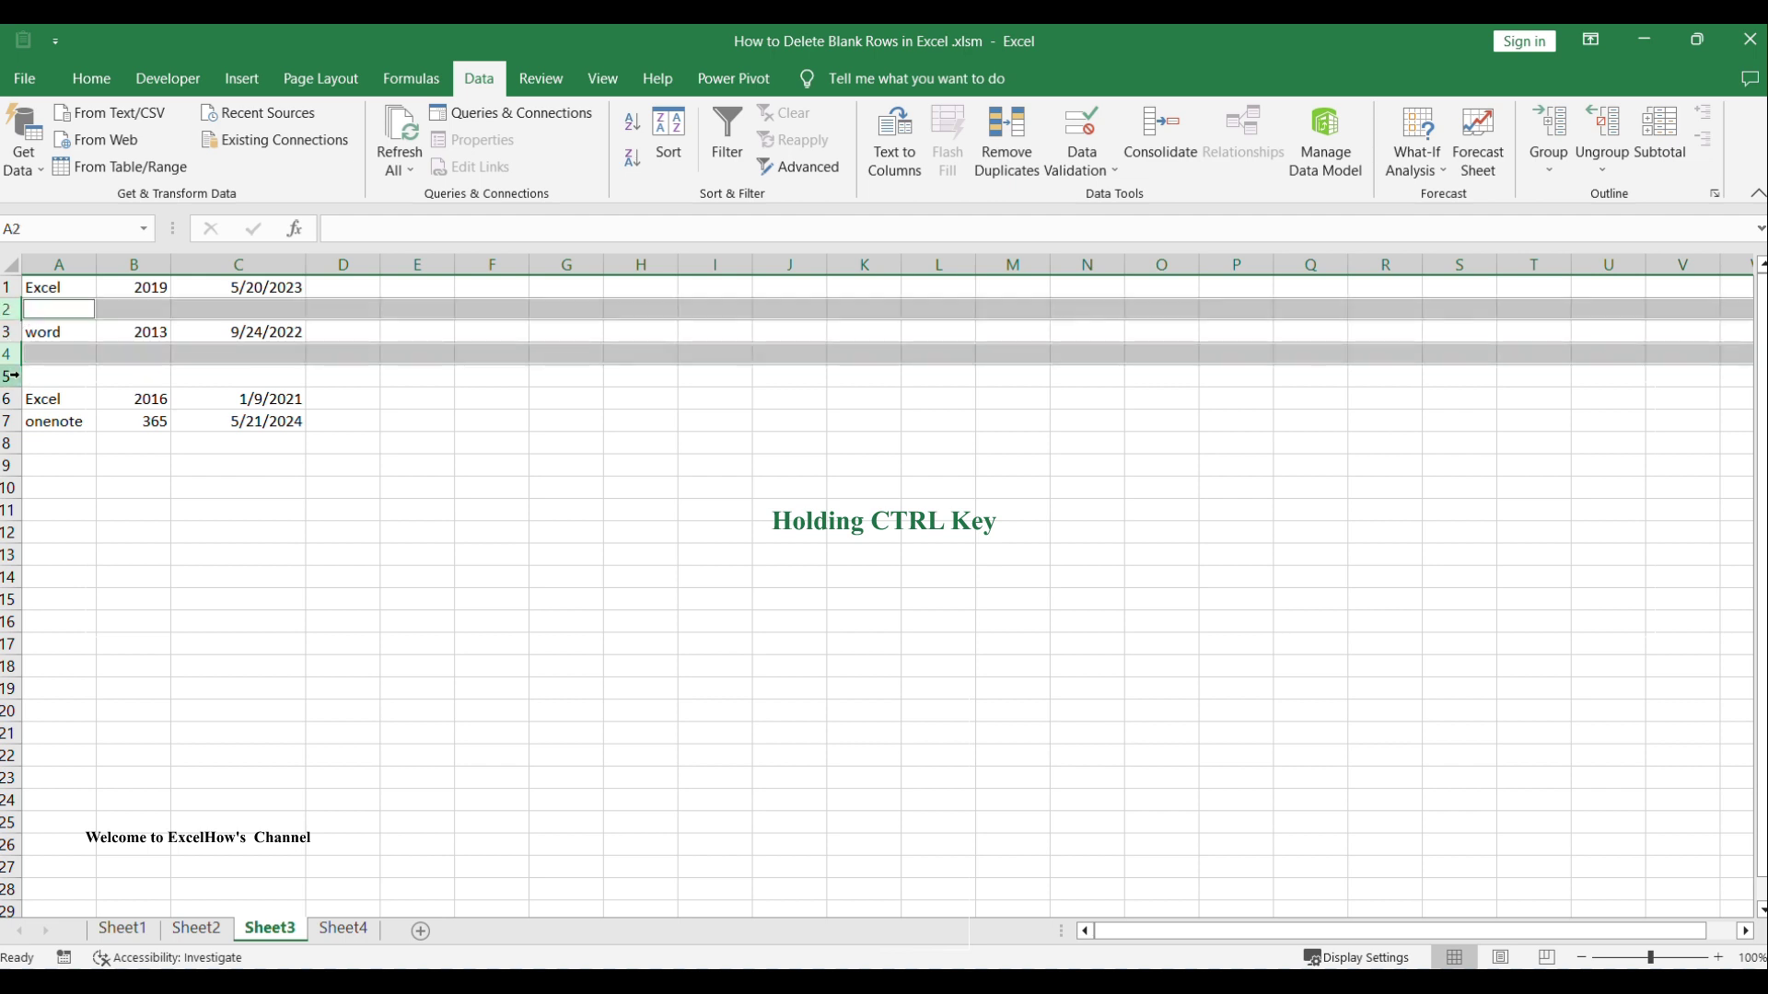
left_click(11, 374, "ctrl")
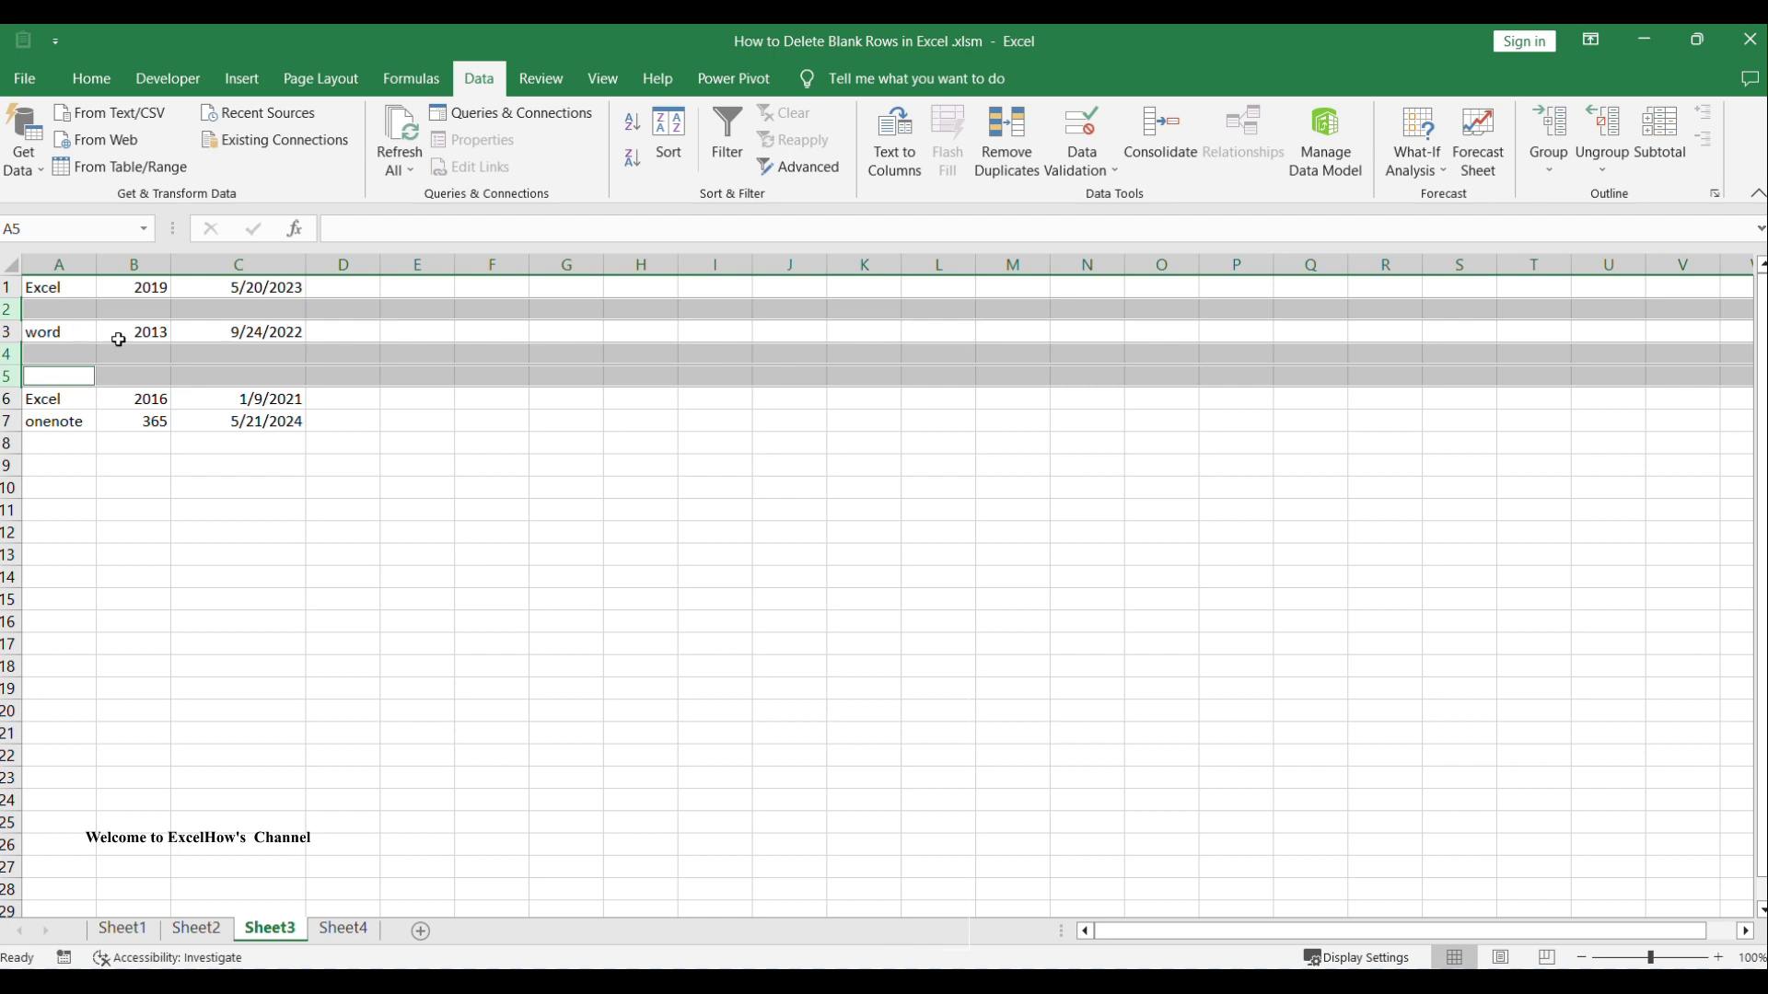
right_click(158, 308)
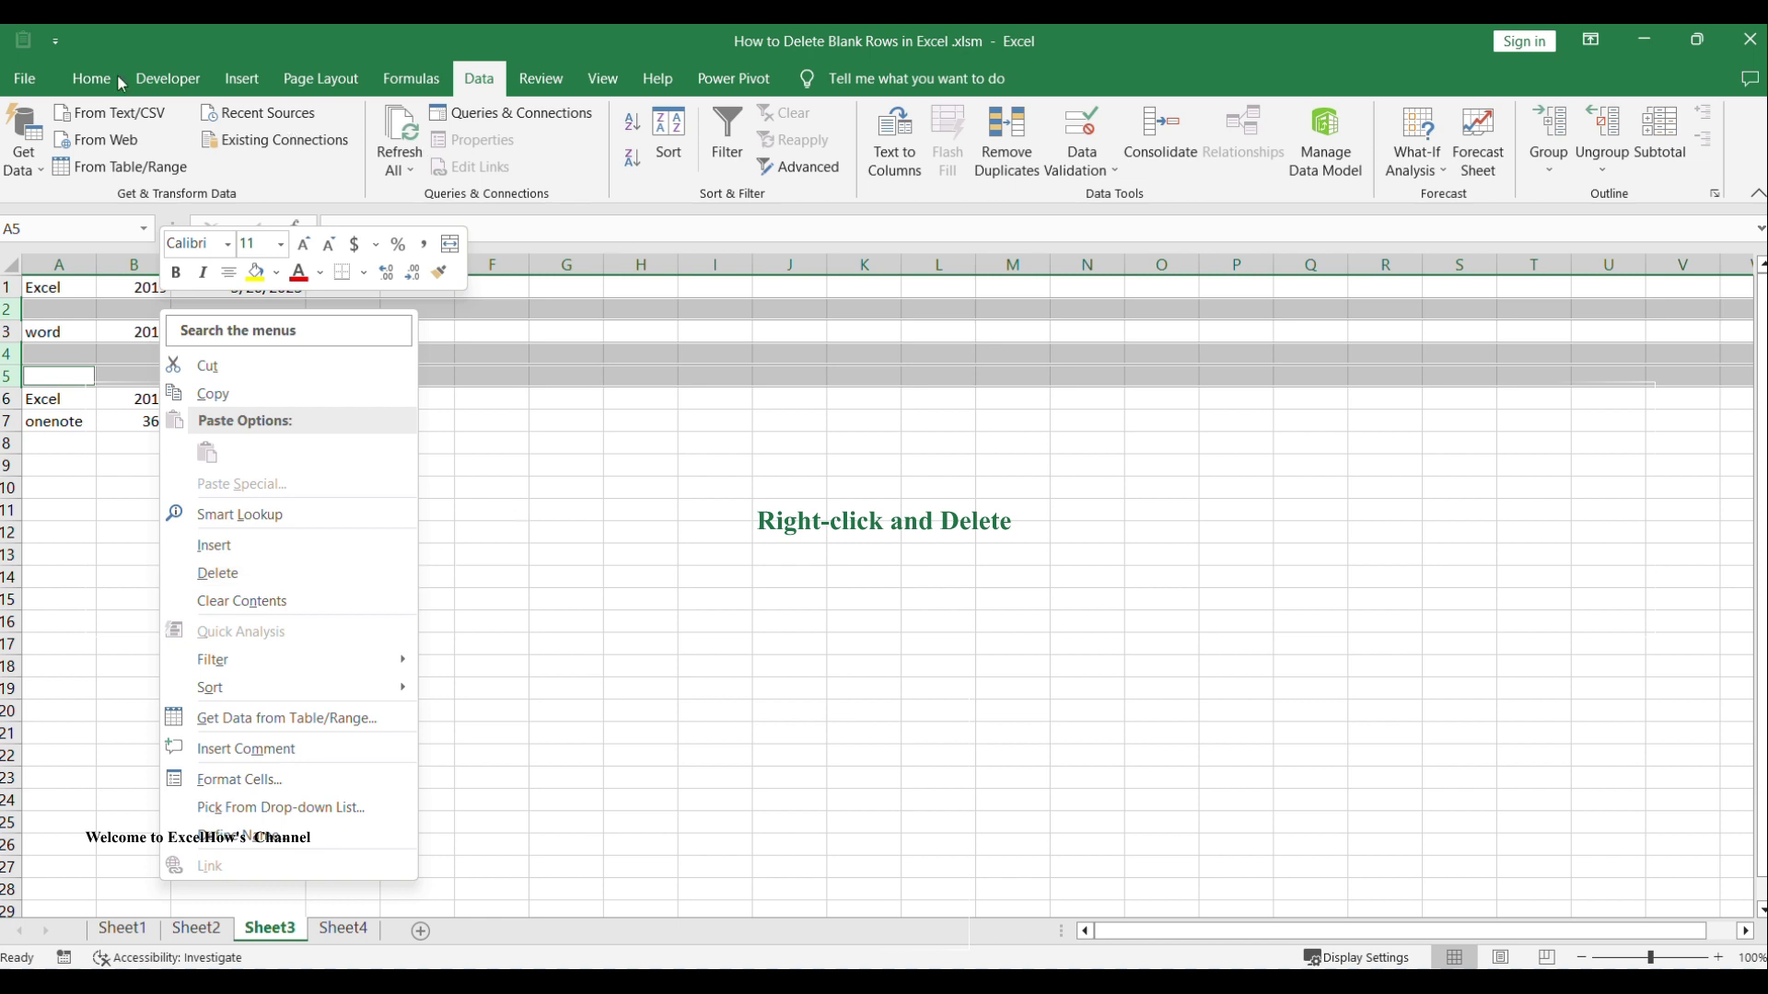
left_click(84, 76)
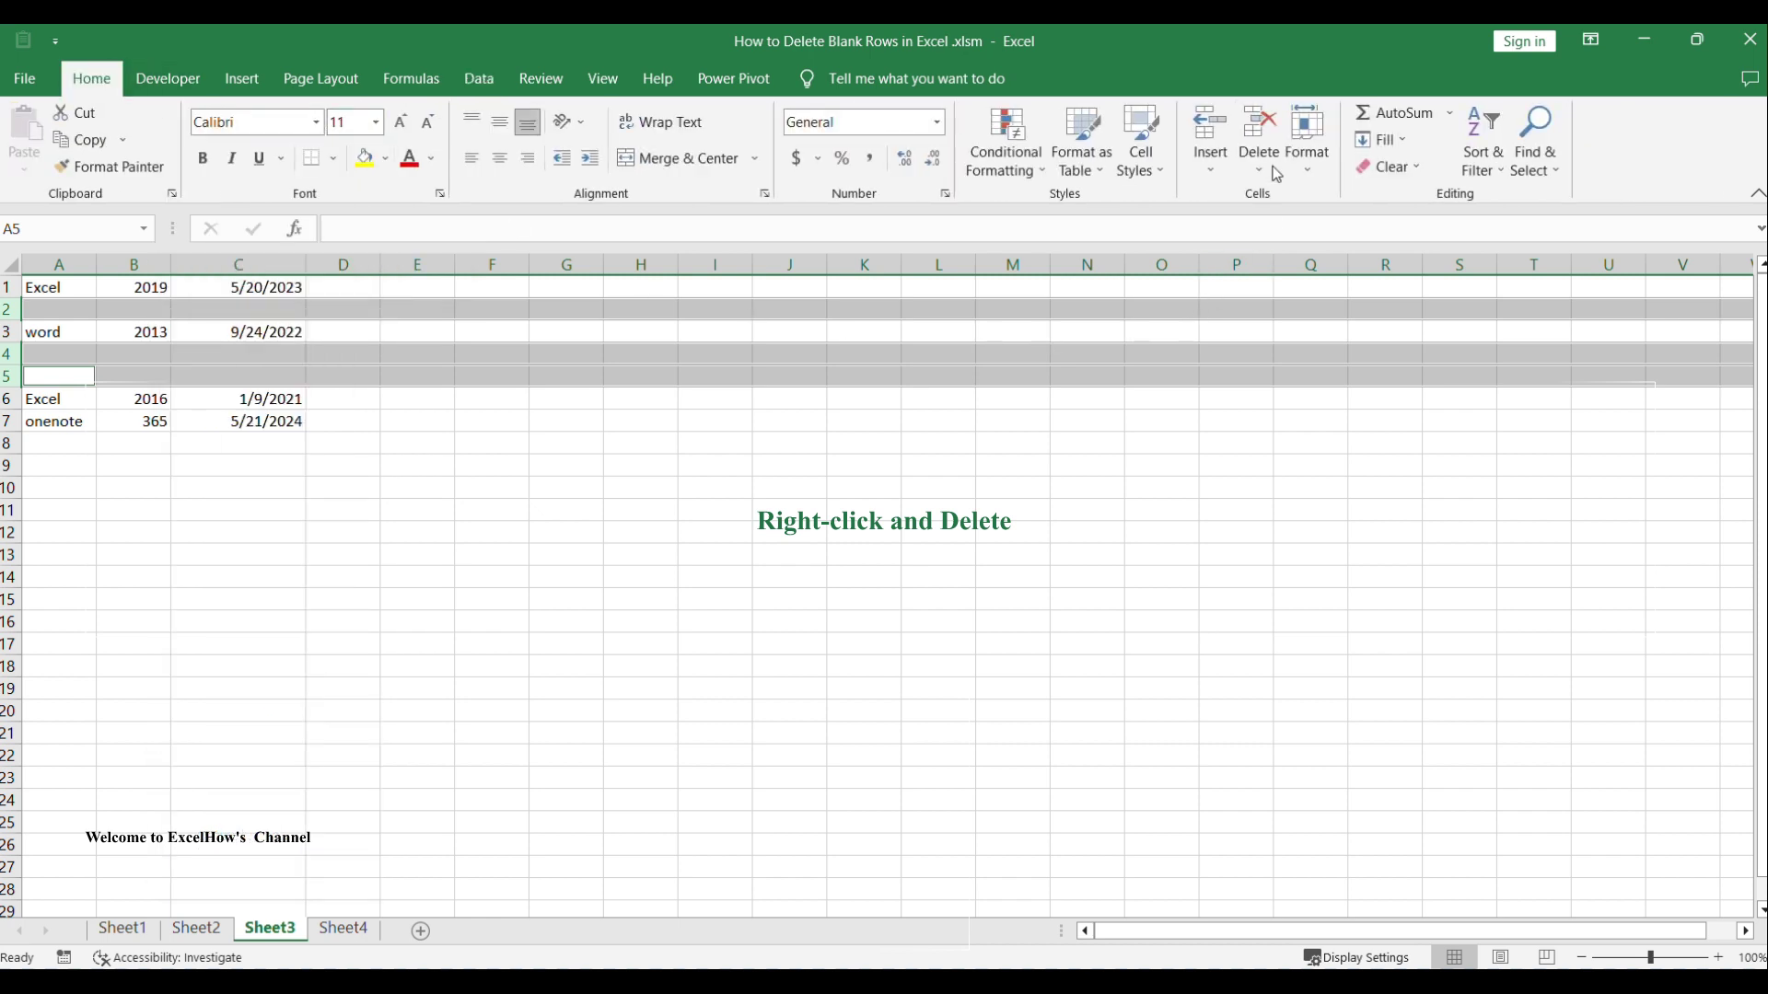
left_click(1258, 166)
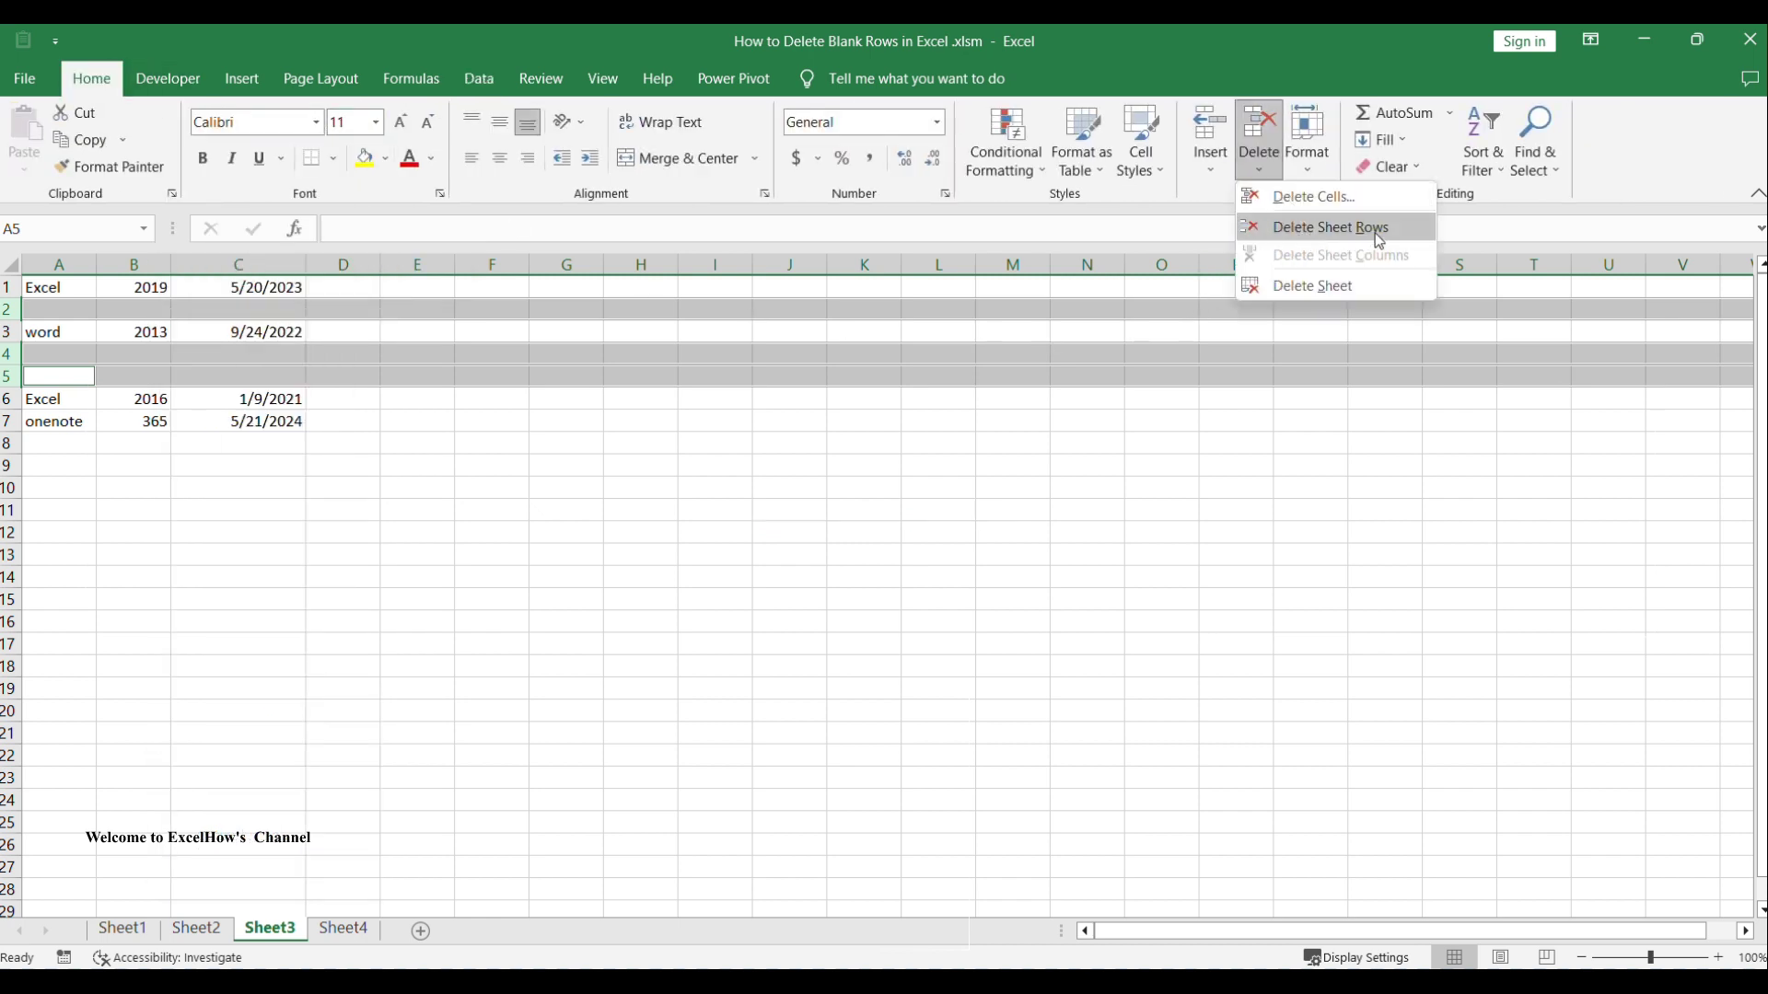
left_click(1376, 232)
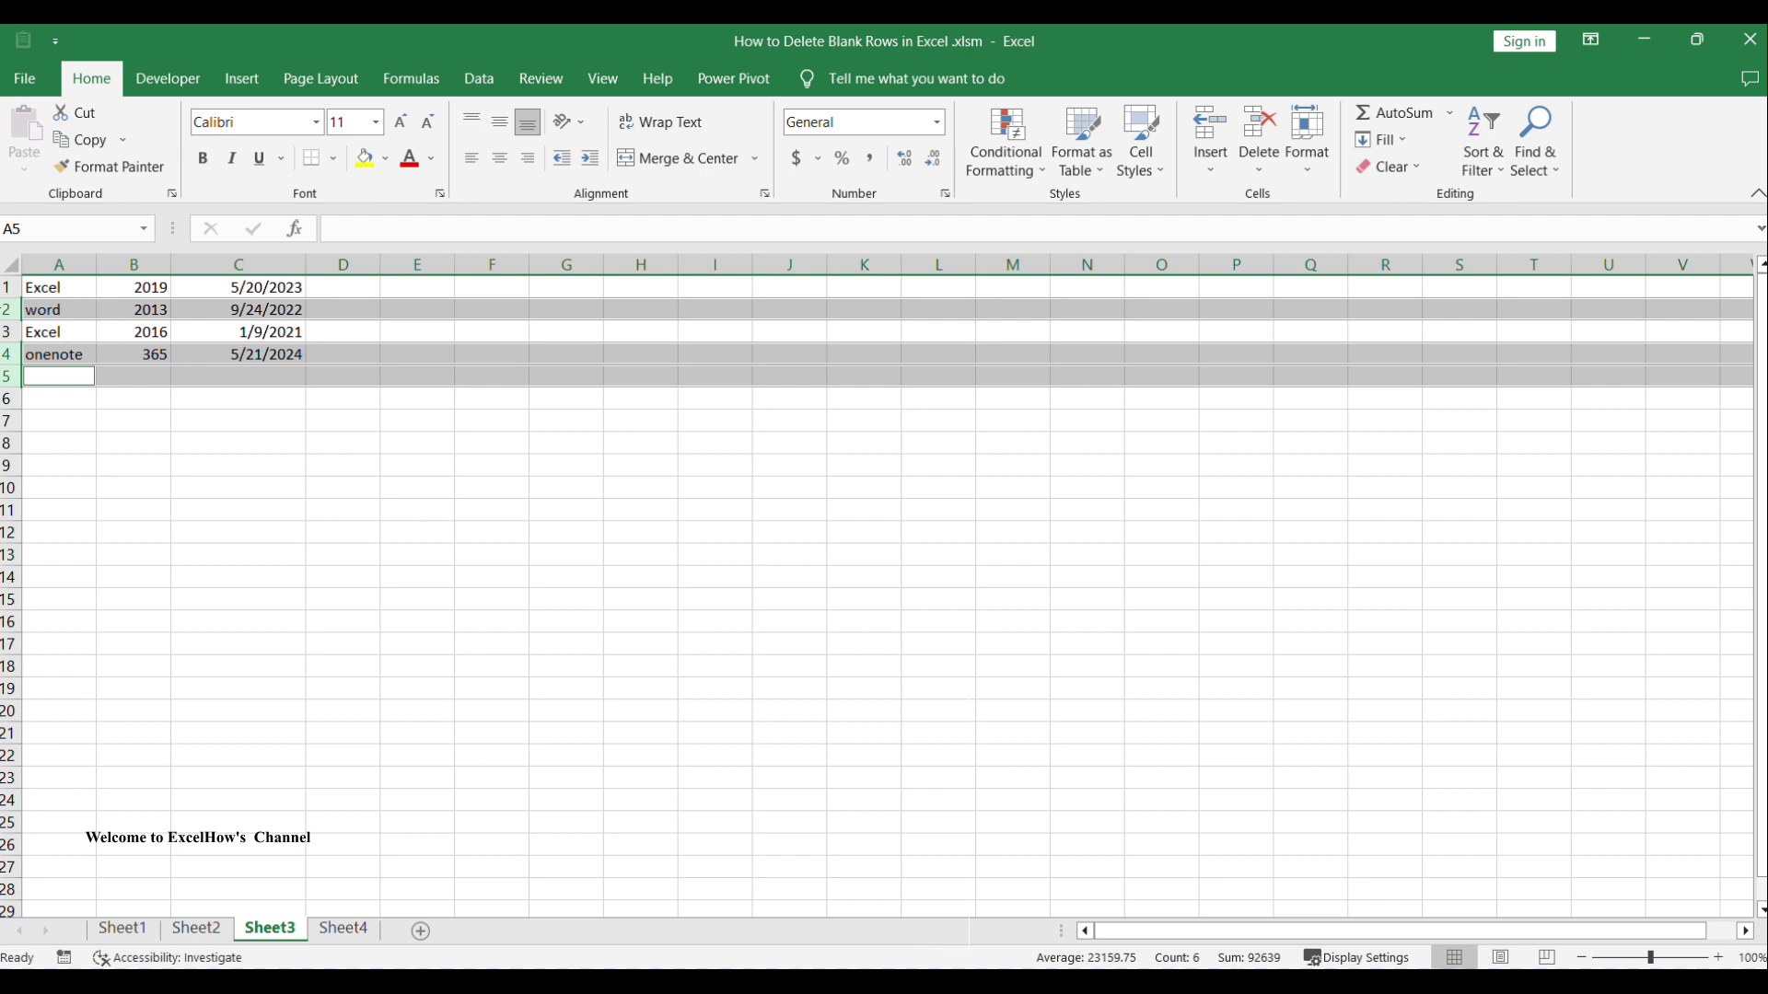
left_click(428, 322)
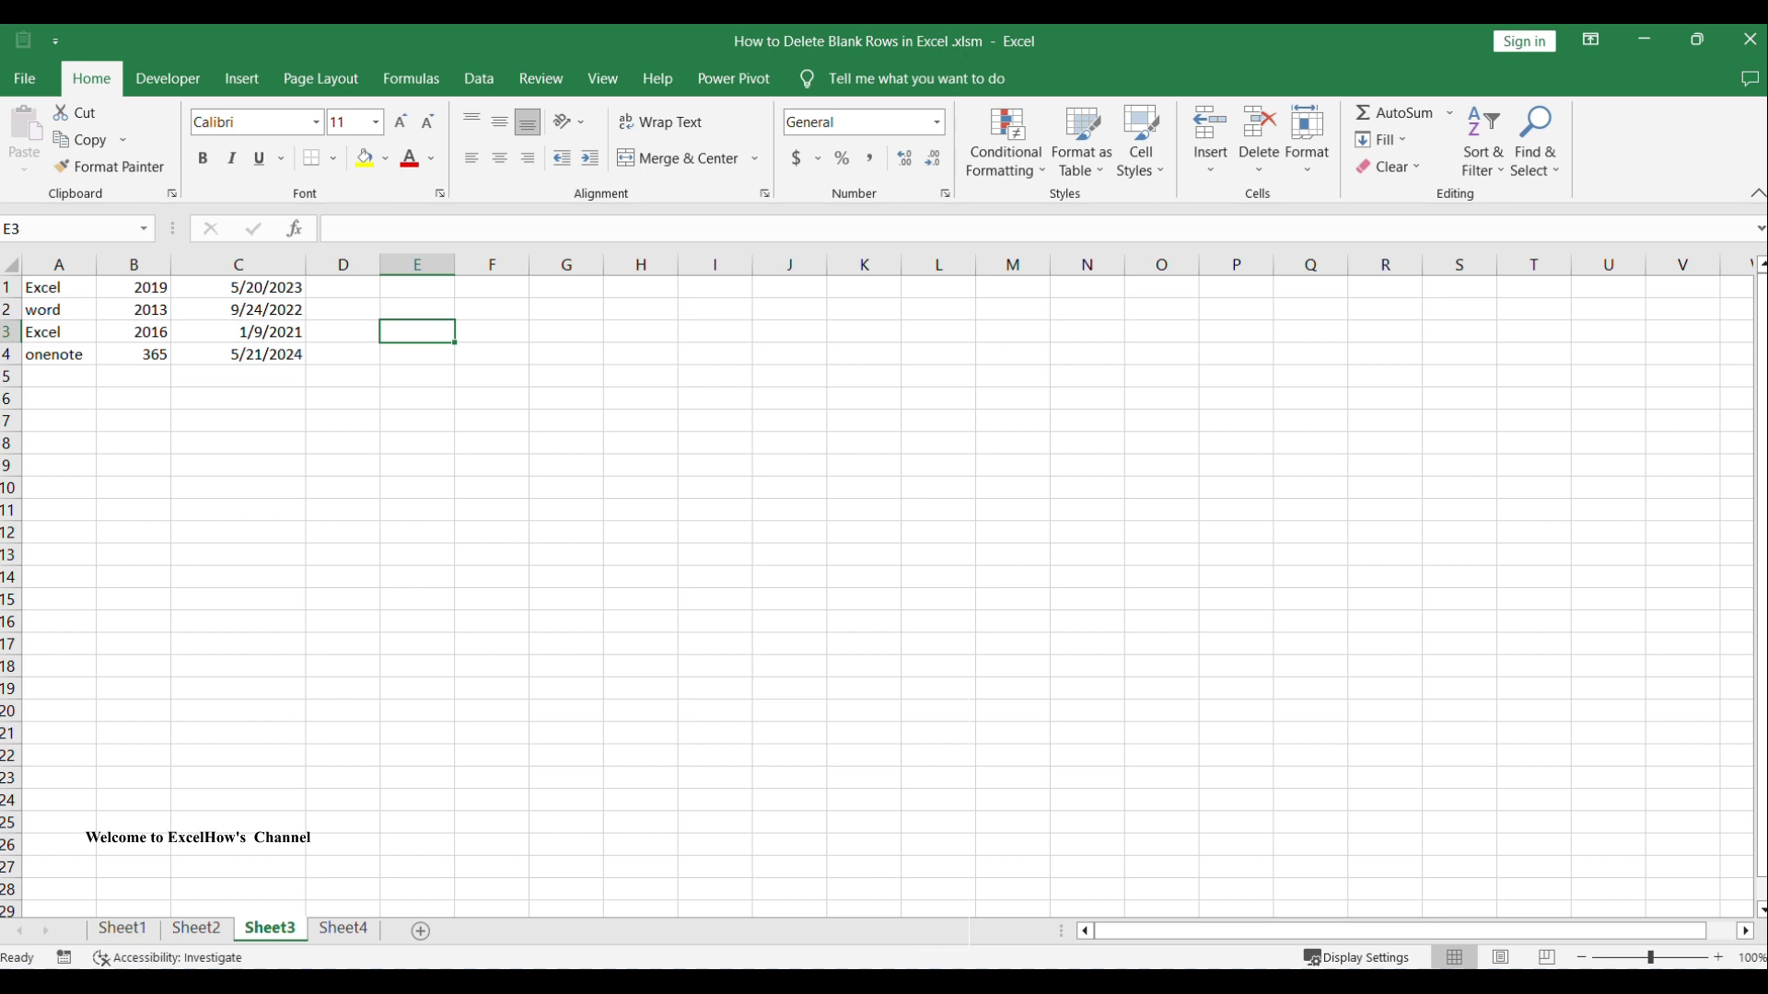
Undo the deletion of the blank rows and clear the row selection.
left_click(405, 468)
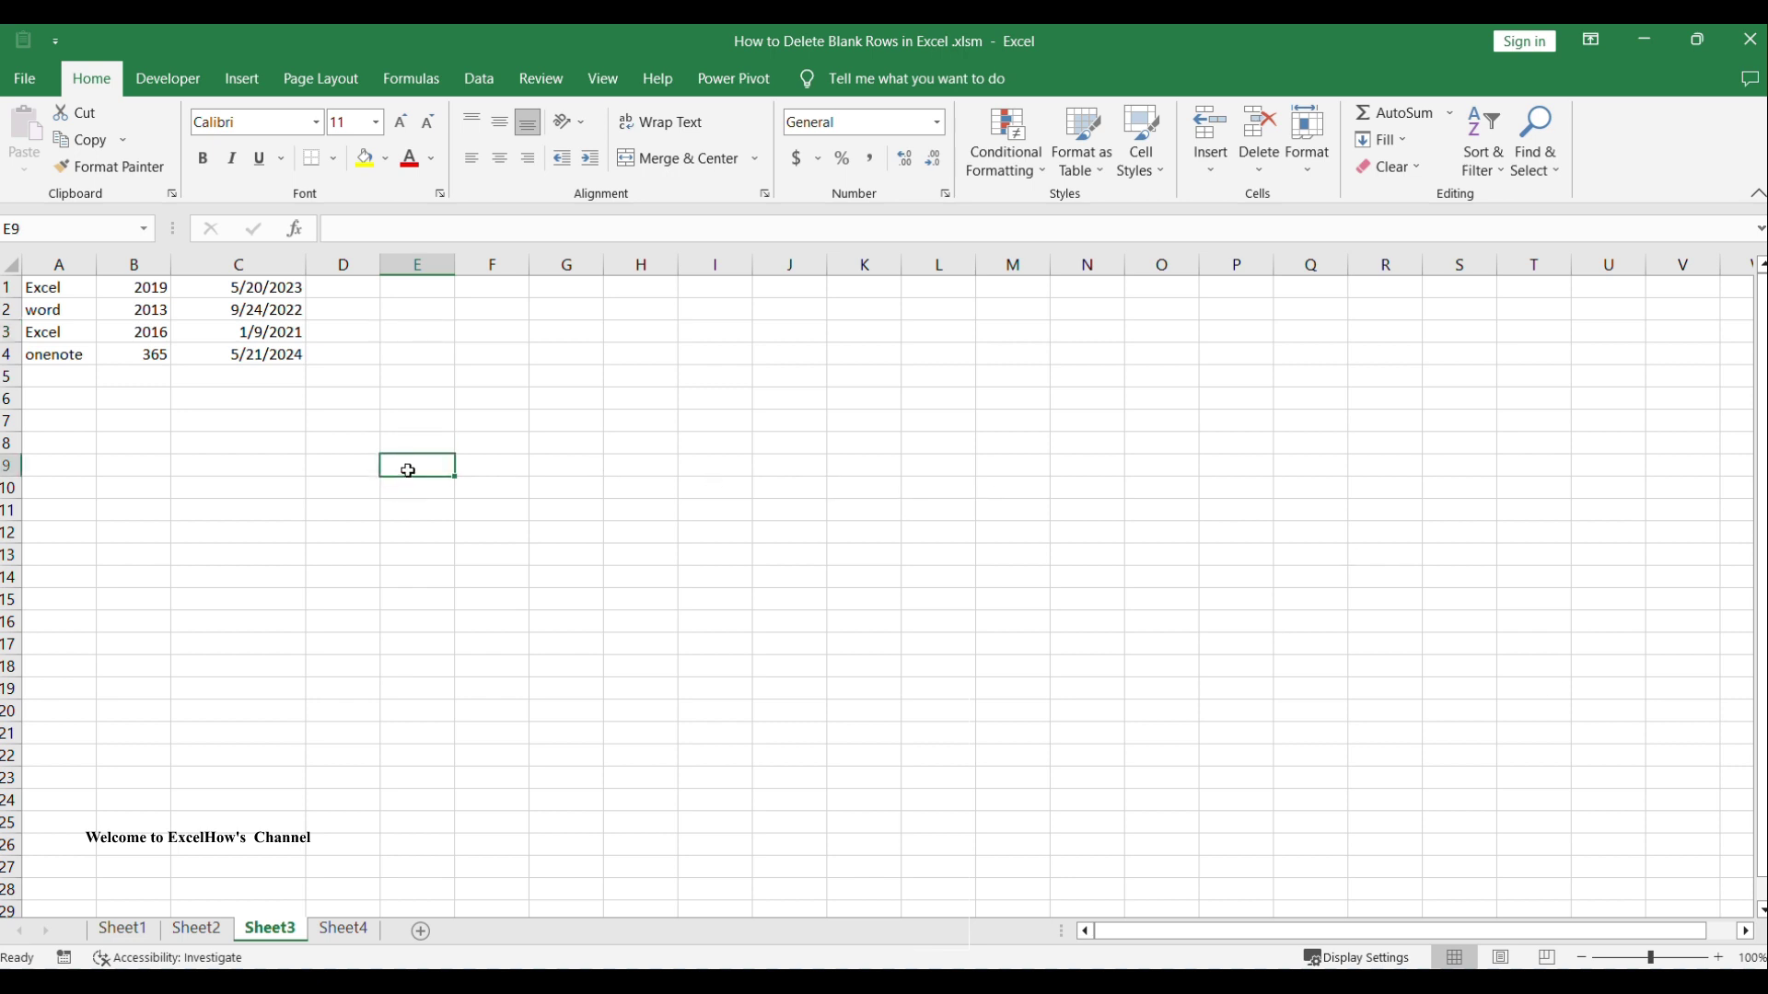
key("ctrl+z")
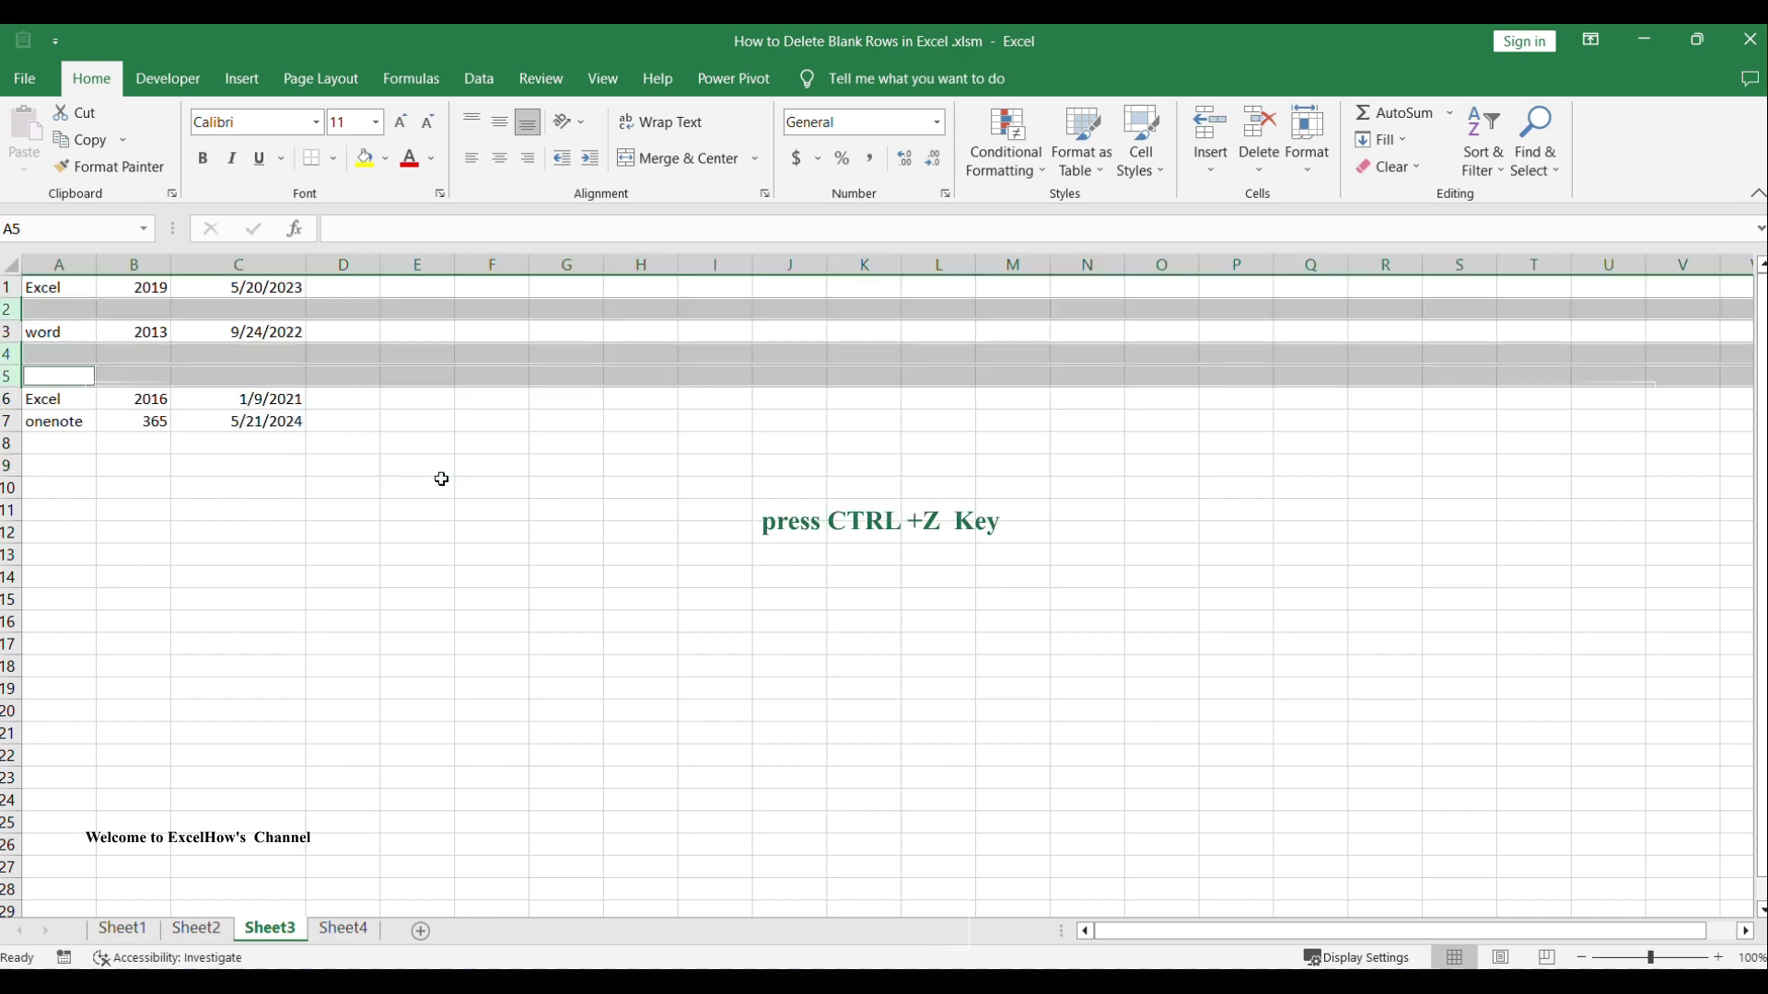
left_click(283, 360)
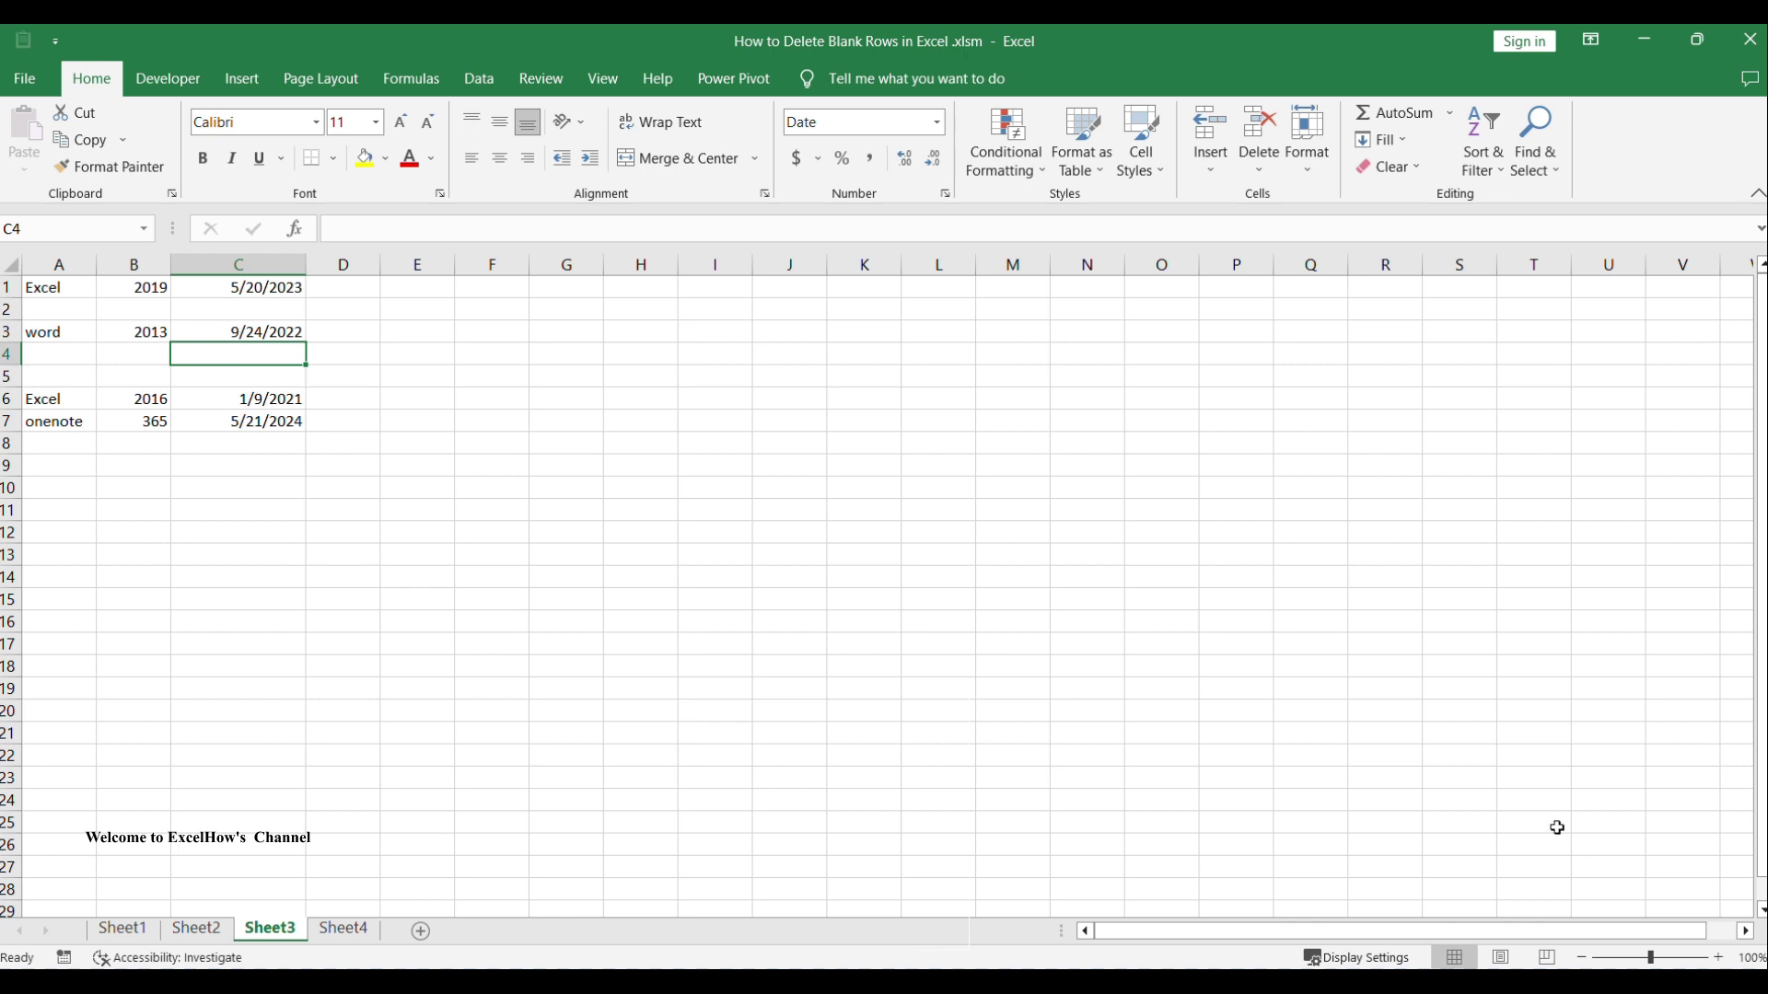
left_click(590, 530)
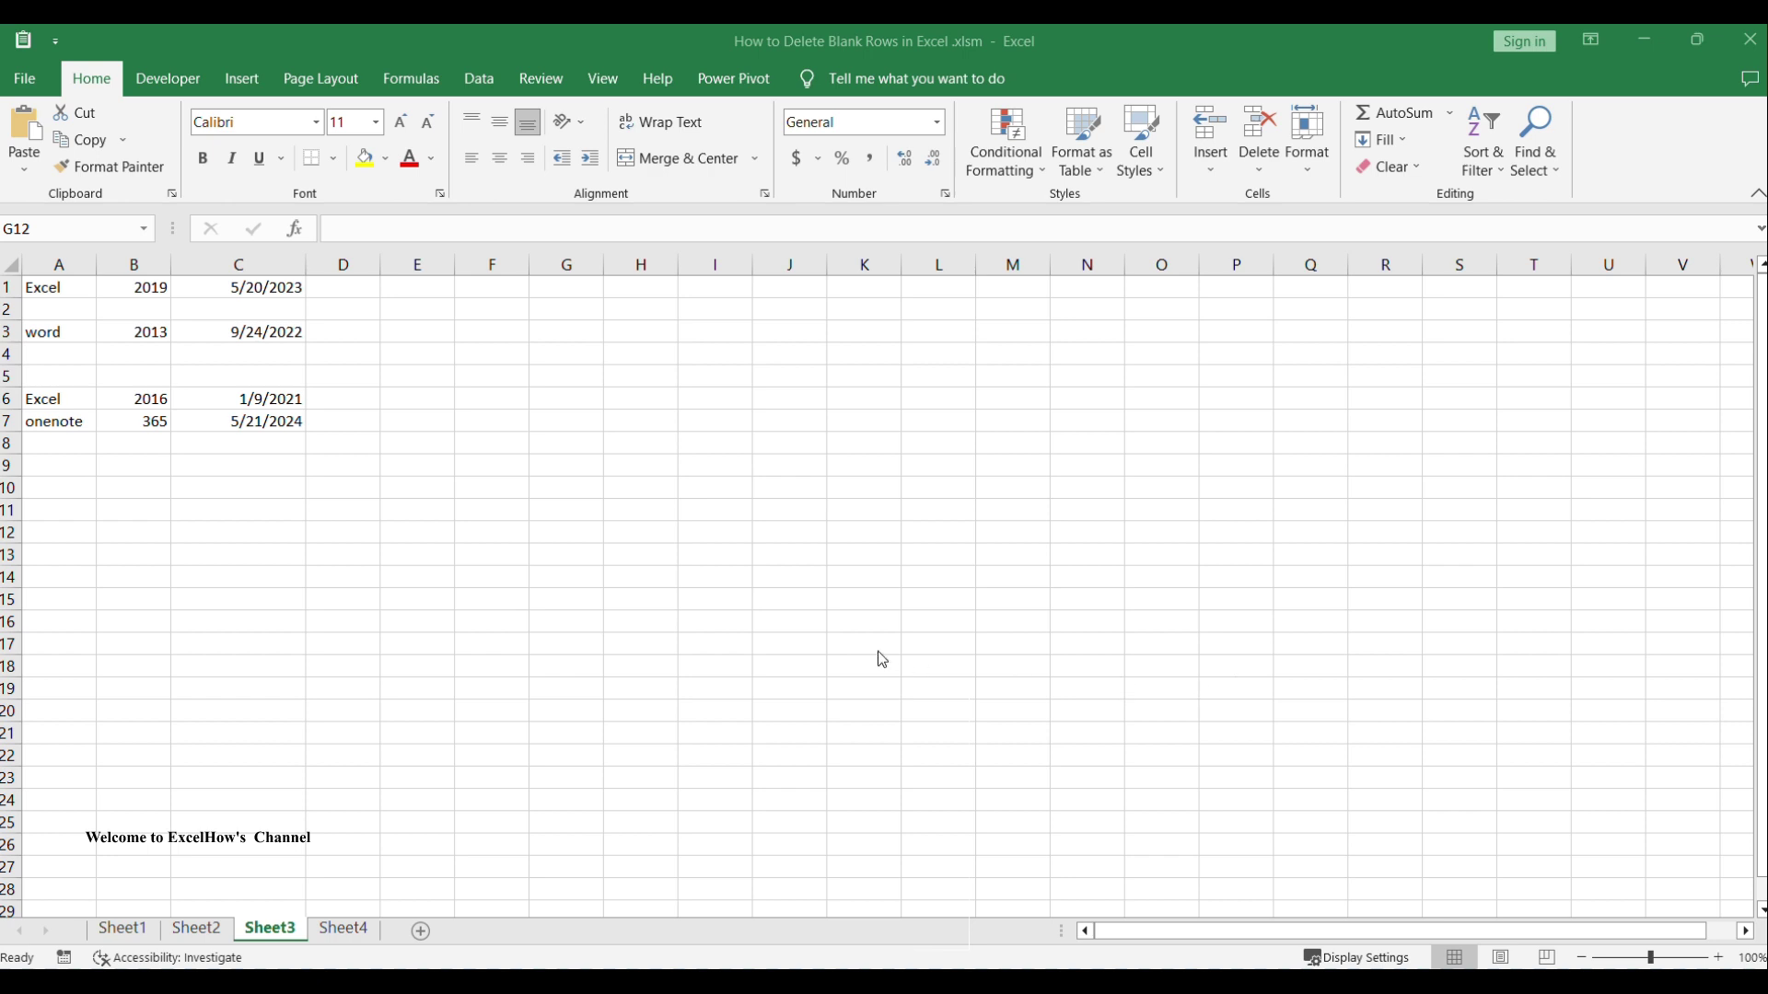
Select all blank cells in the data range using Go To Special with the Blanks option.
left_click(564, 527)
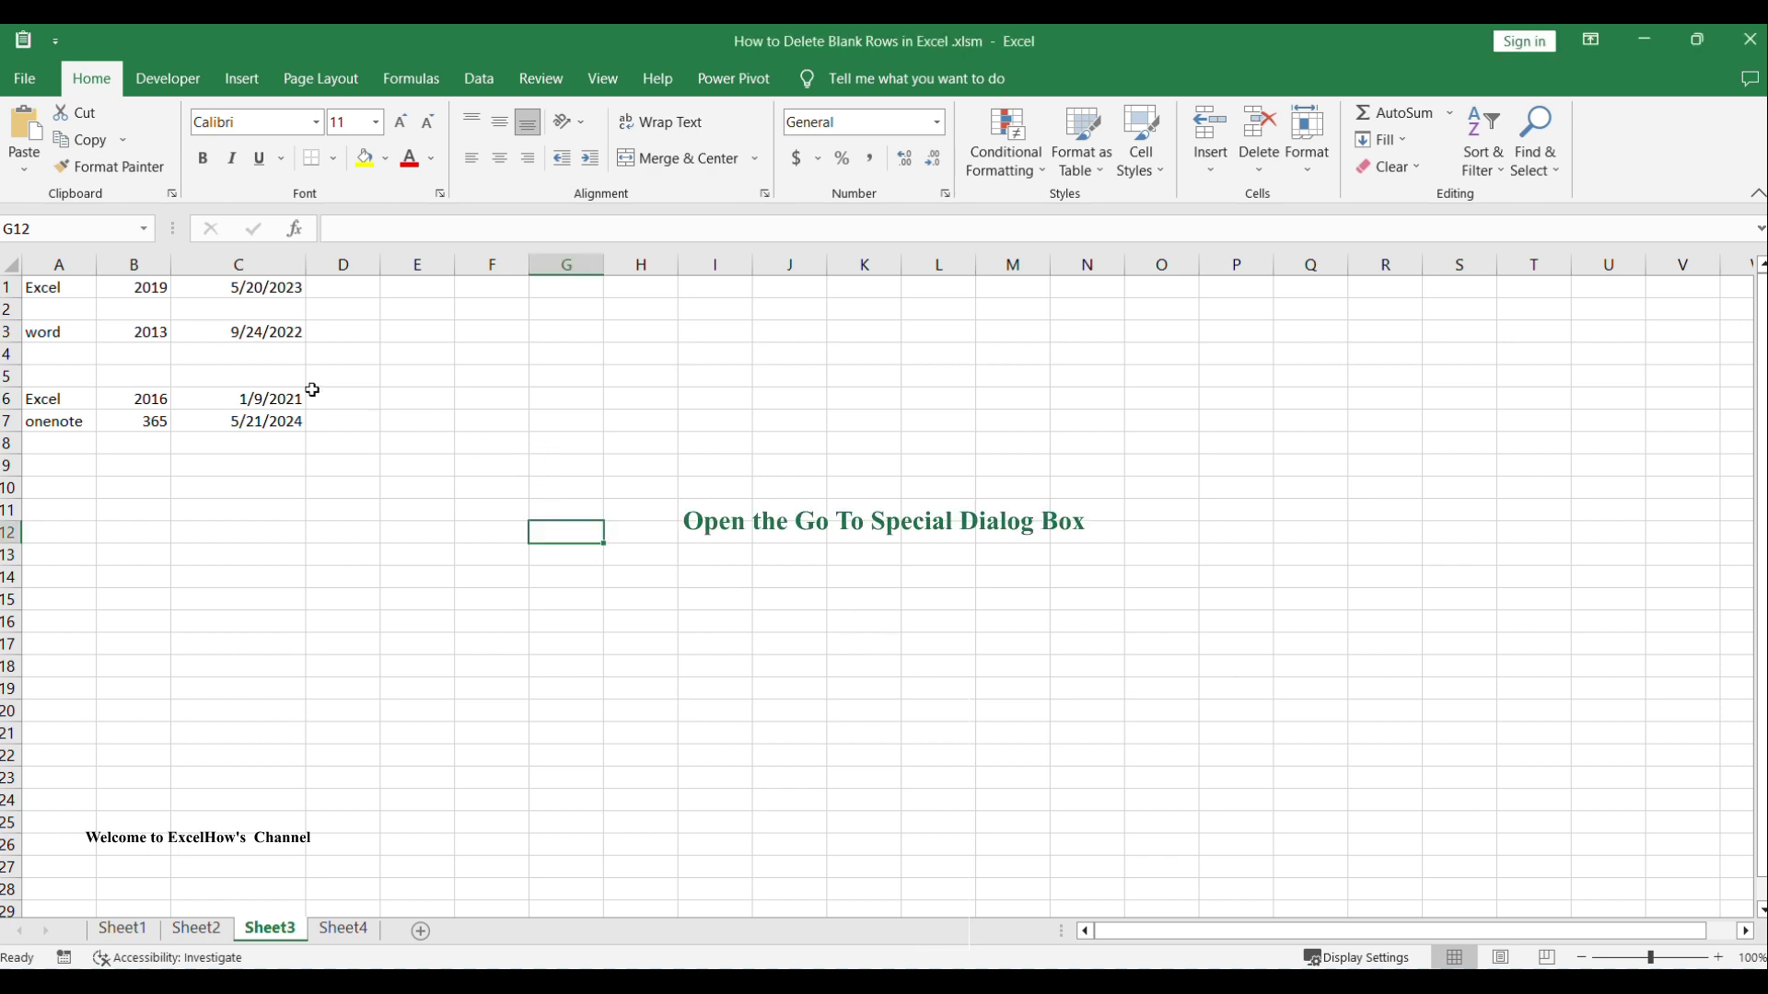
left_click(100, 77)
left_click(1534, 166)
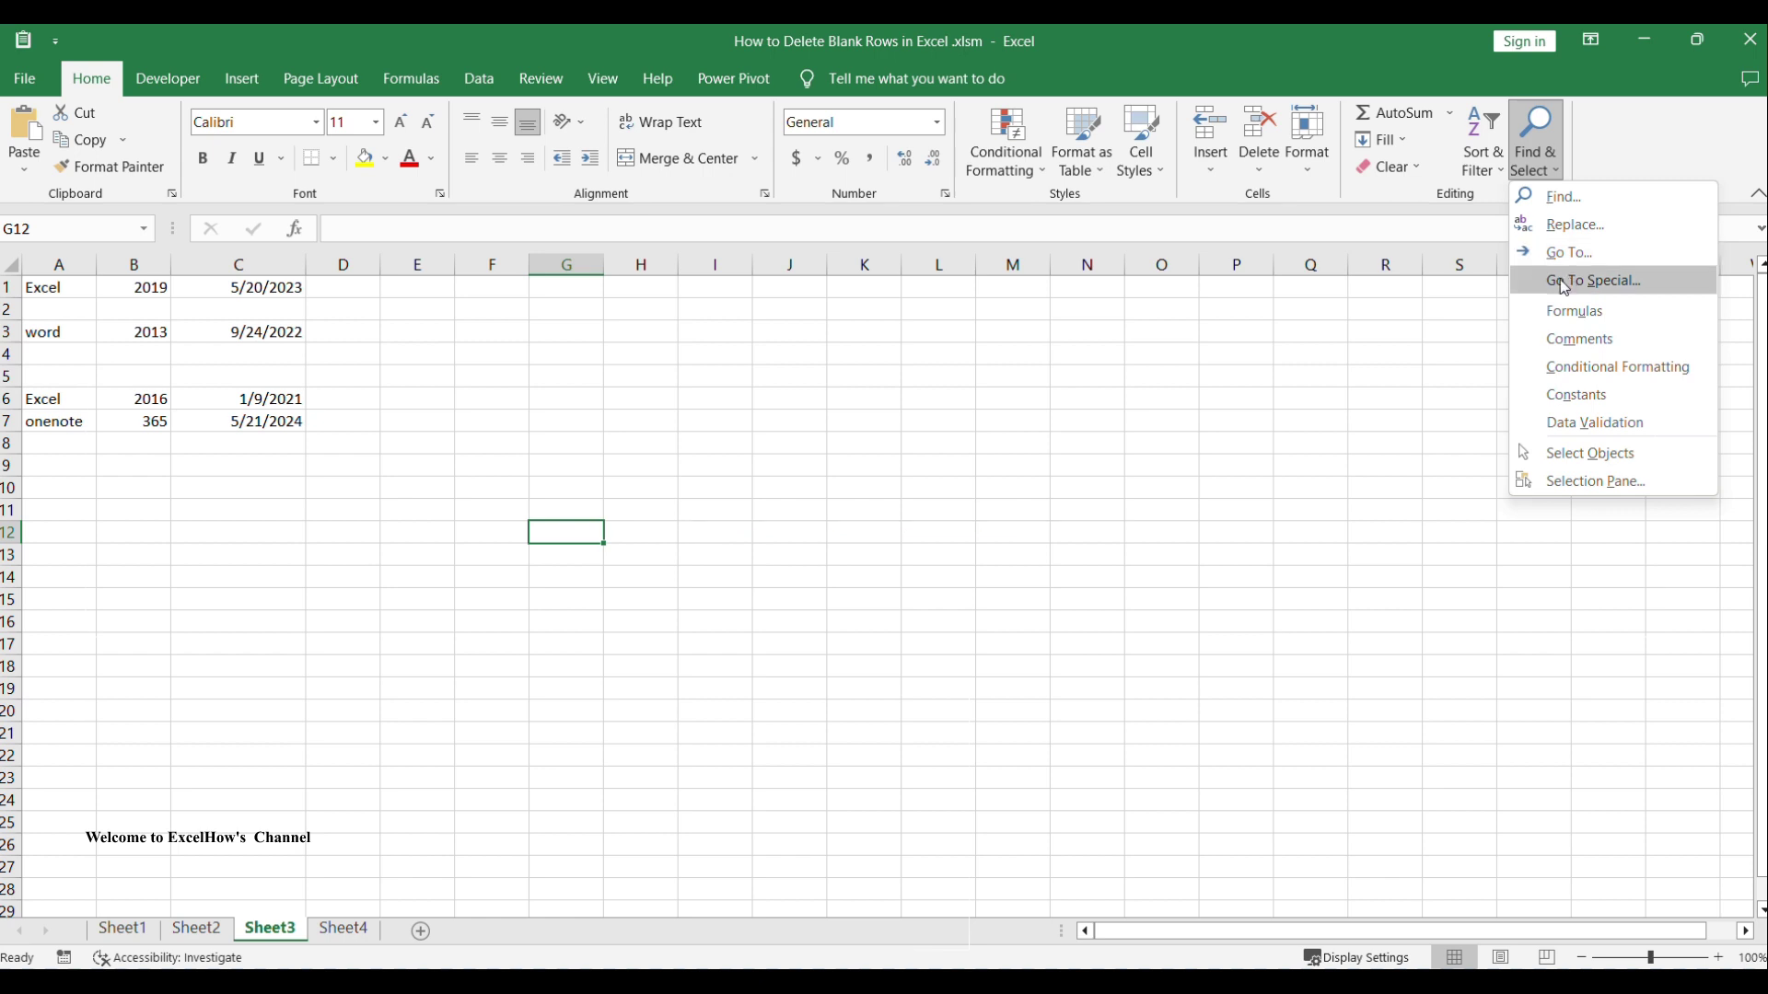
left_click(1578, 282)
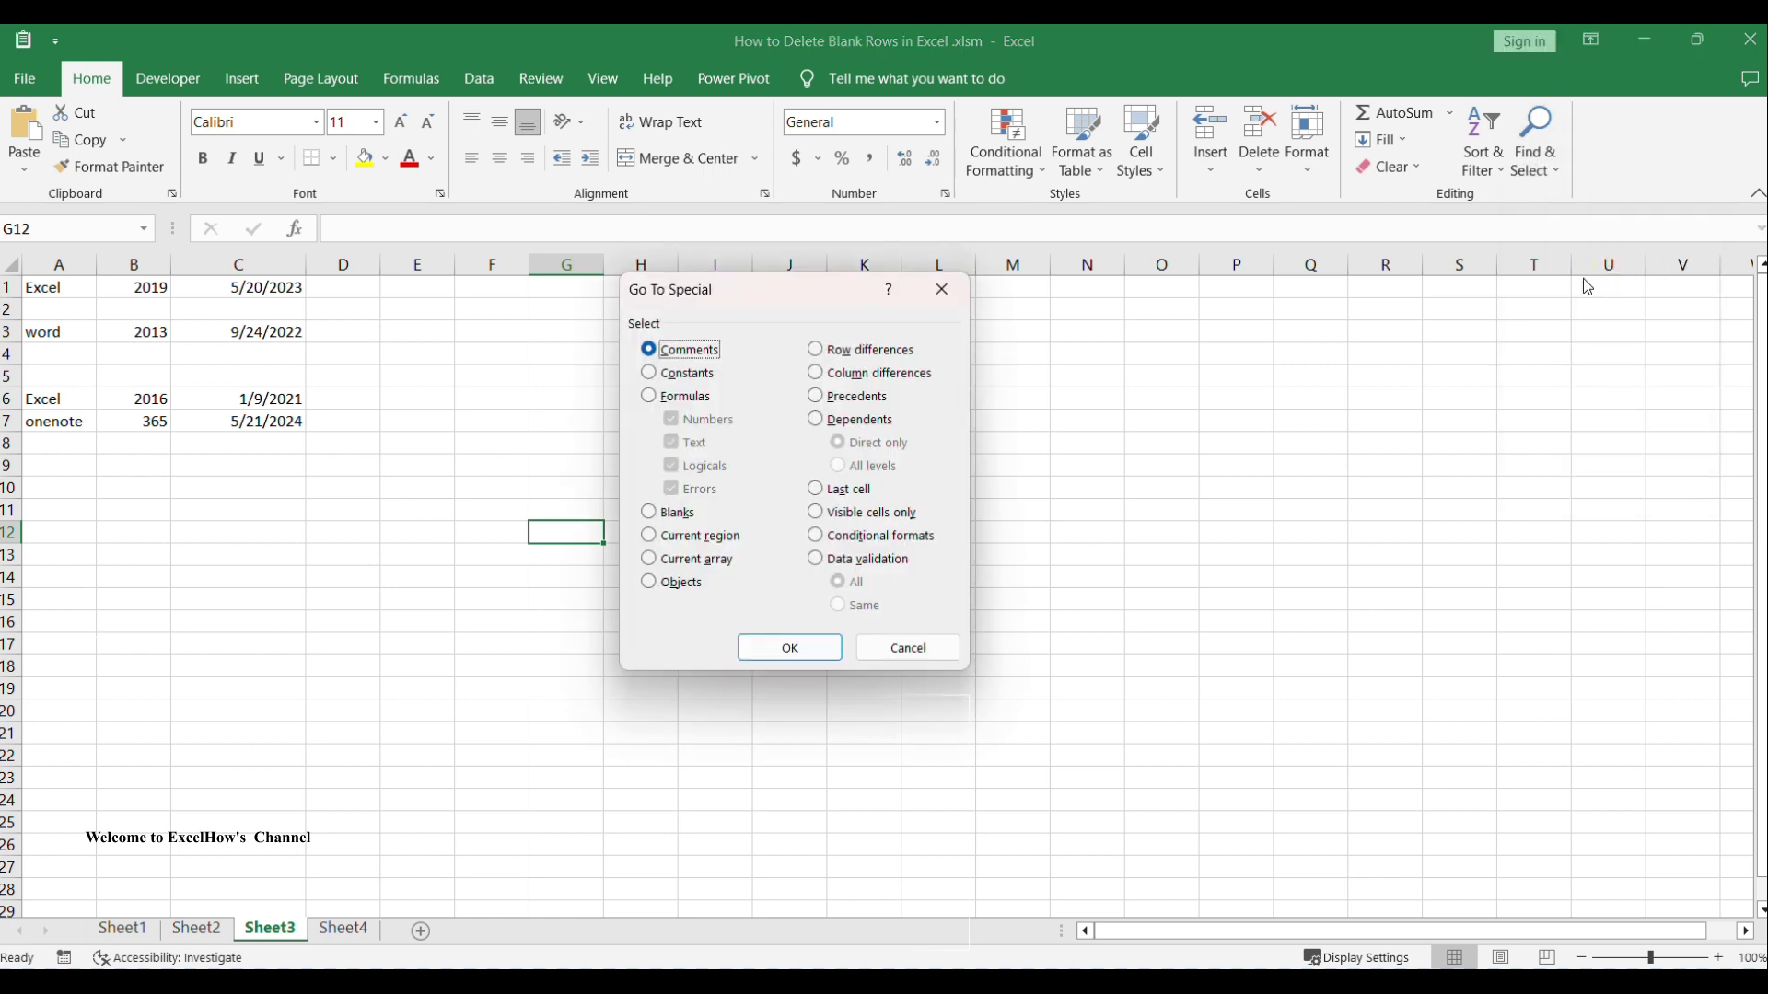
left_click_drag(747, 296, 744, 318)
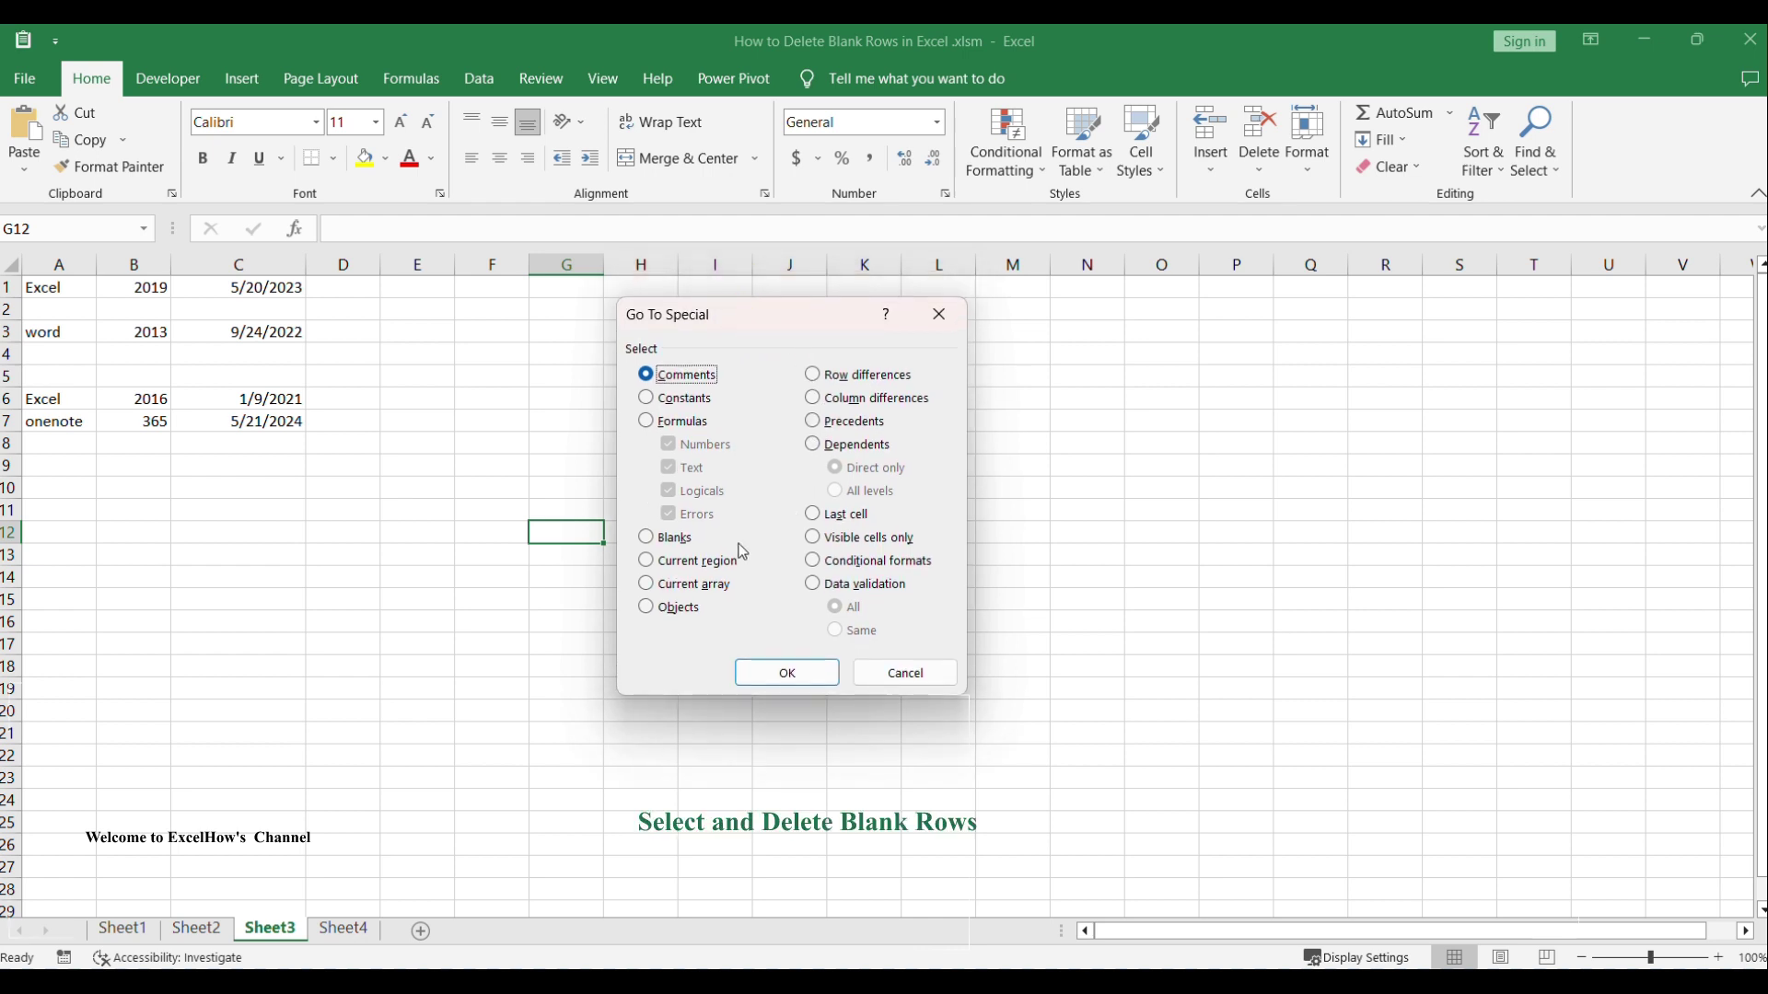
left_click(672, 539)
left_click(809, 674)
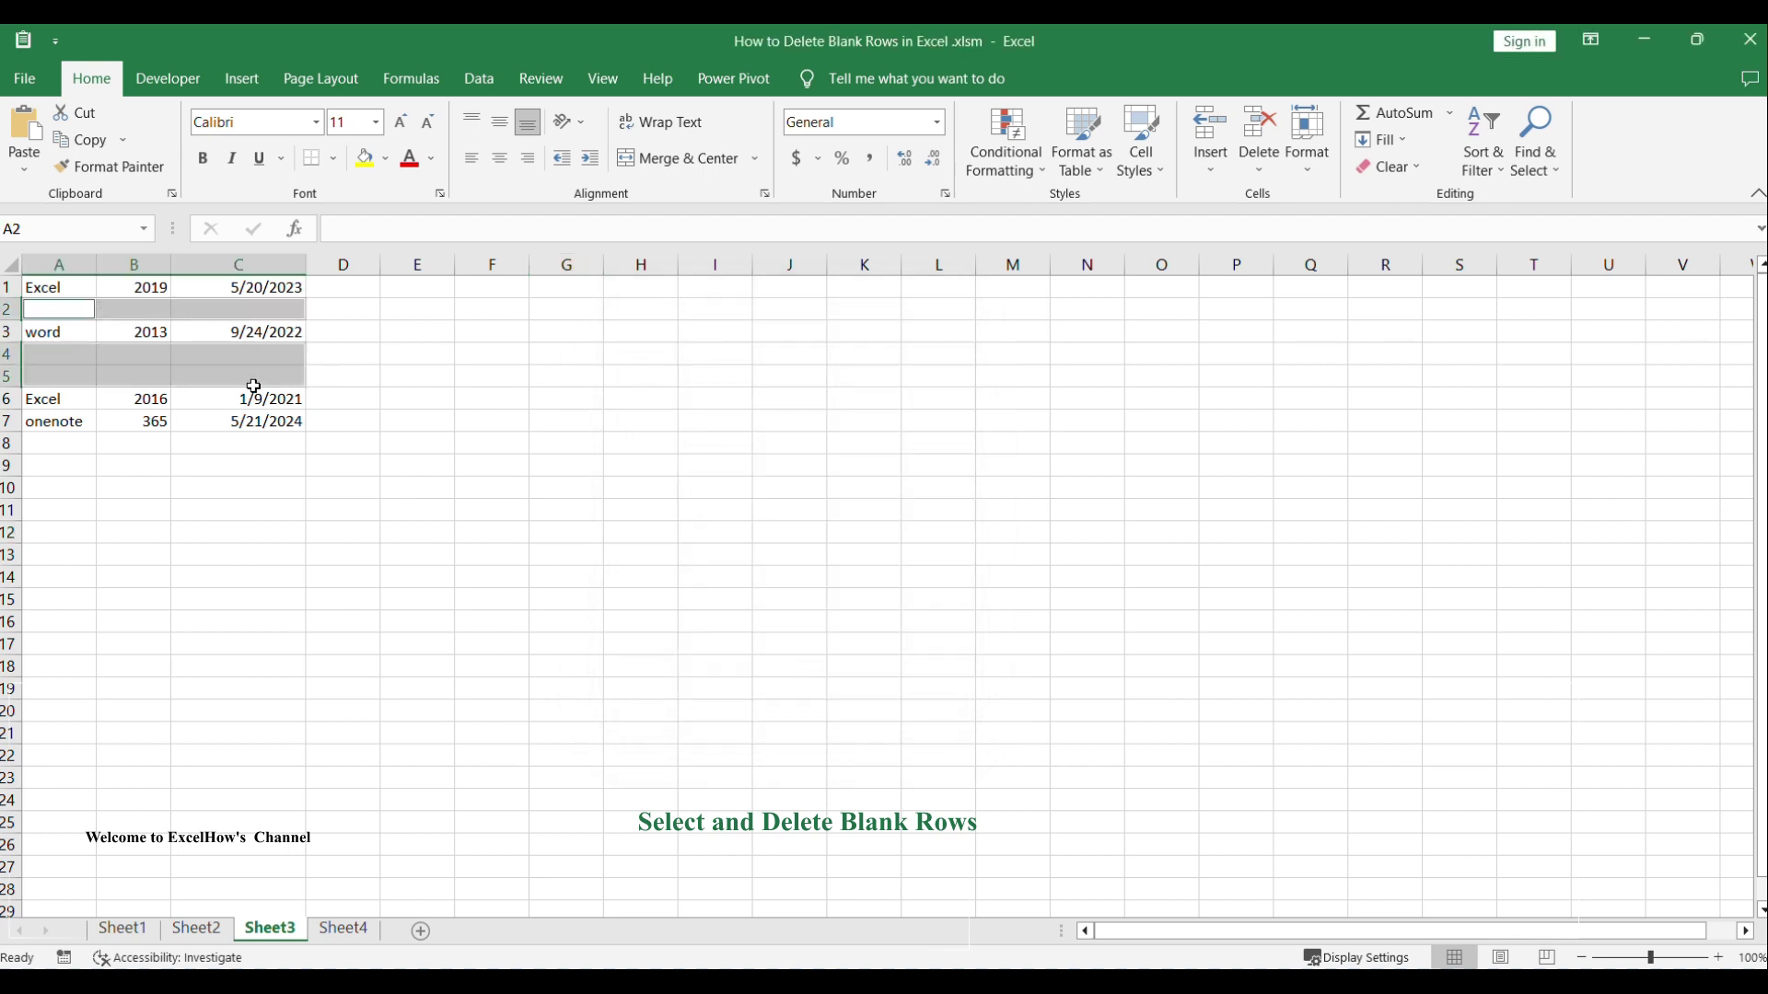
Delete the selected blank cells using the Entire row option.
right_click(135, 309)
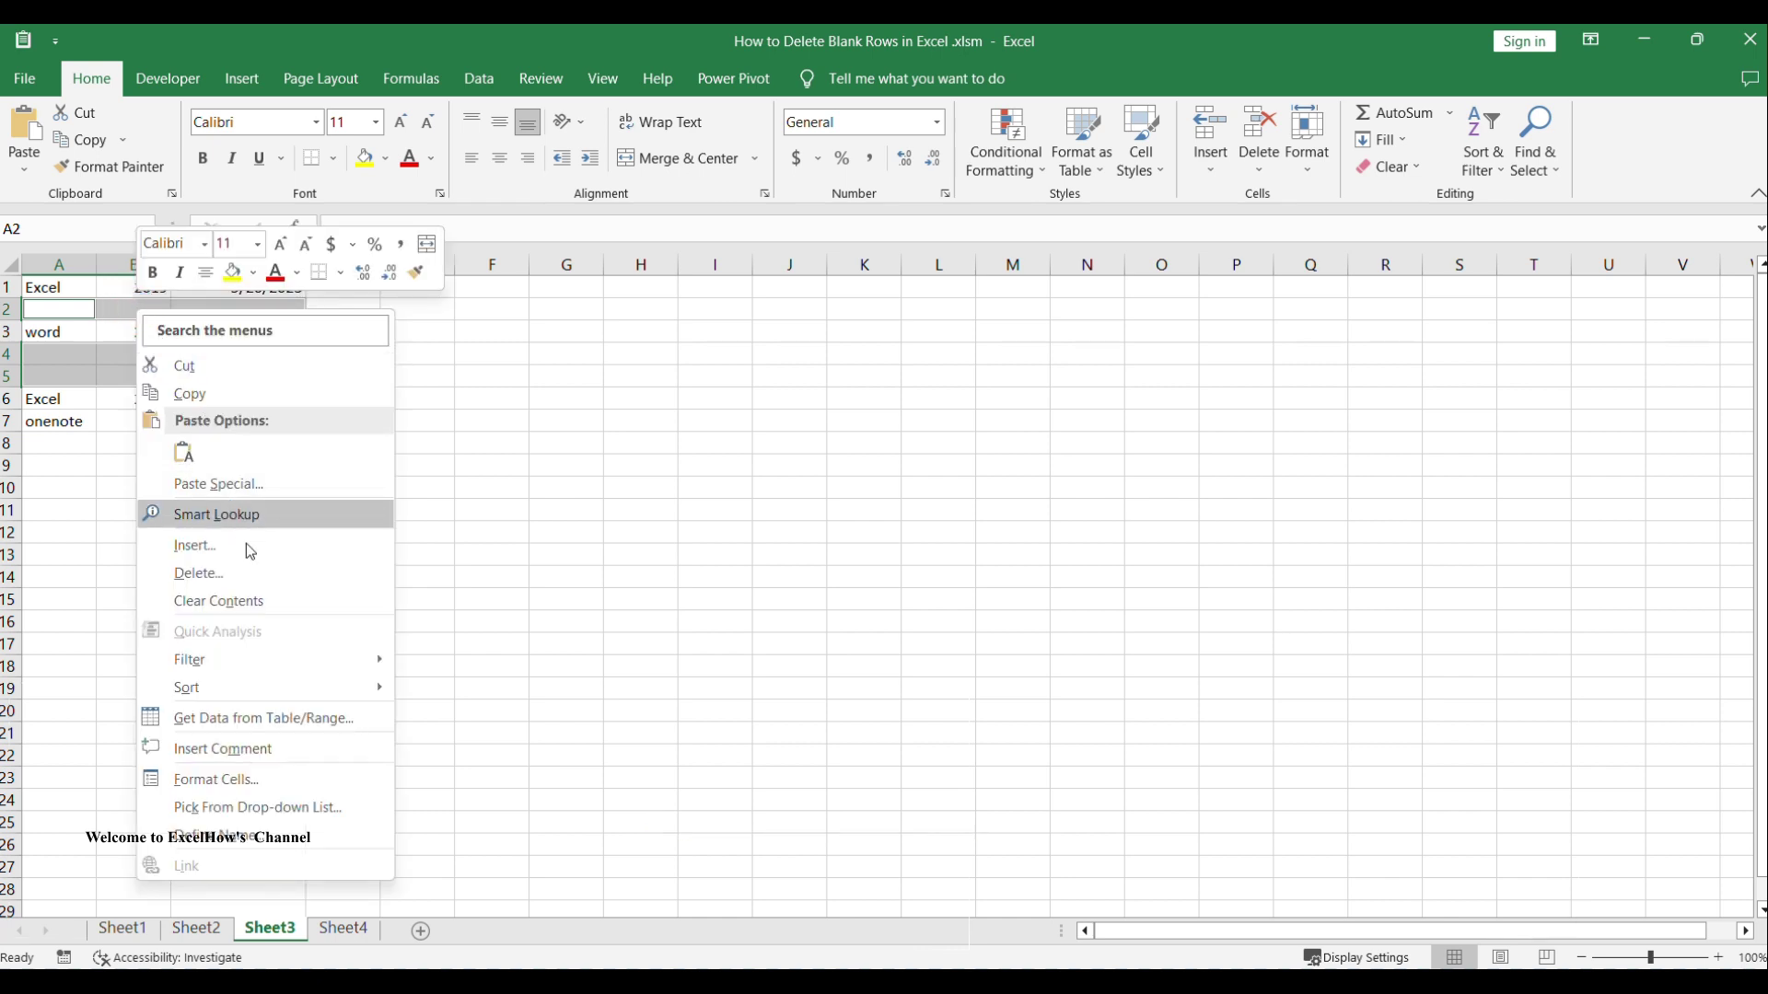
left_click(247, 580)
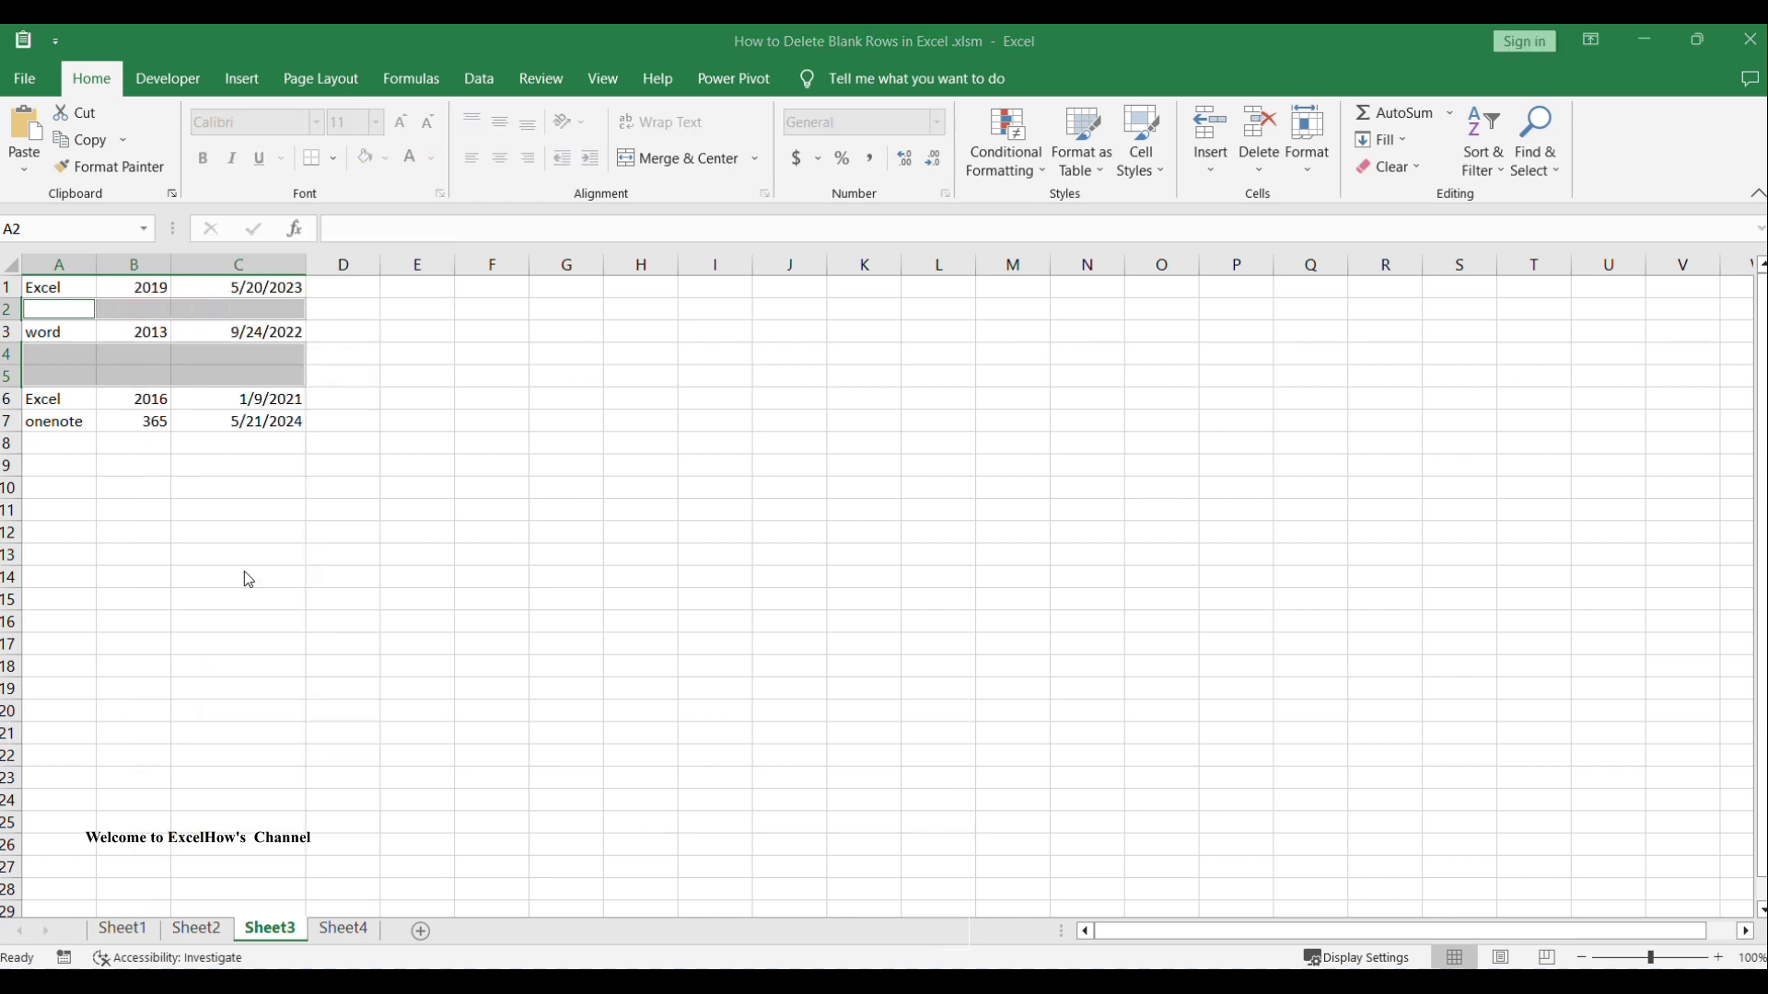
left_click_drag(235, 495, 367, 449)
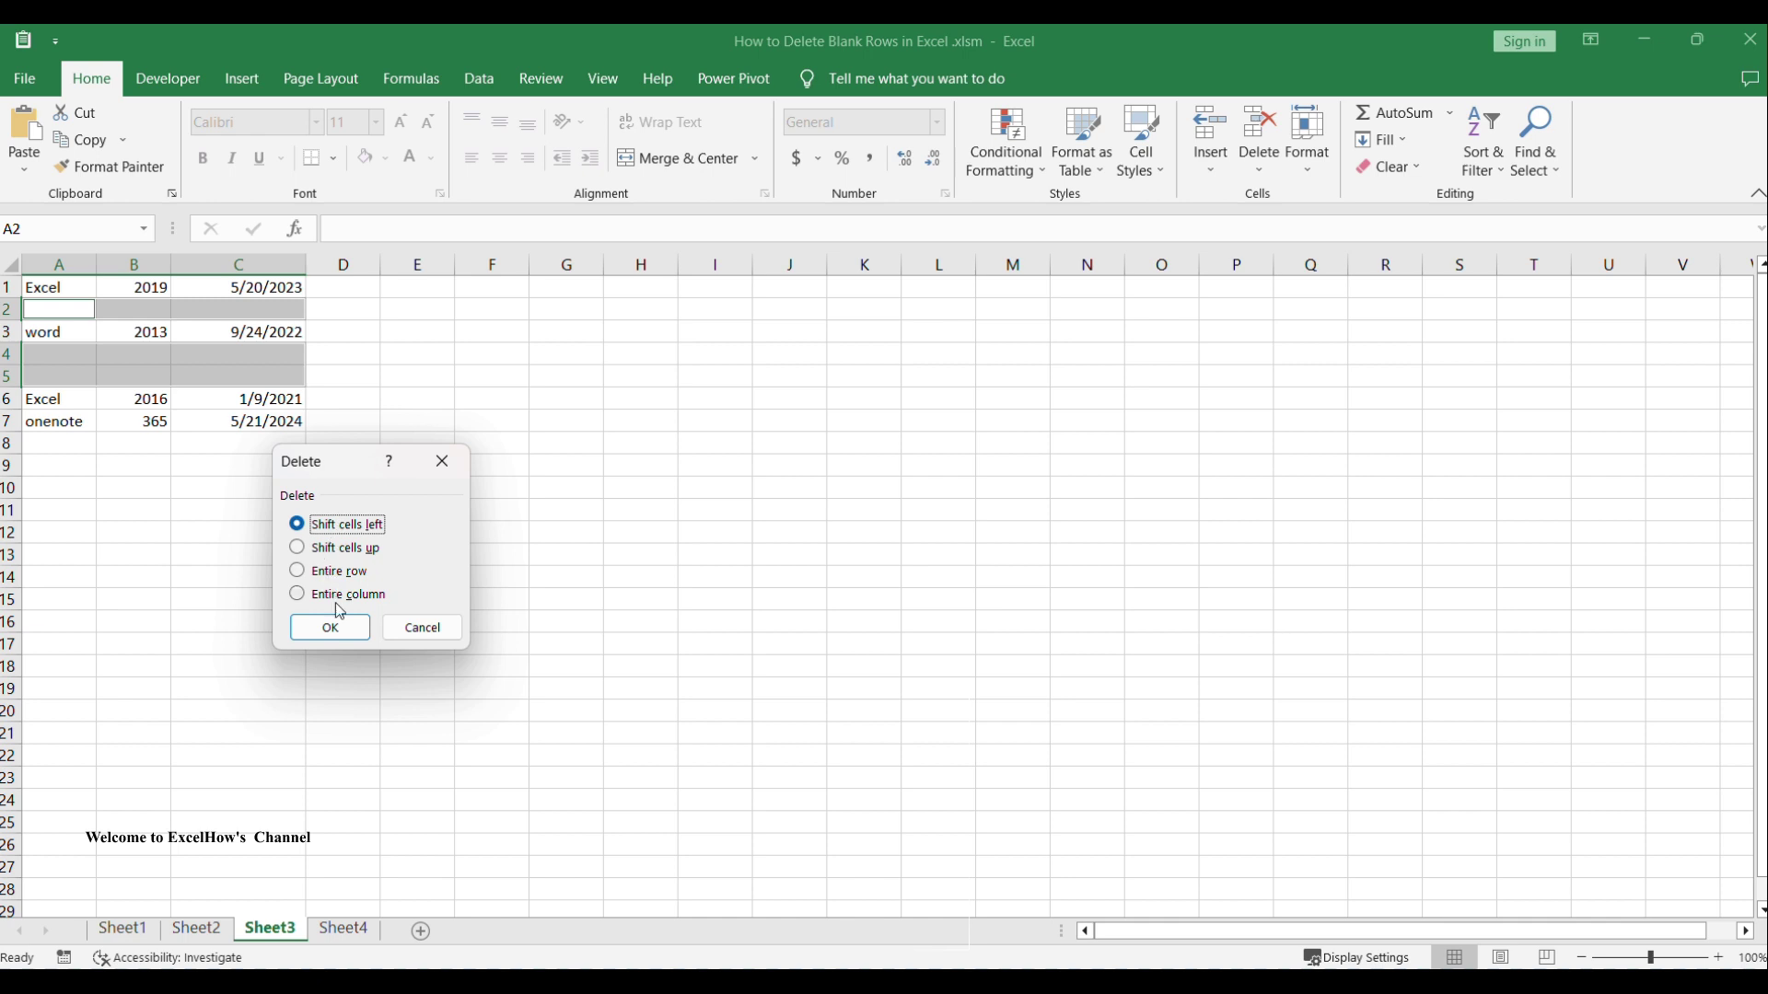
left_click(320, 577)
left_click(354, 627)
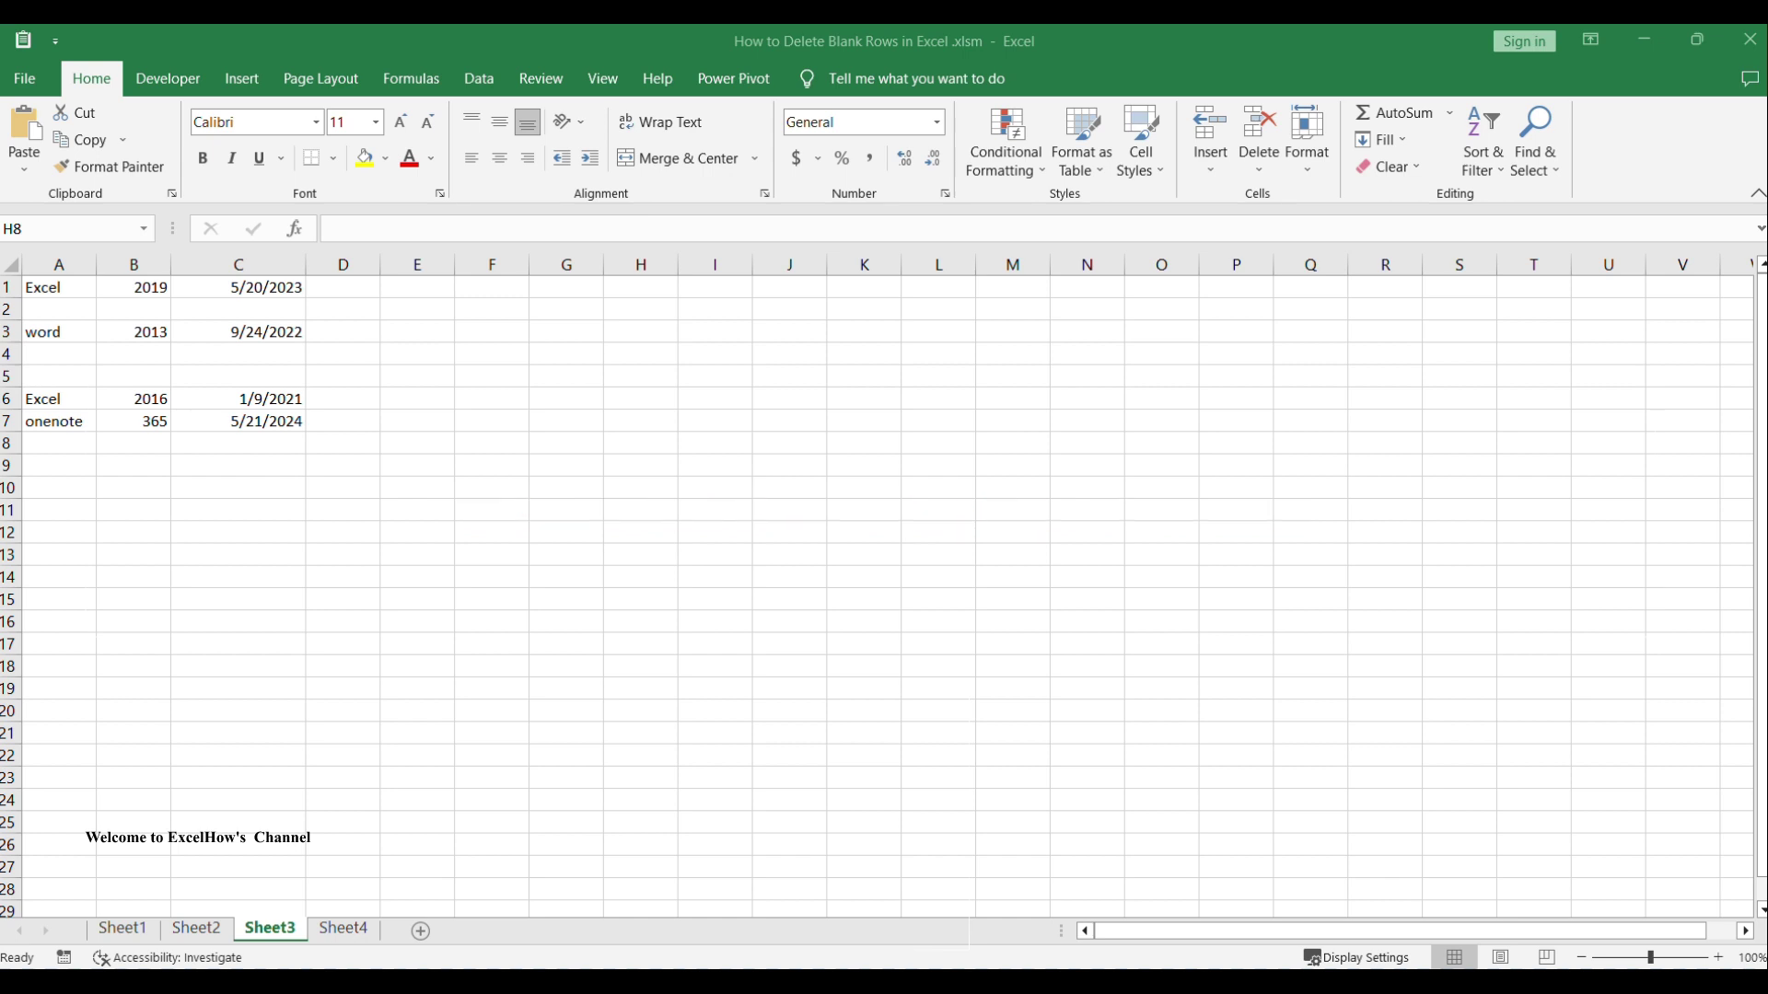
Open Find and Replace for an empty cell's sheet context and expand its search options.
left_click(633, 530)
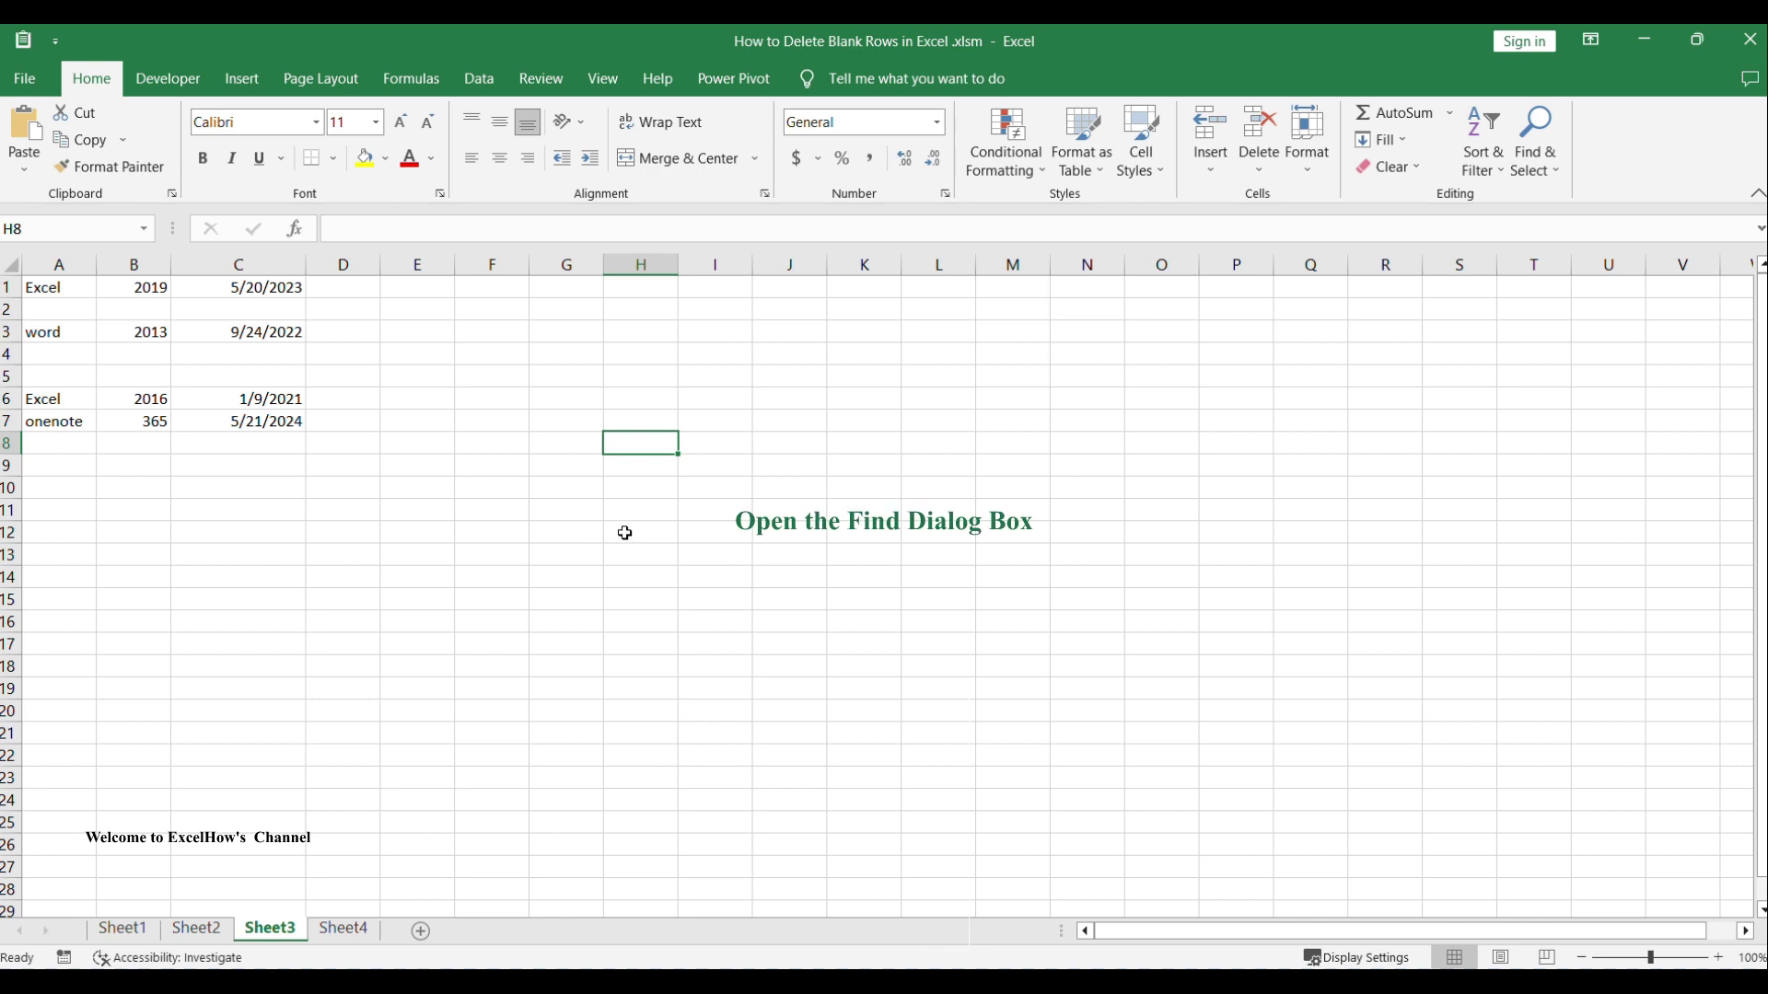
left_click(621, 528)
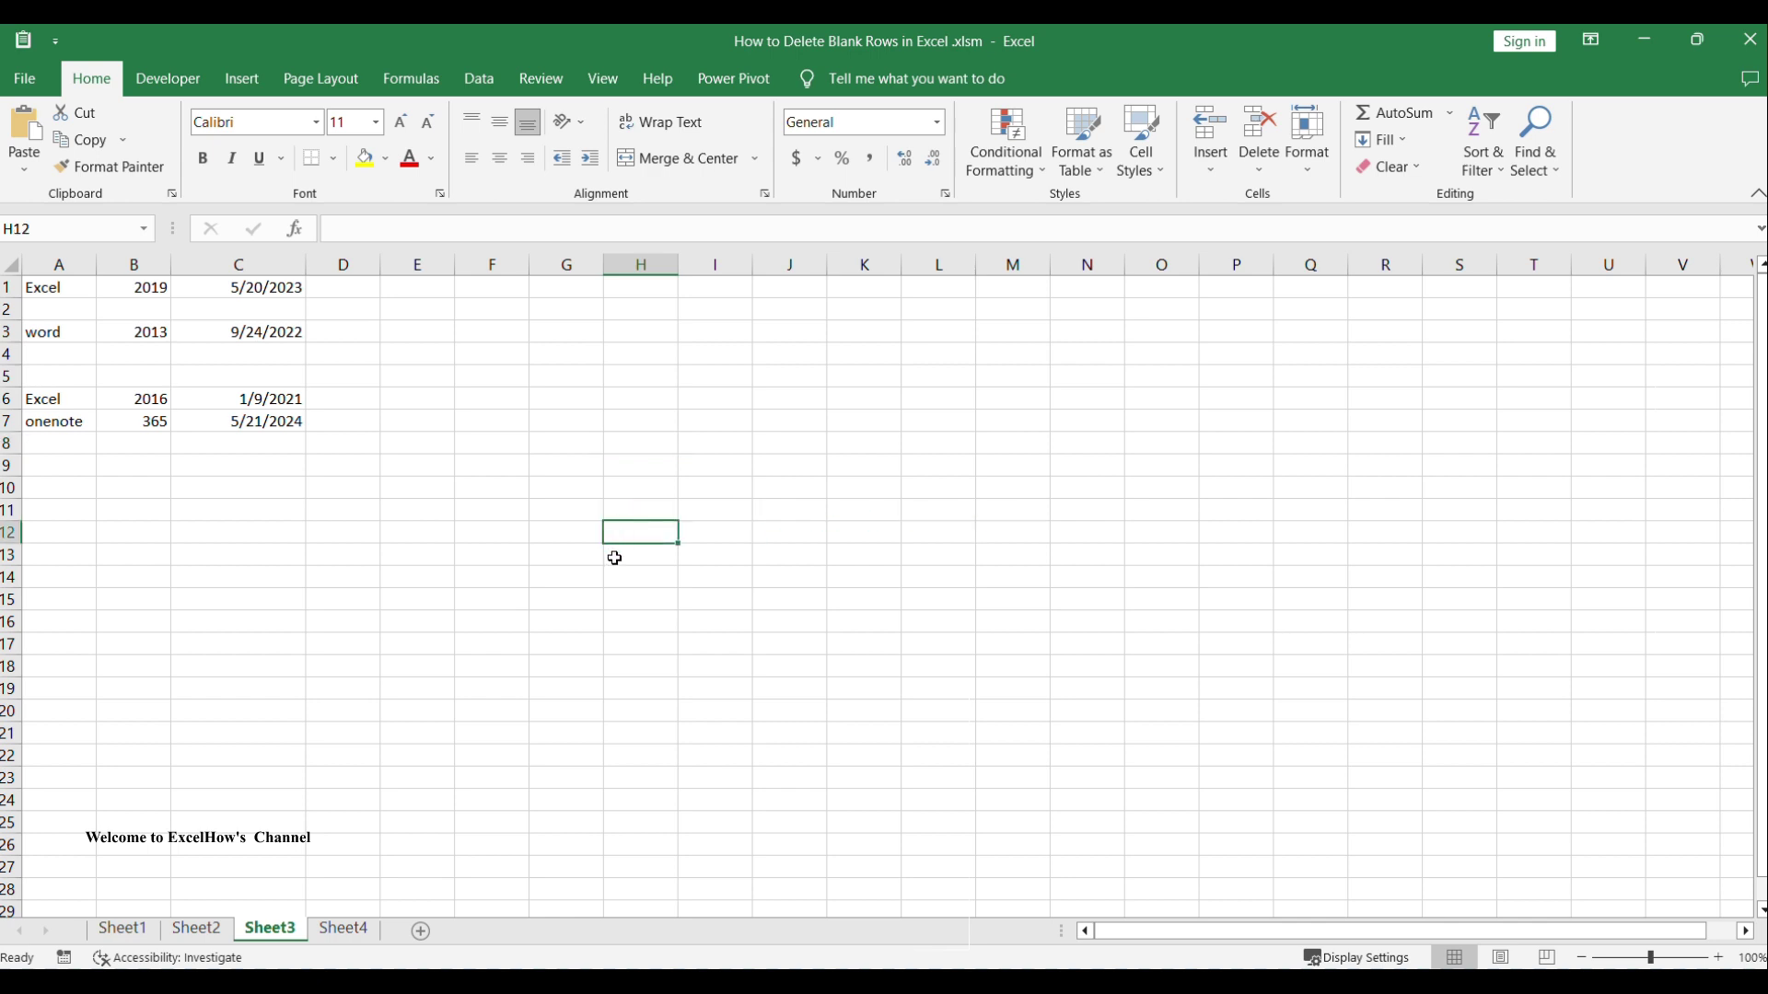
left_click(474, 446)
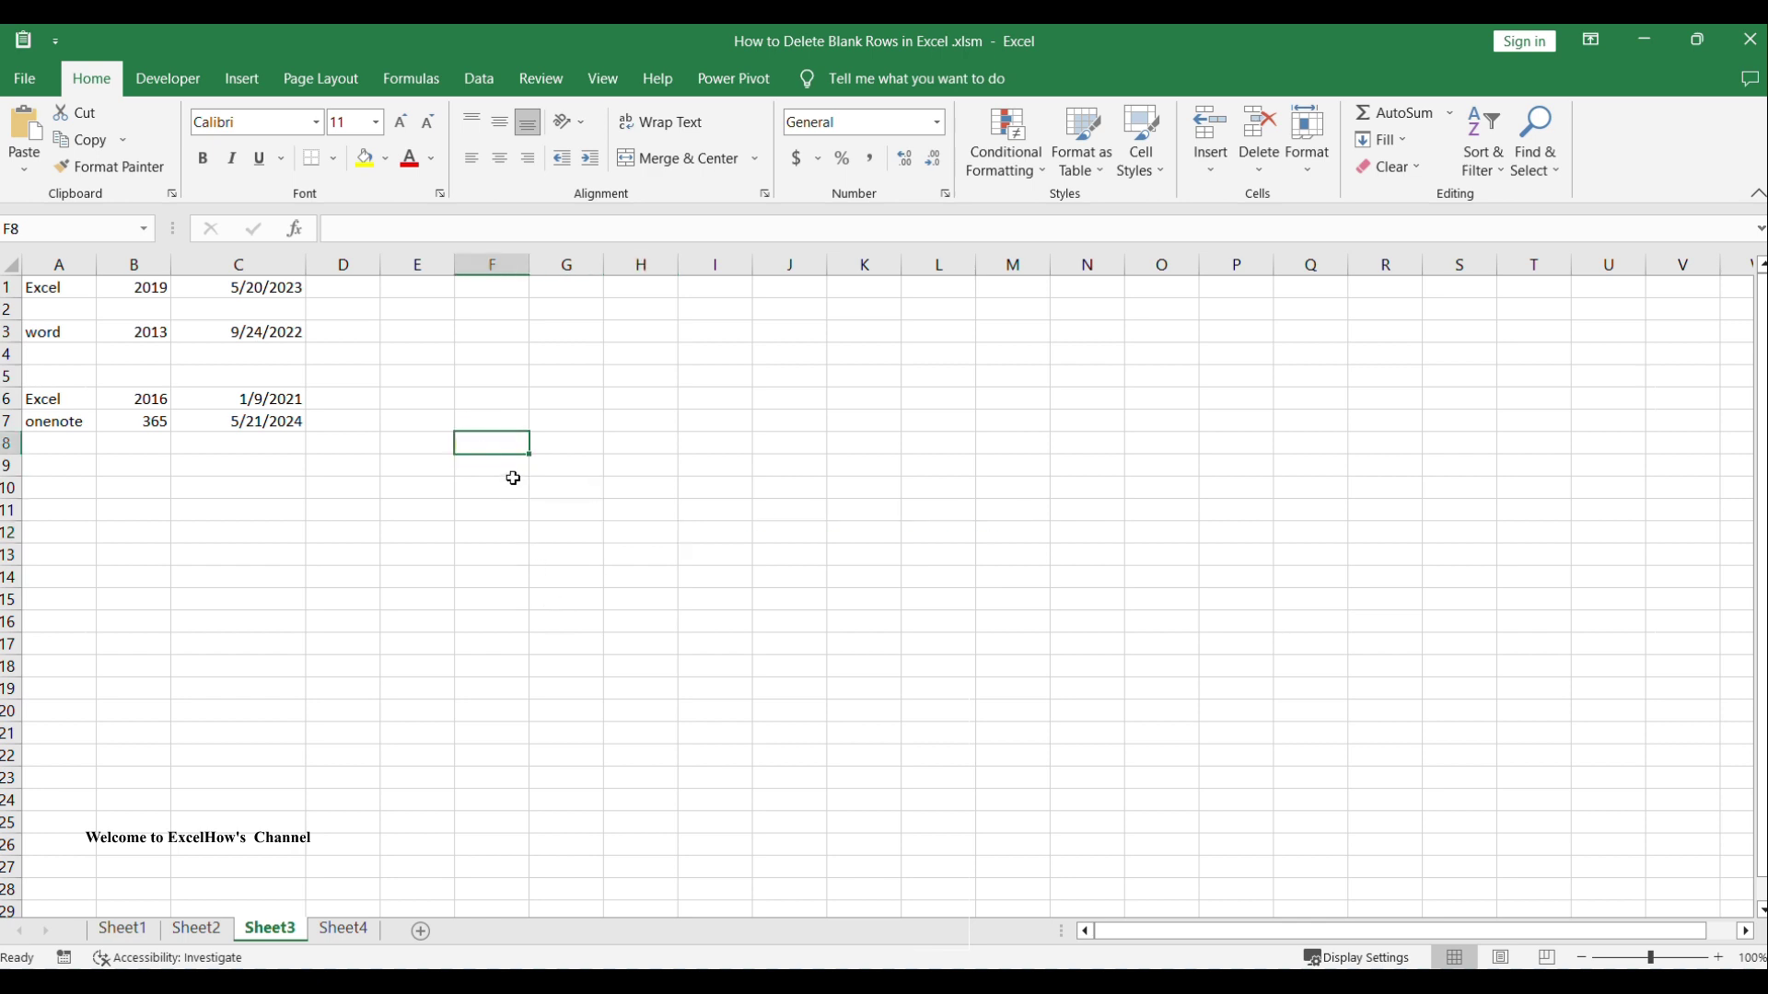
key("ctrl+f")
left_click_drag(586, 446, 569, 380)
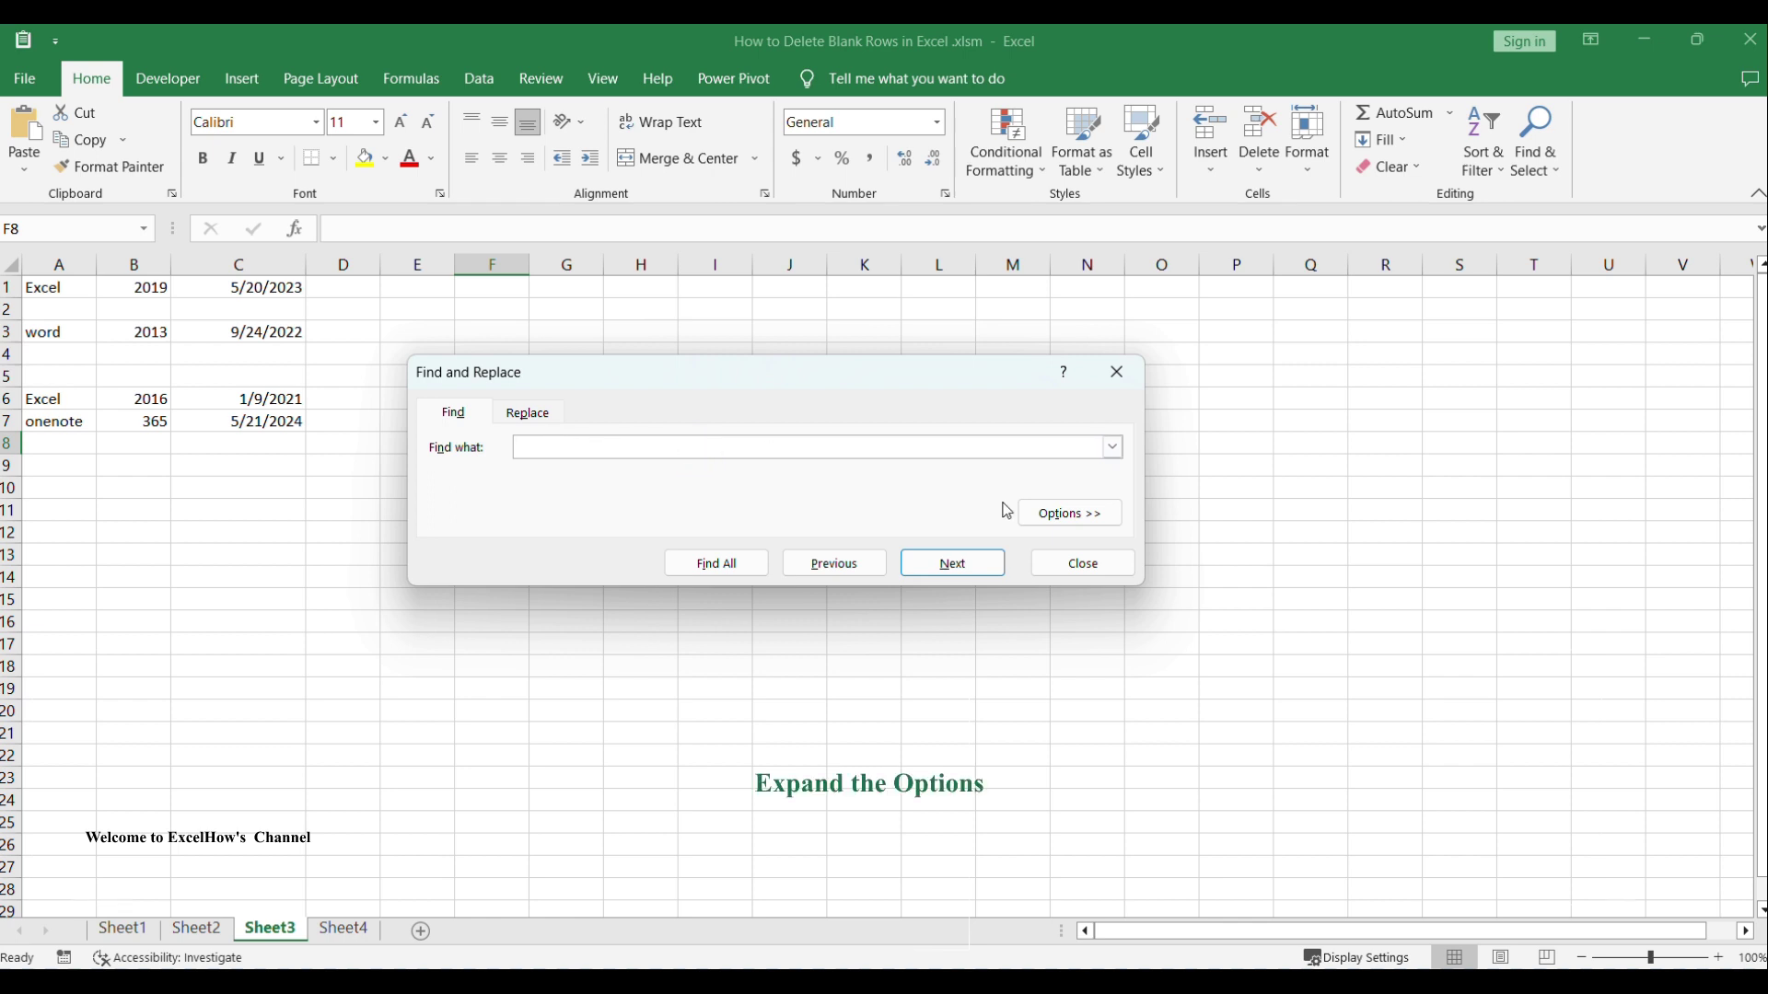
left_click(1076, 511)
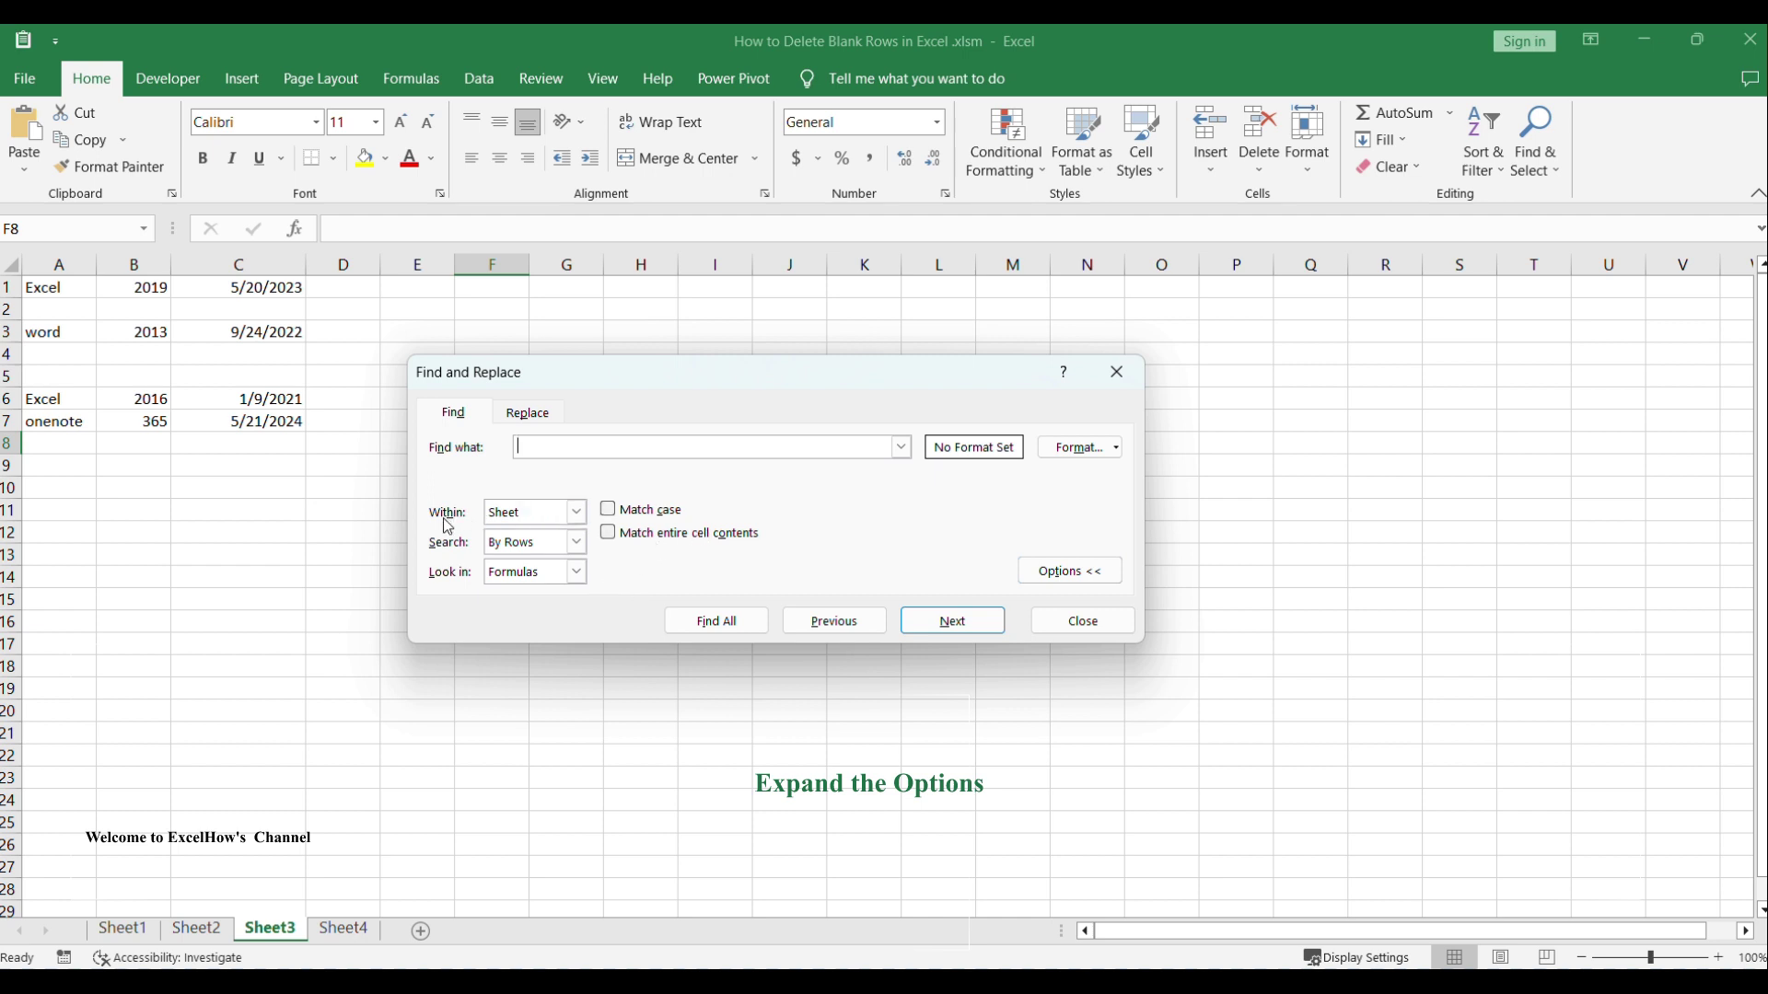
Find all empty cells within the Sheet, searching By Rows, looking in Values and matching entire cell contents.
left_click(576, 512)
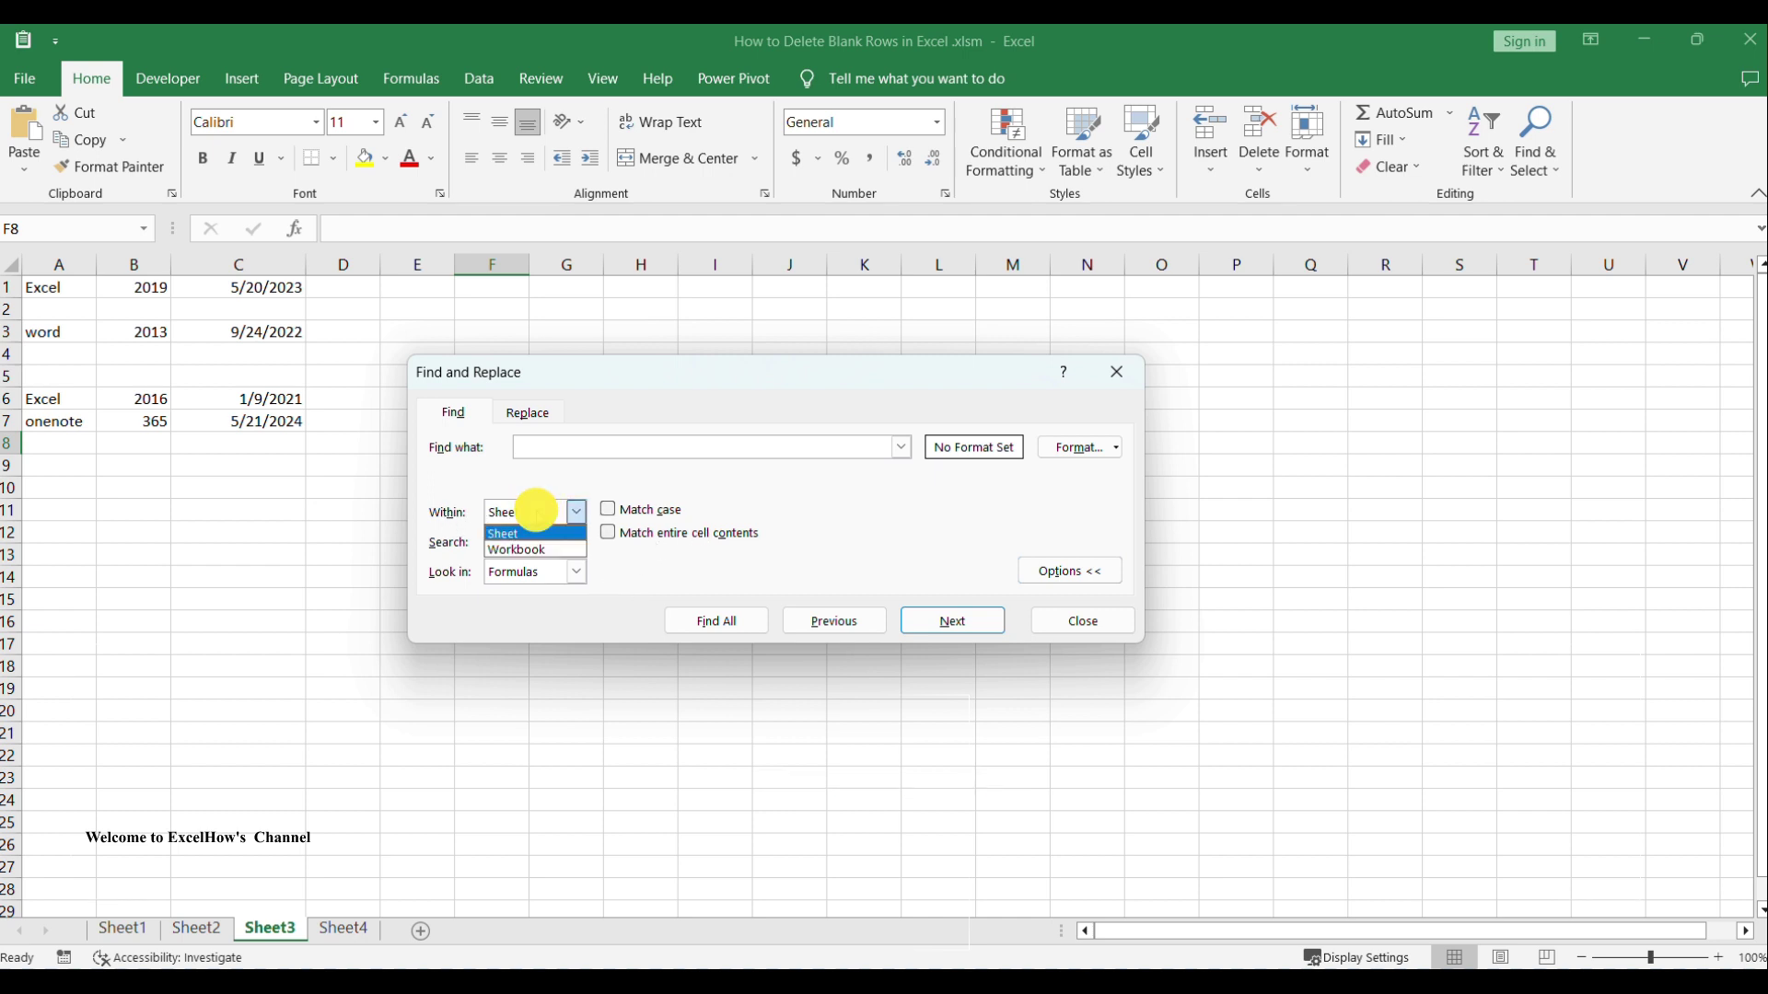
left_click(513, 532)
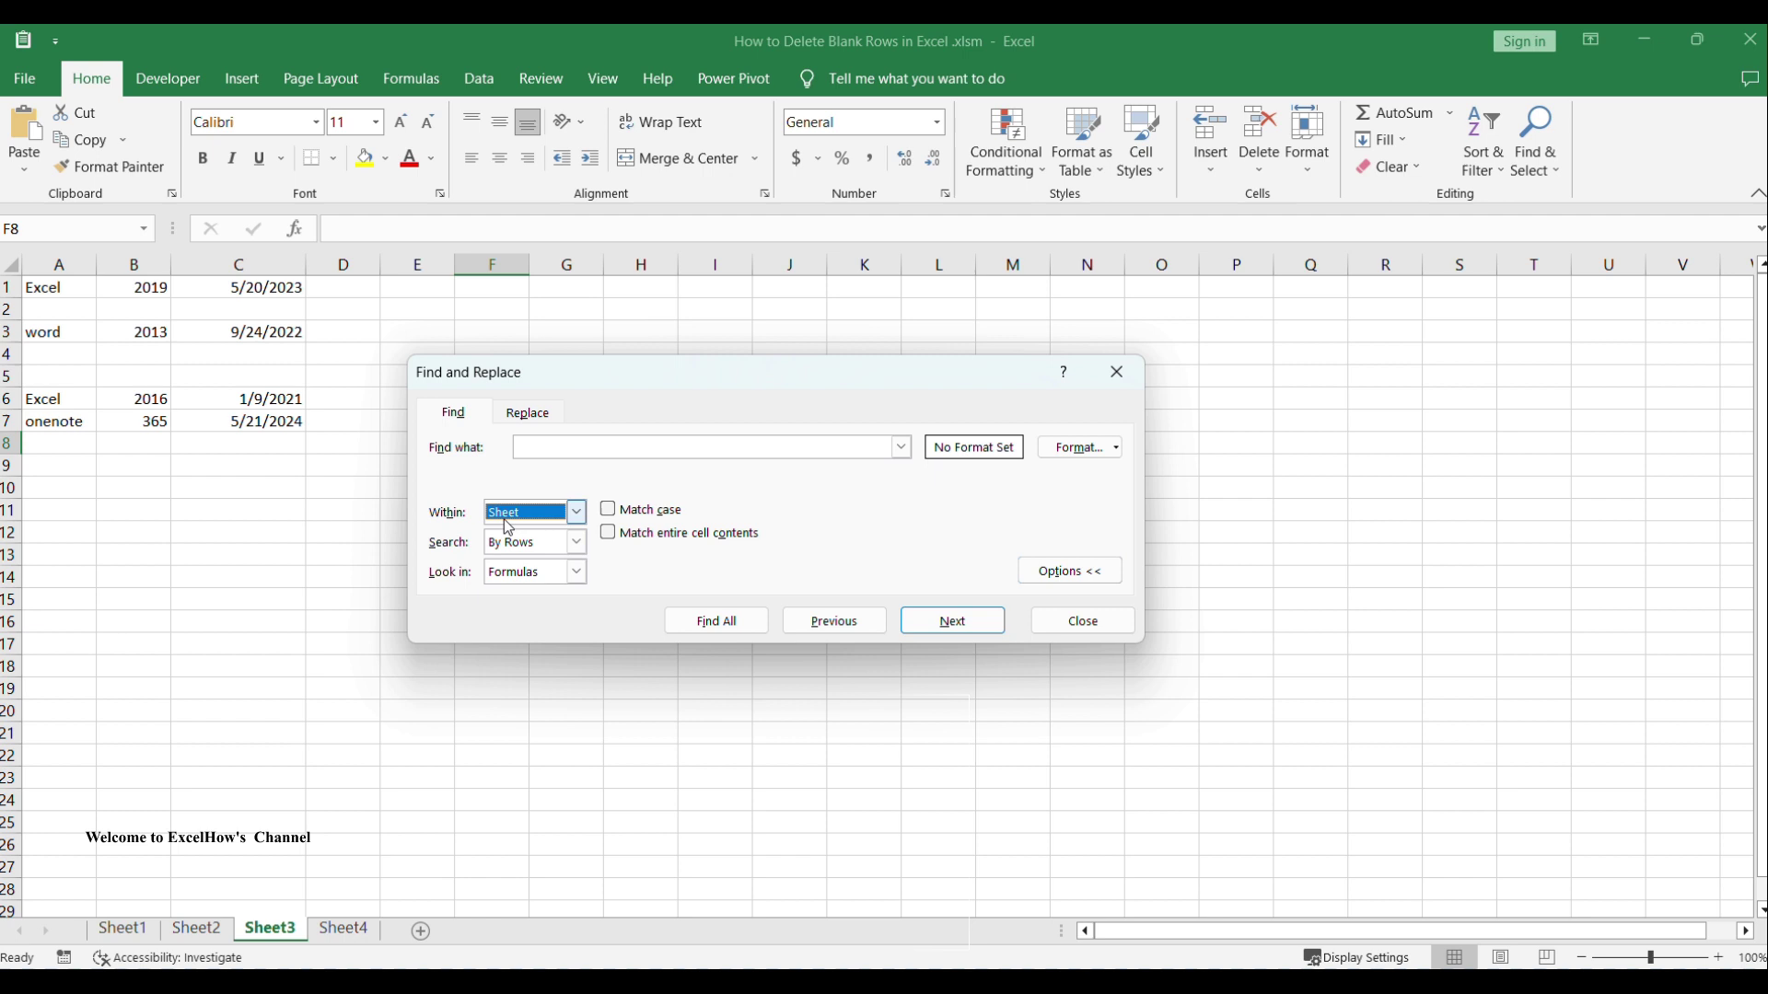
left_click(608, 533)
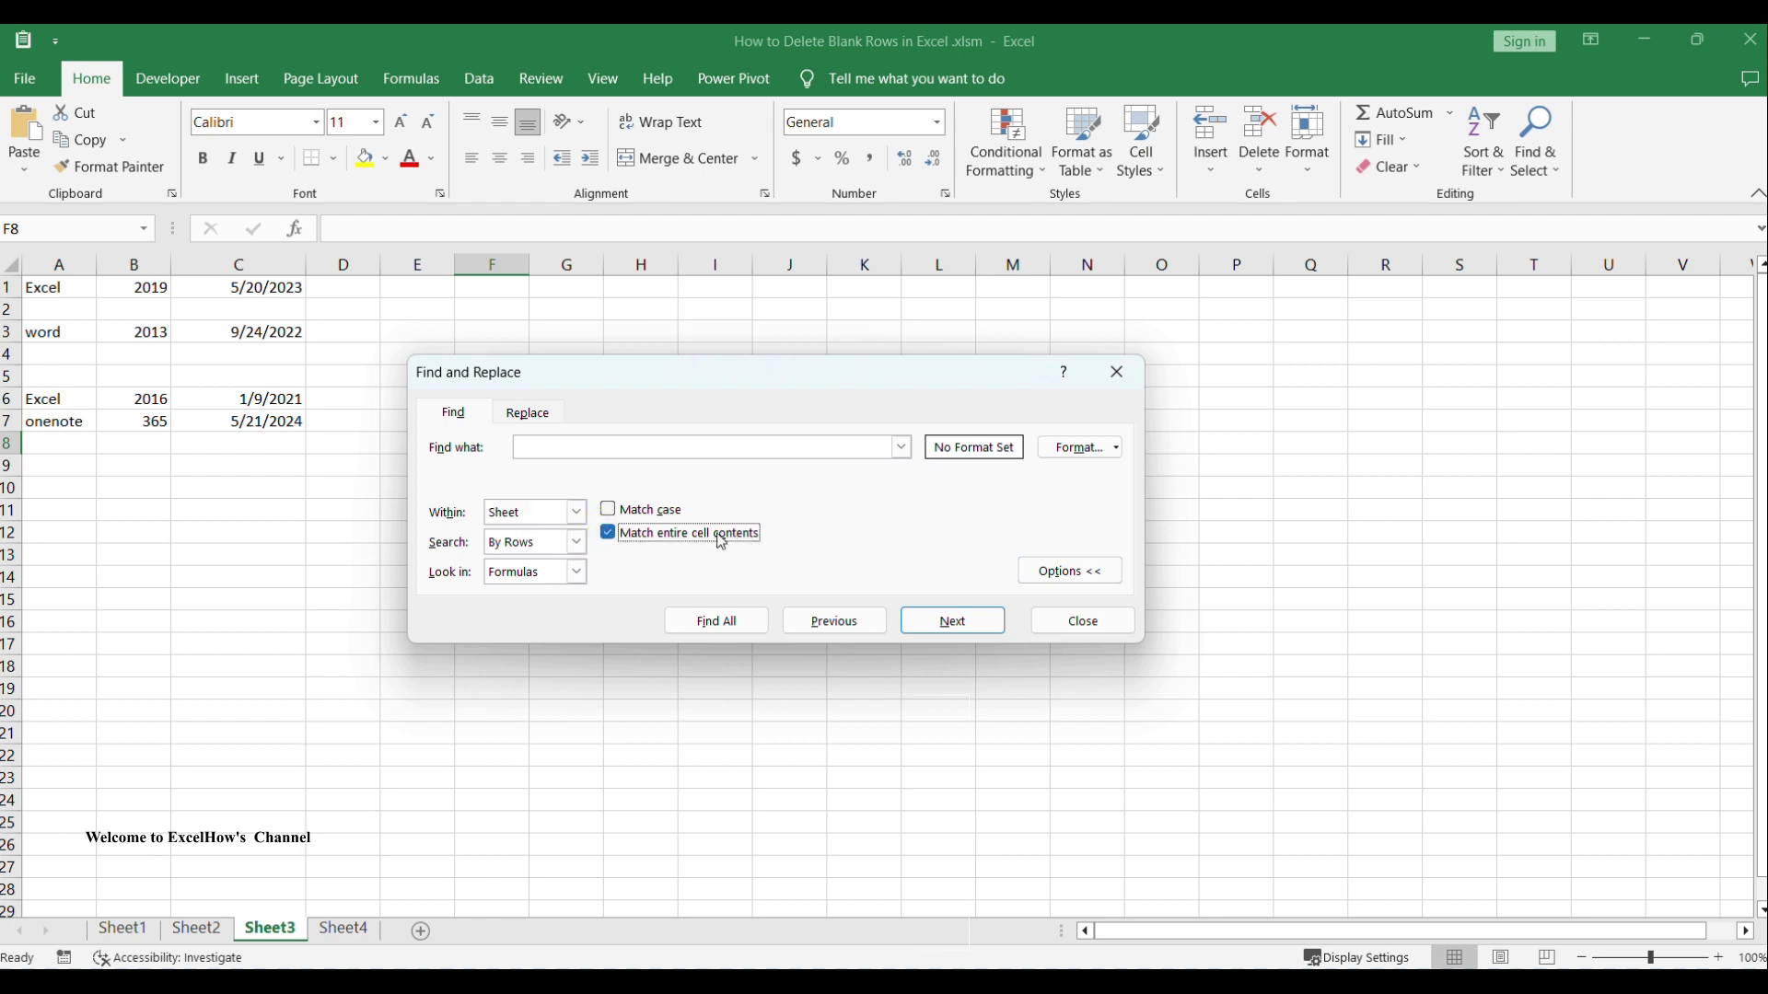
left_click(576, 543)
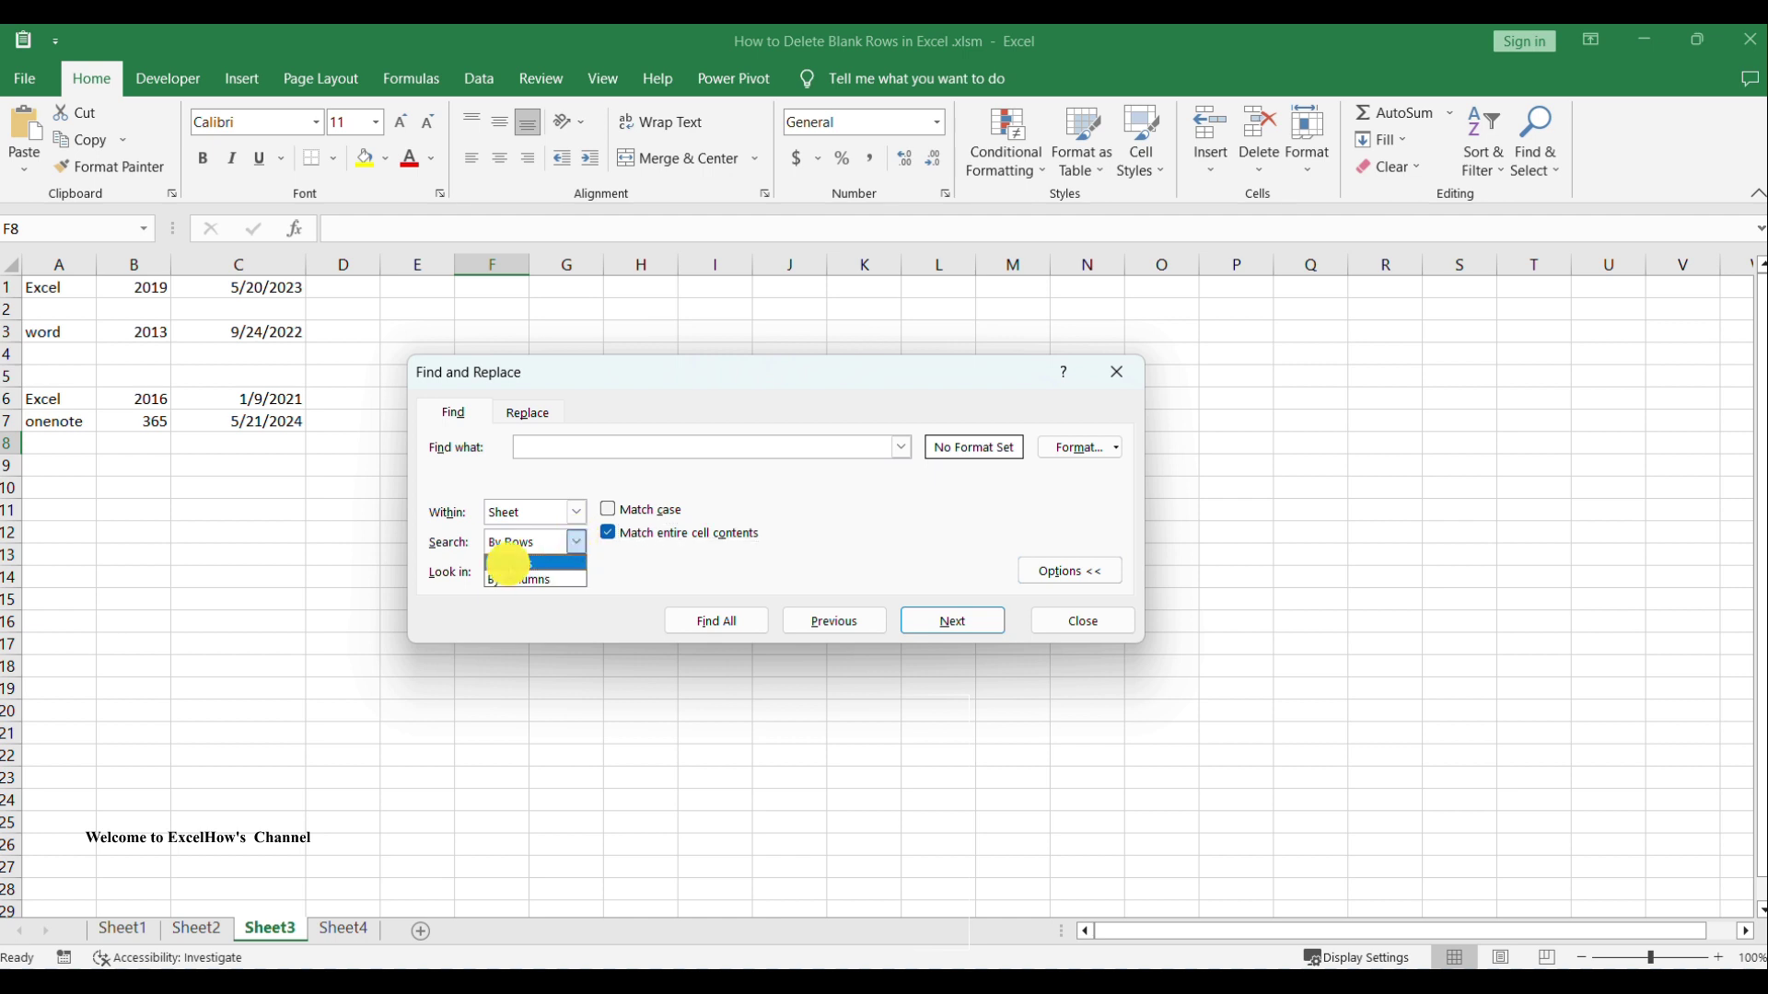
left_click(508, 564)
left_click(574, 573)
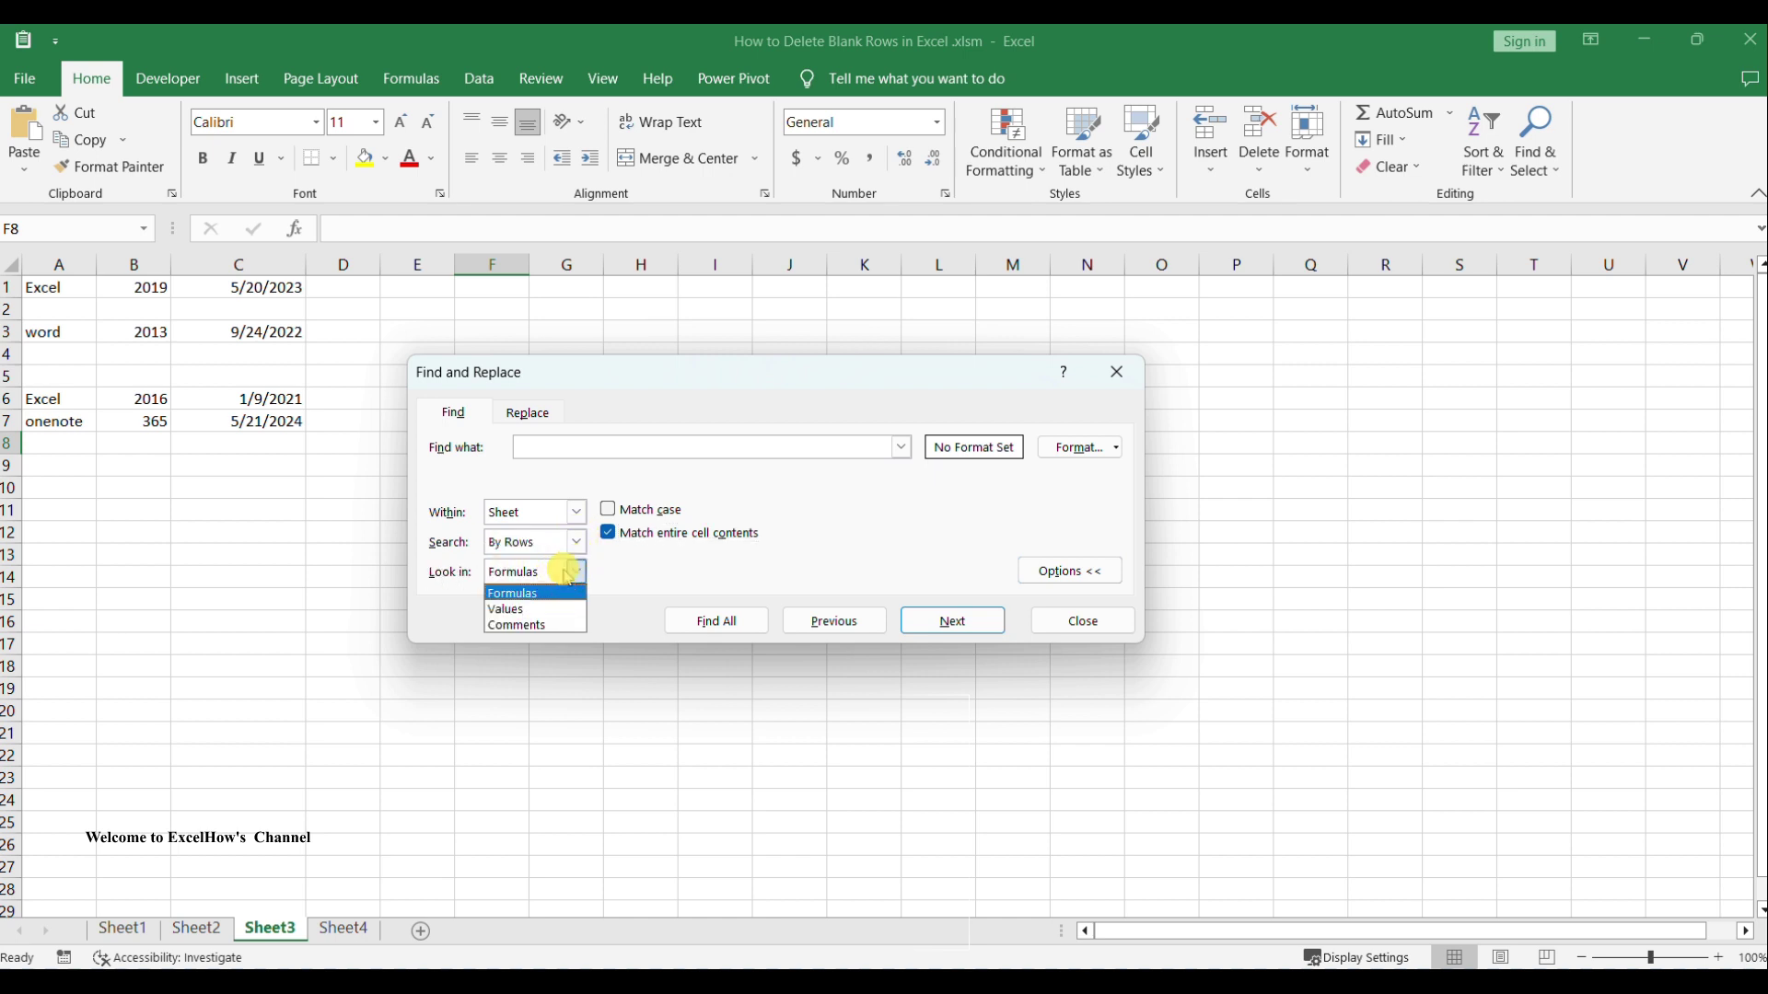
left_click(512, 604)
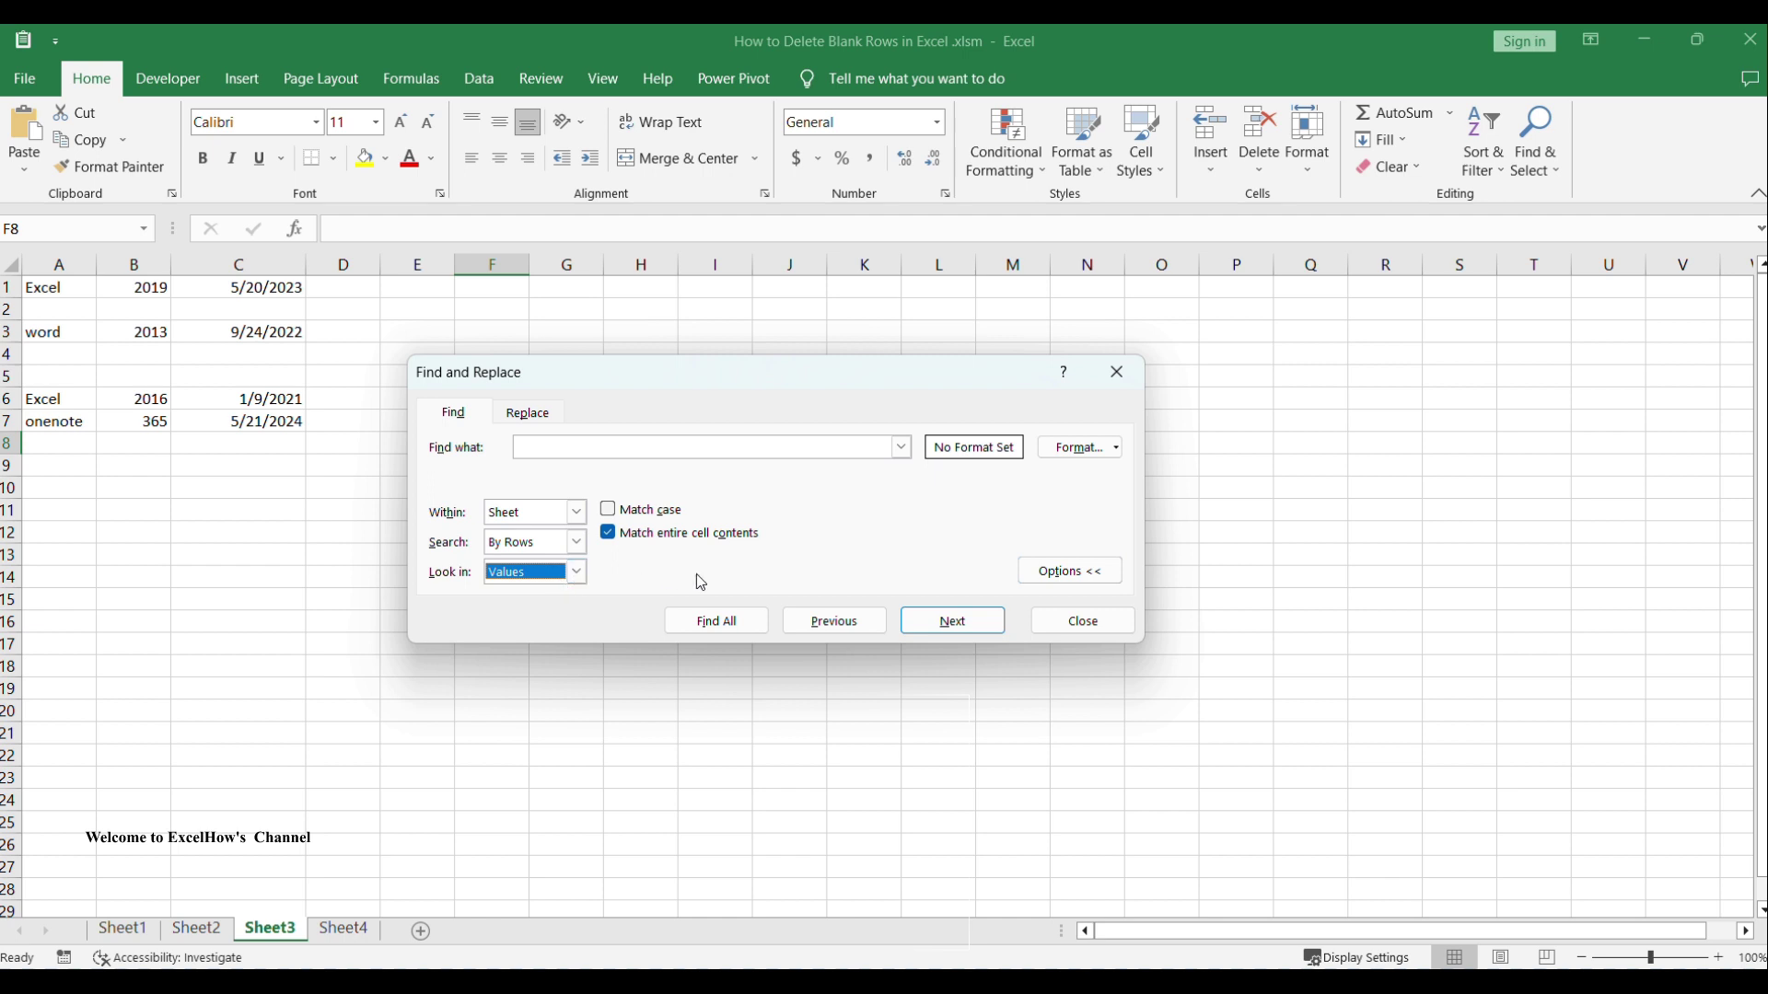
left_click(715, 621)
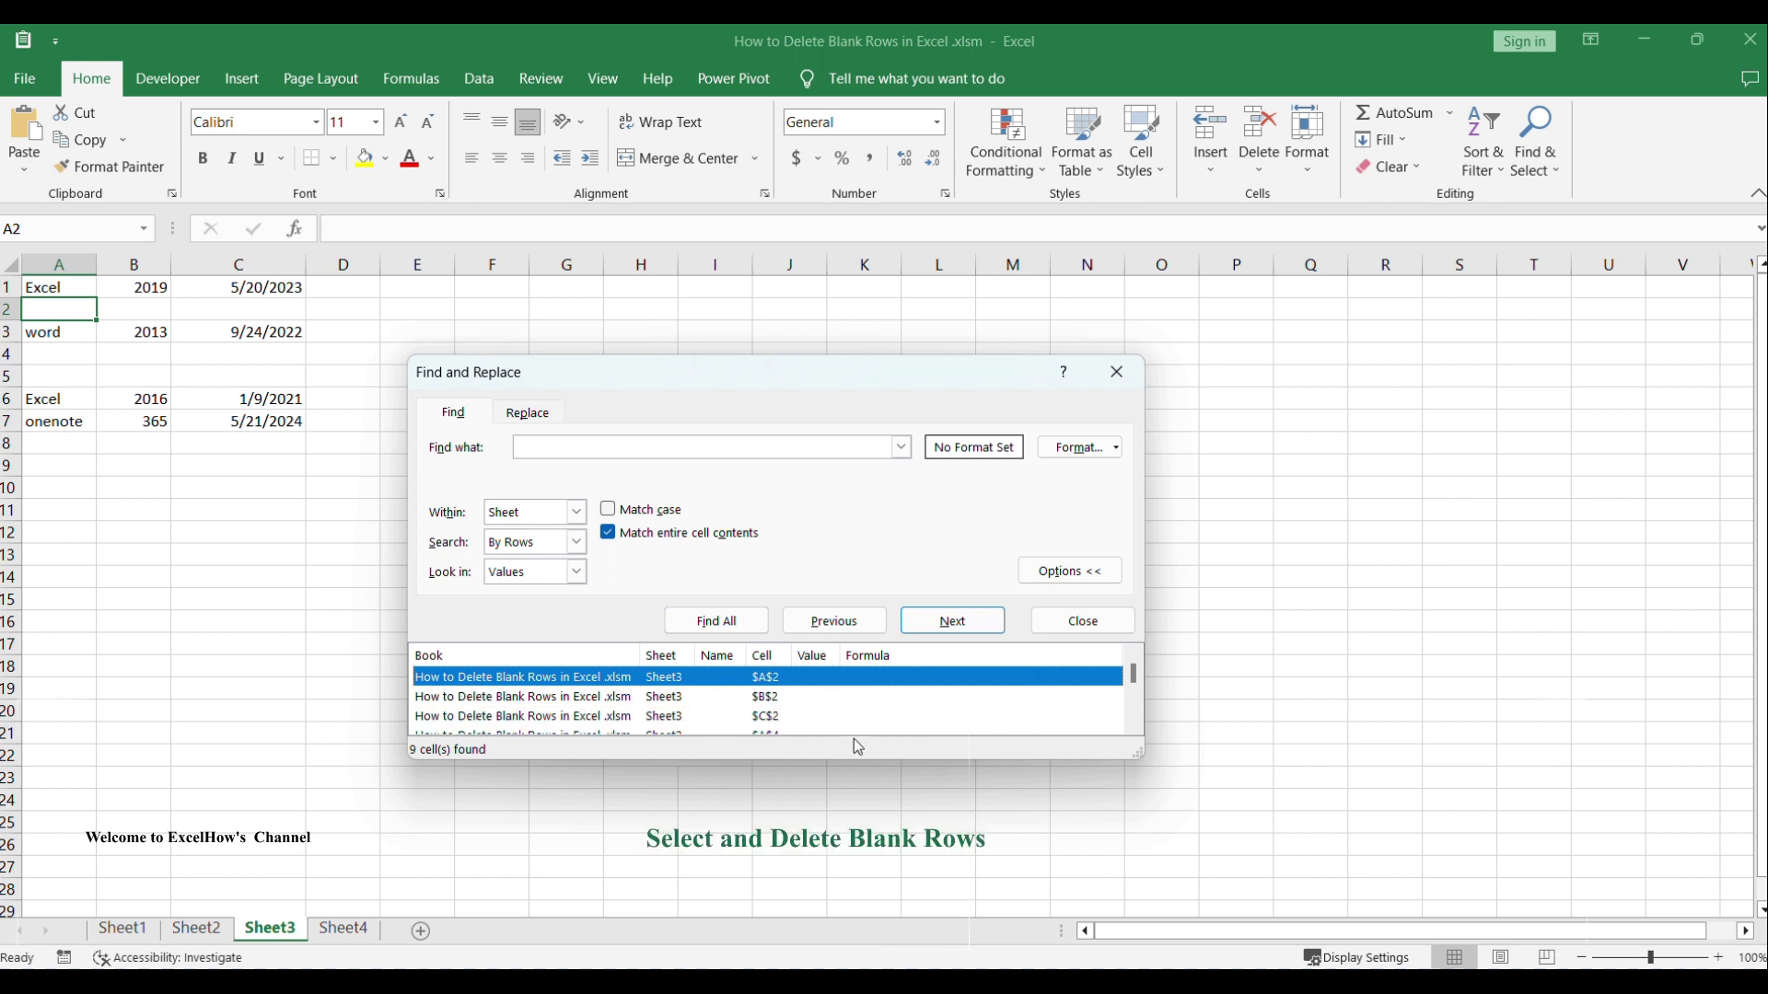
Select all the empty cells found on Sheet3 and delete them using the Entire row option.
key("ctrl+a")
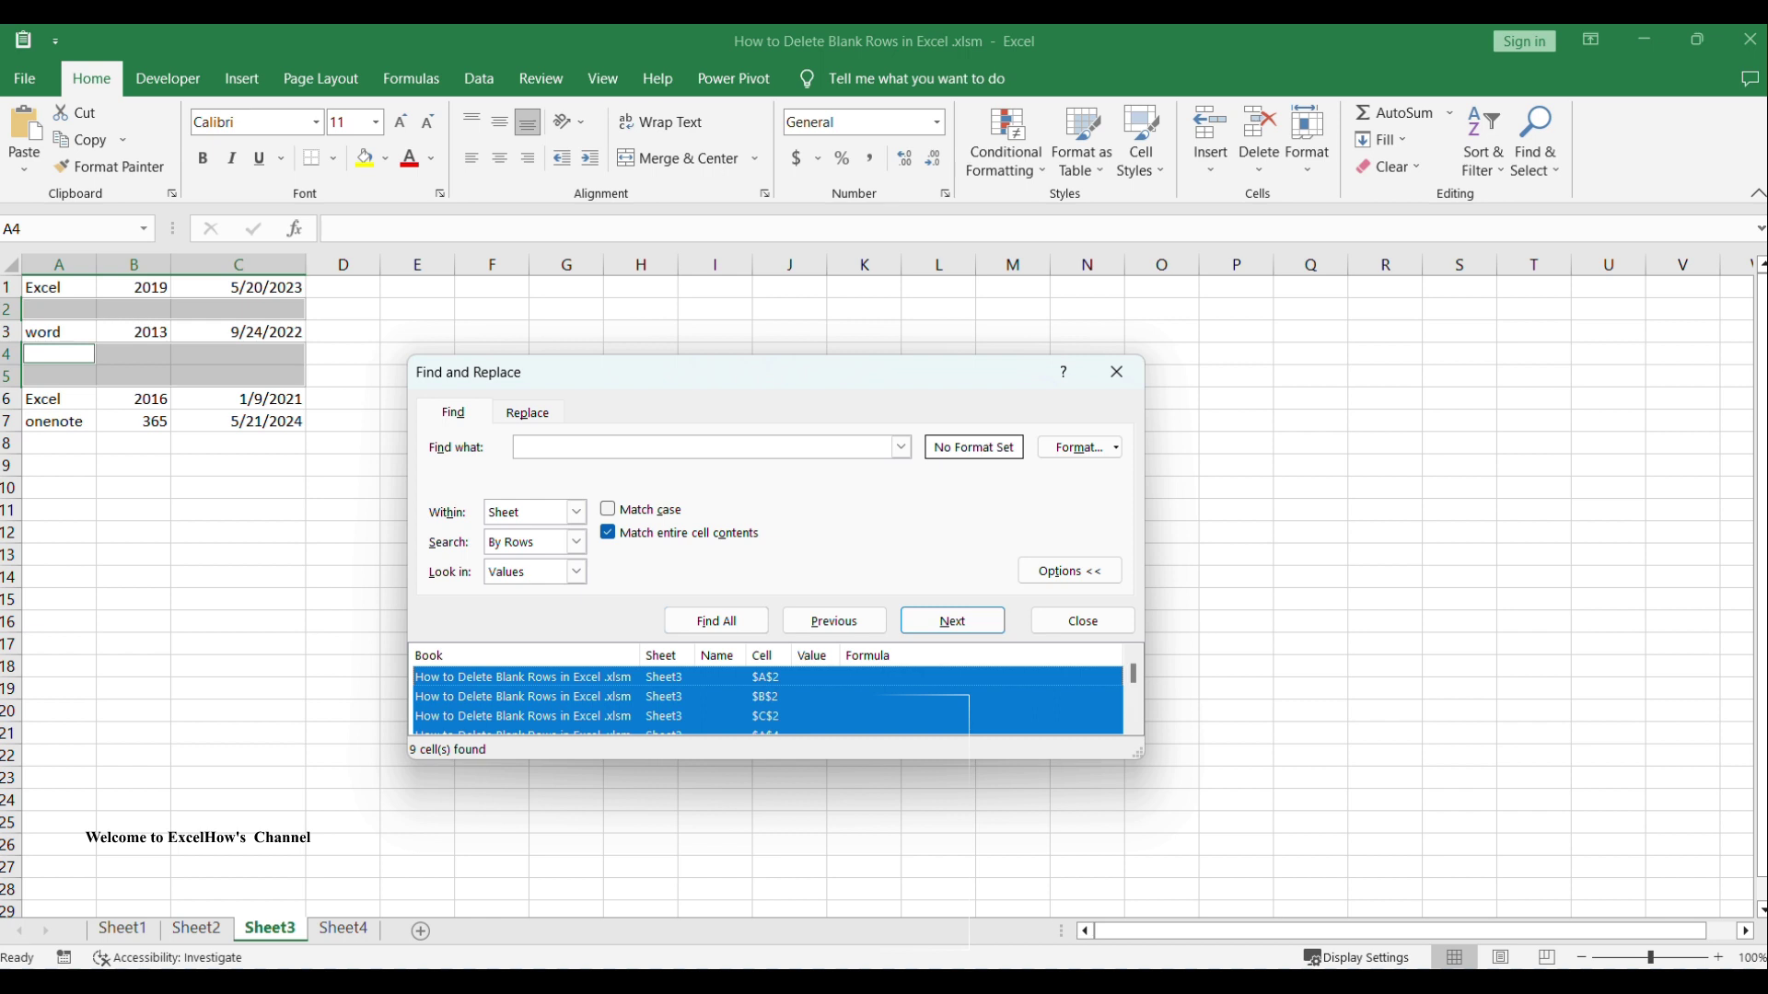
left_click(1117, 372)
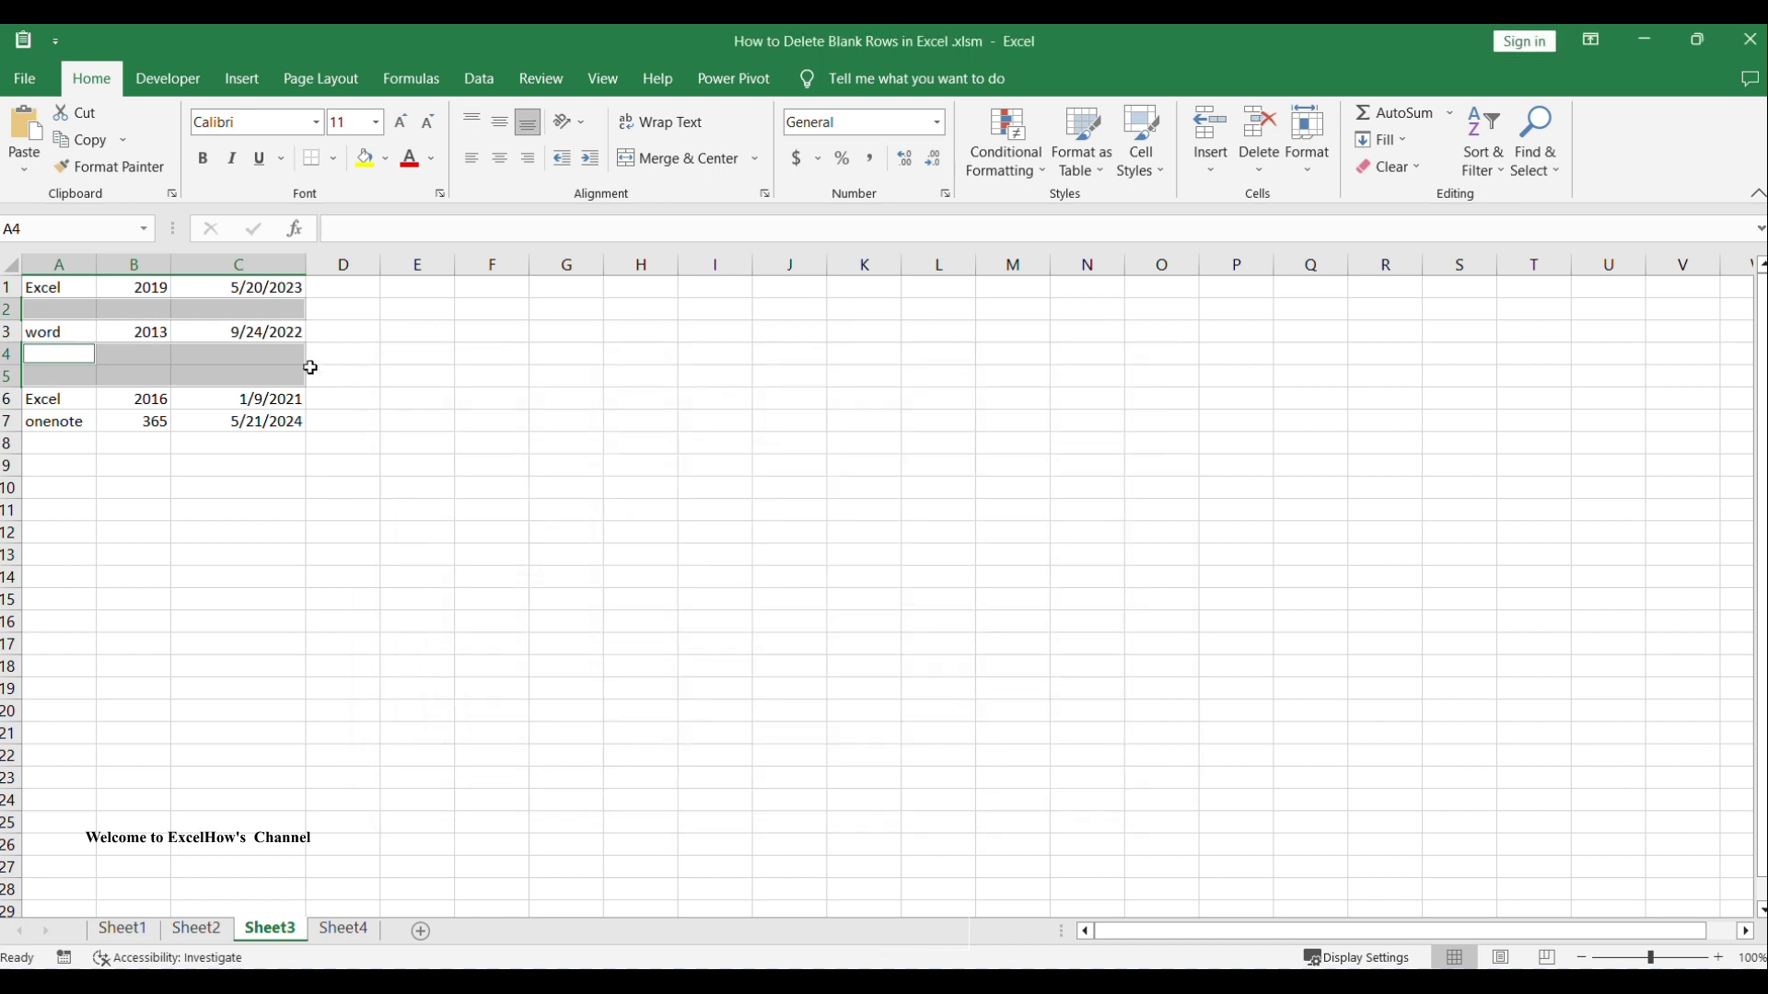
right_click(214, 367)
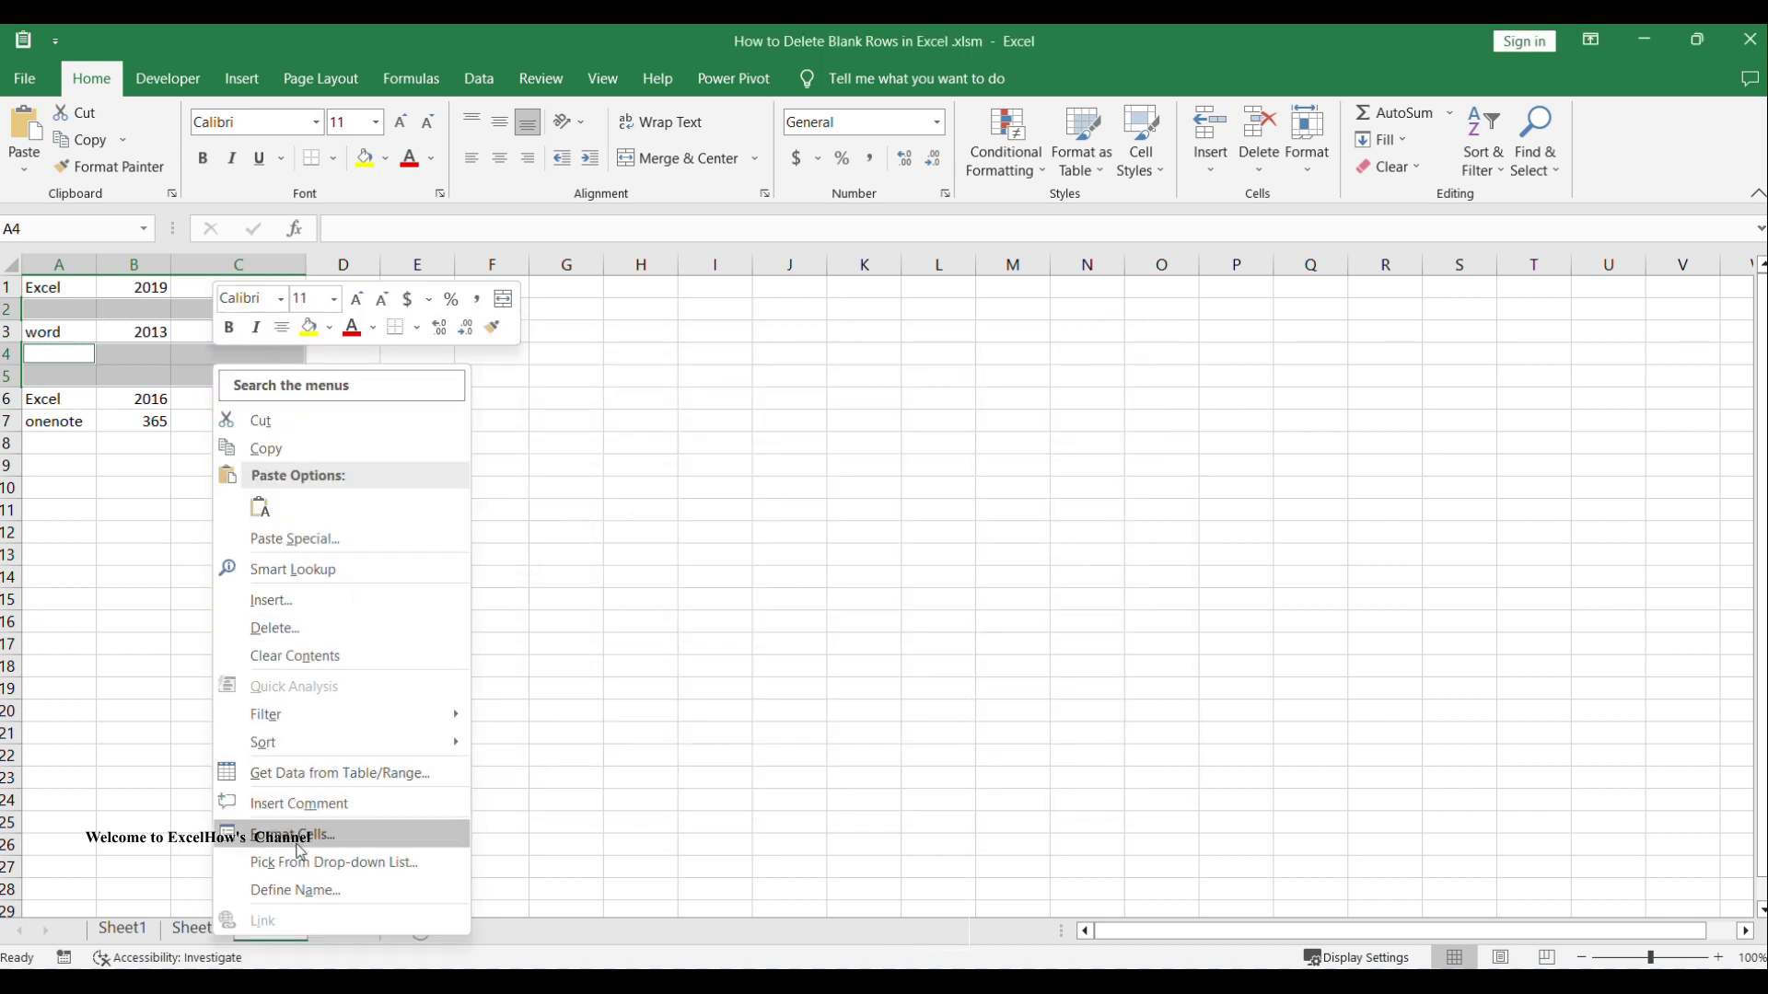
left_click(317, 637)
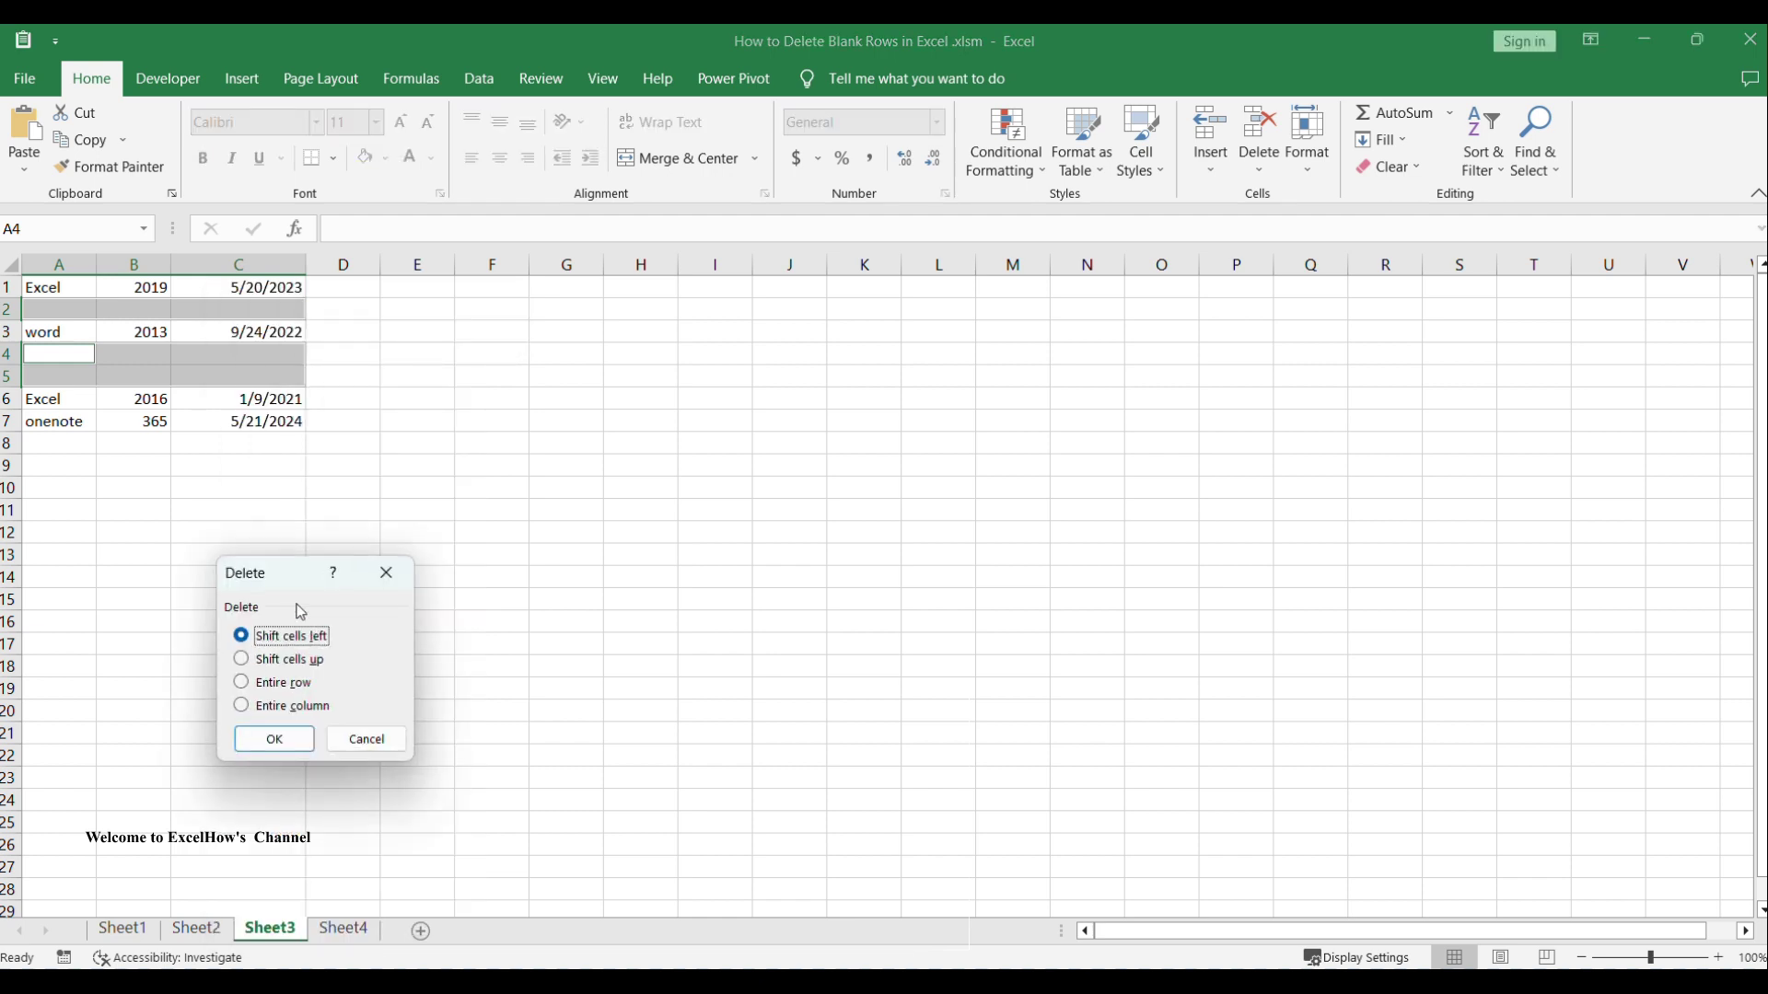
left_click_drag(271, 573, 356, 504)
left_click(368, 613)
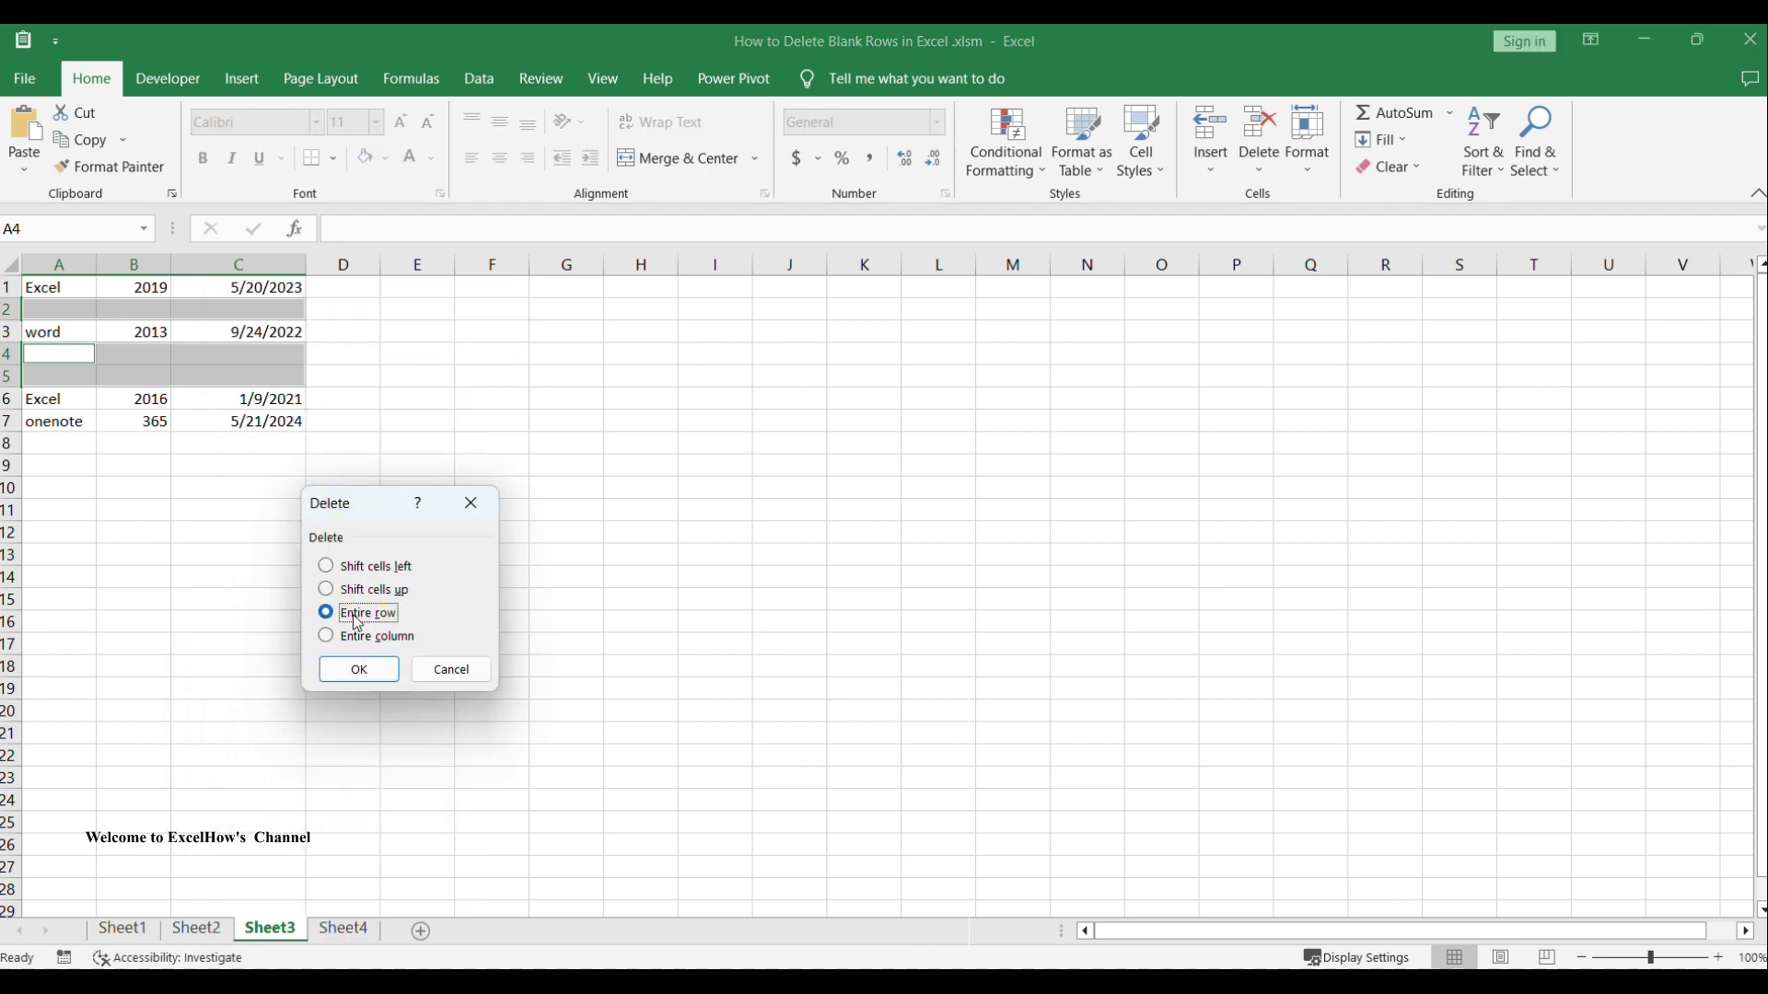
left_click(359, 671)
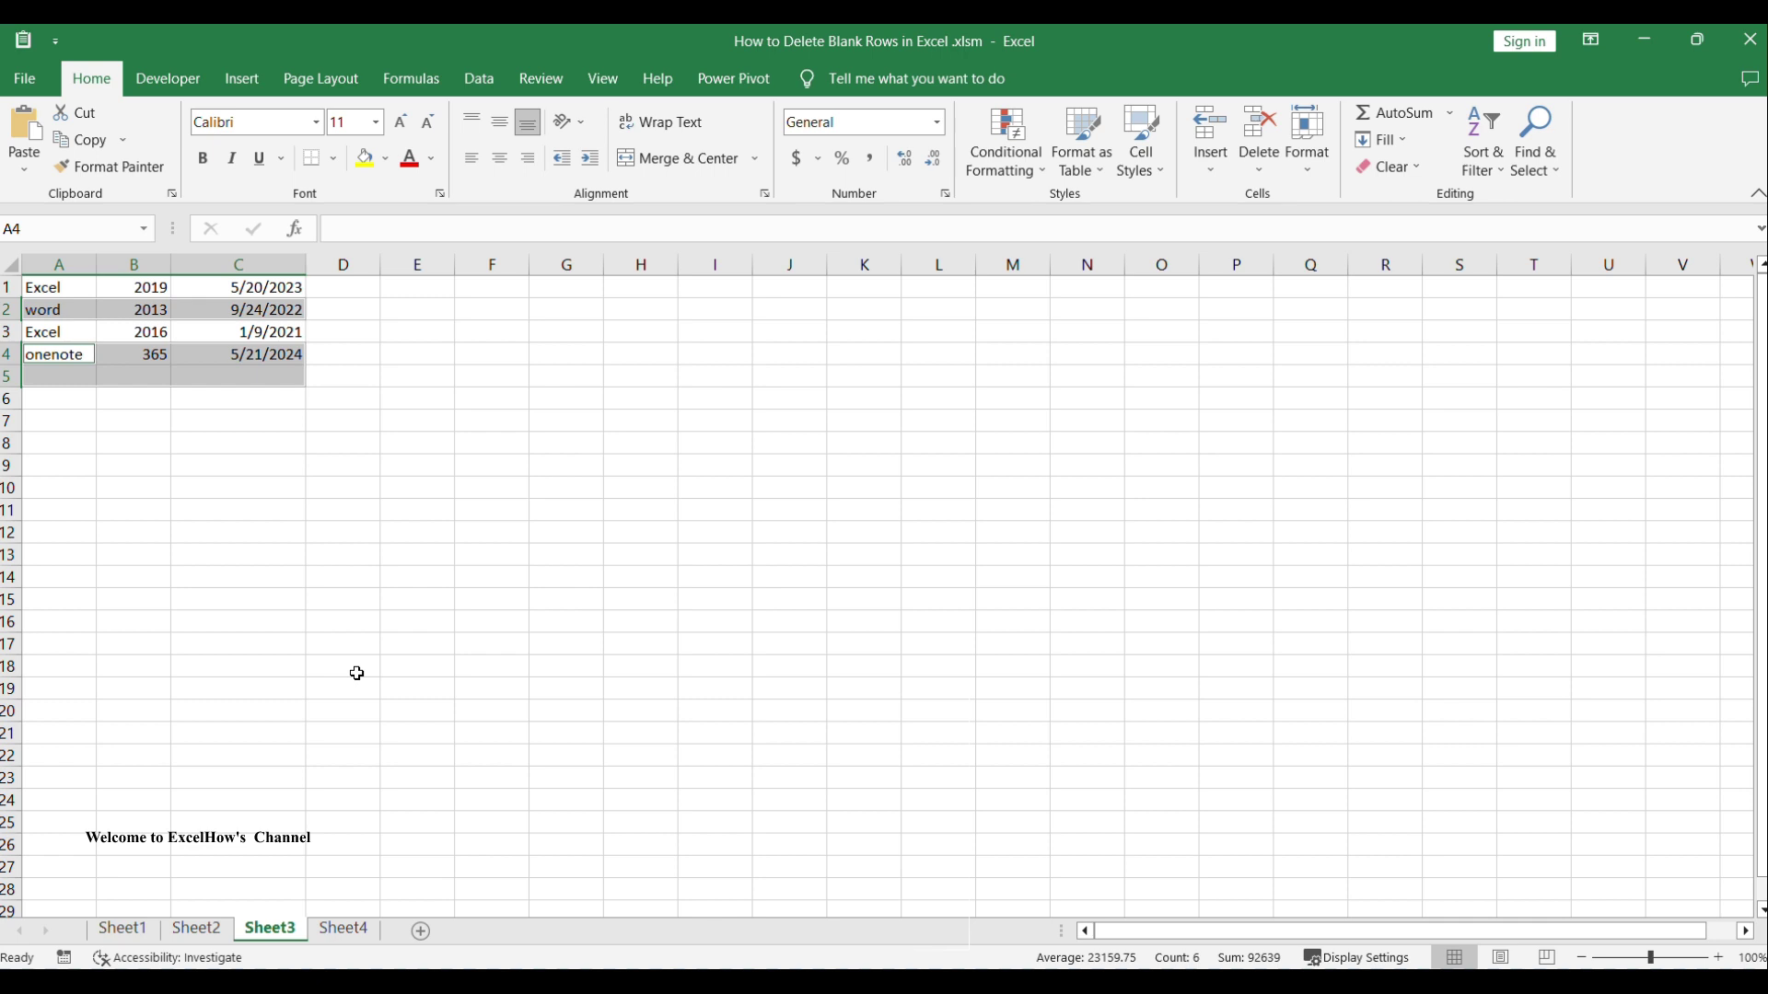
left_click(409, 329)
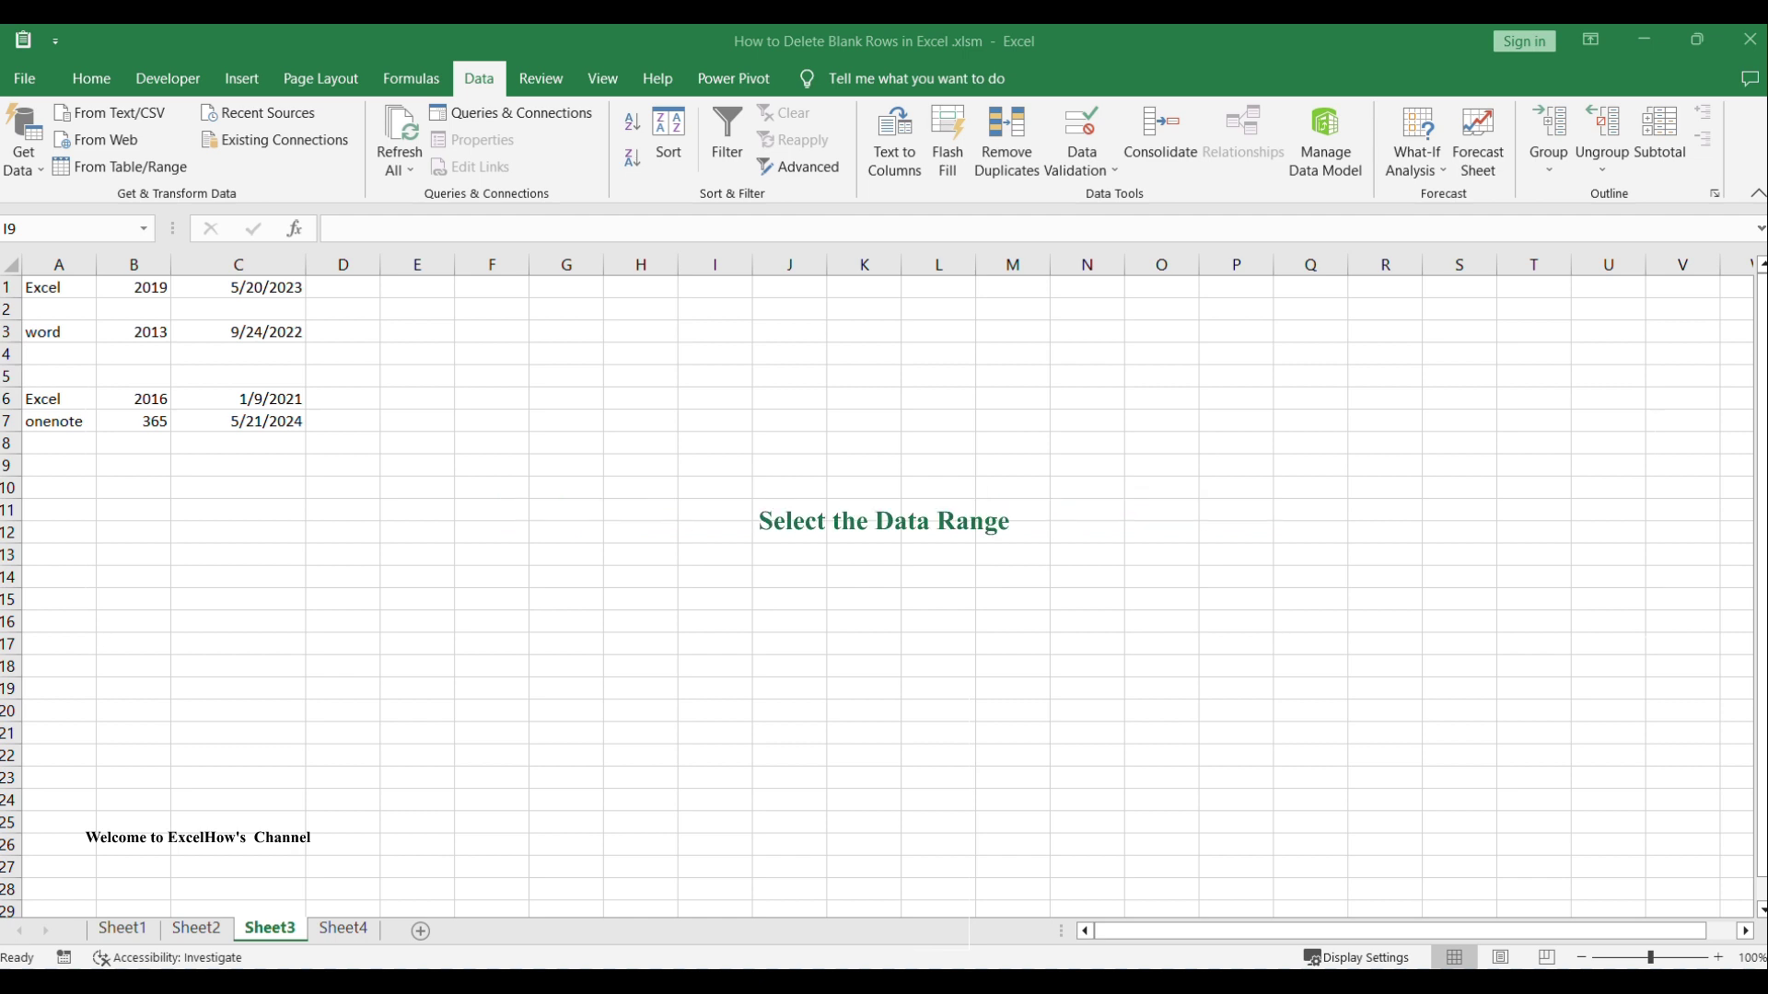
Apply a filter to the data range A1:C7.
left_click(601, 560)
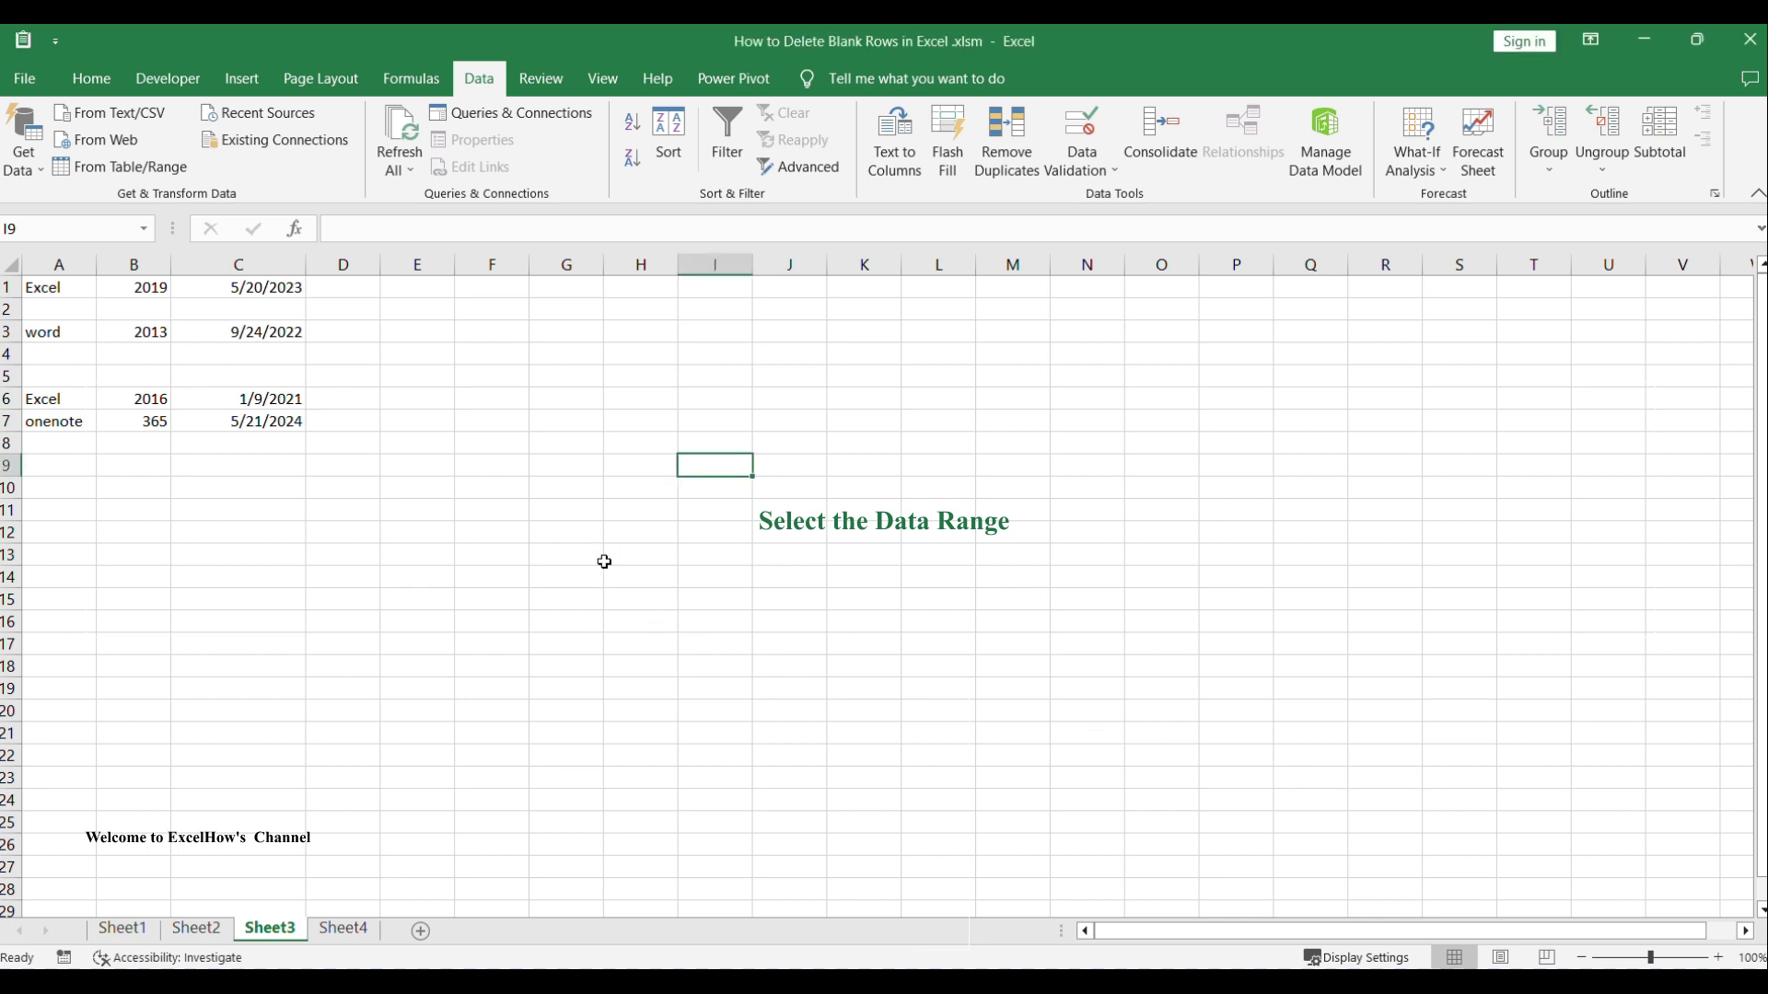
left_click(463, 443)
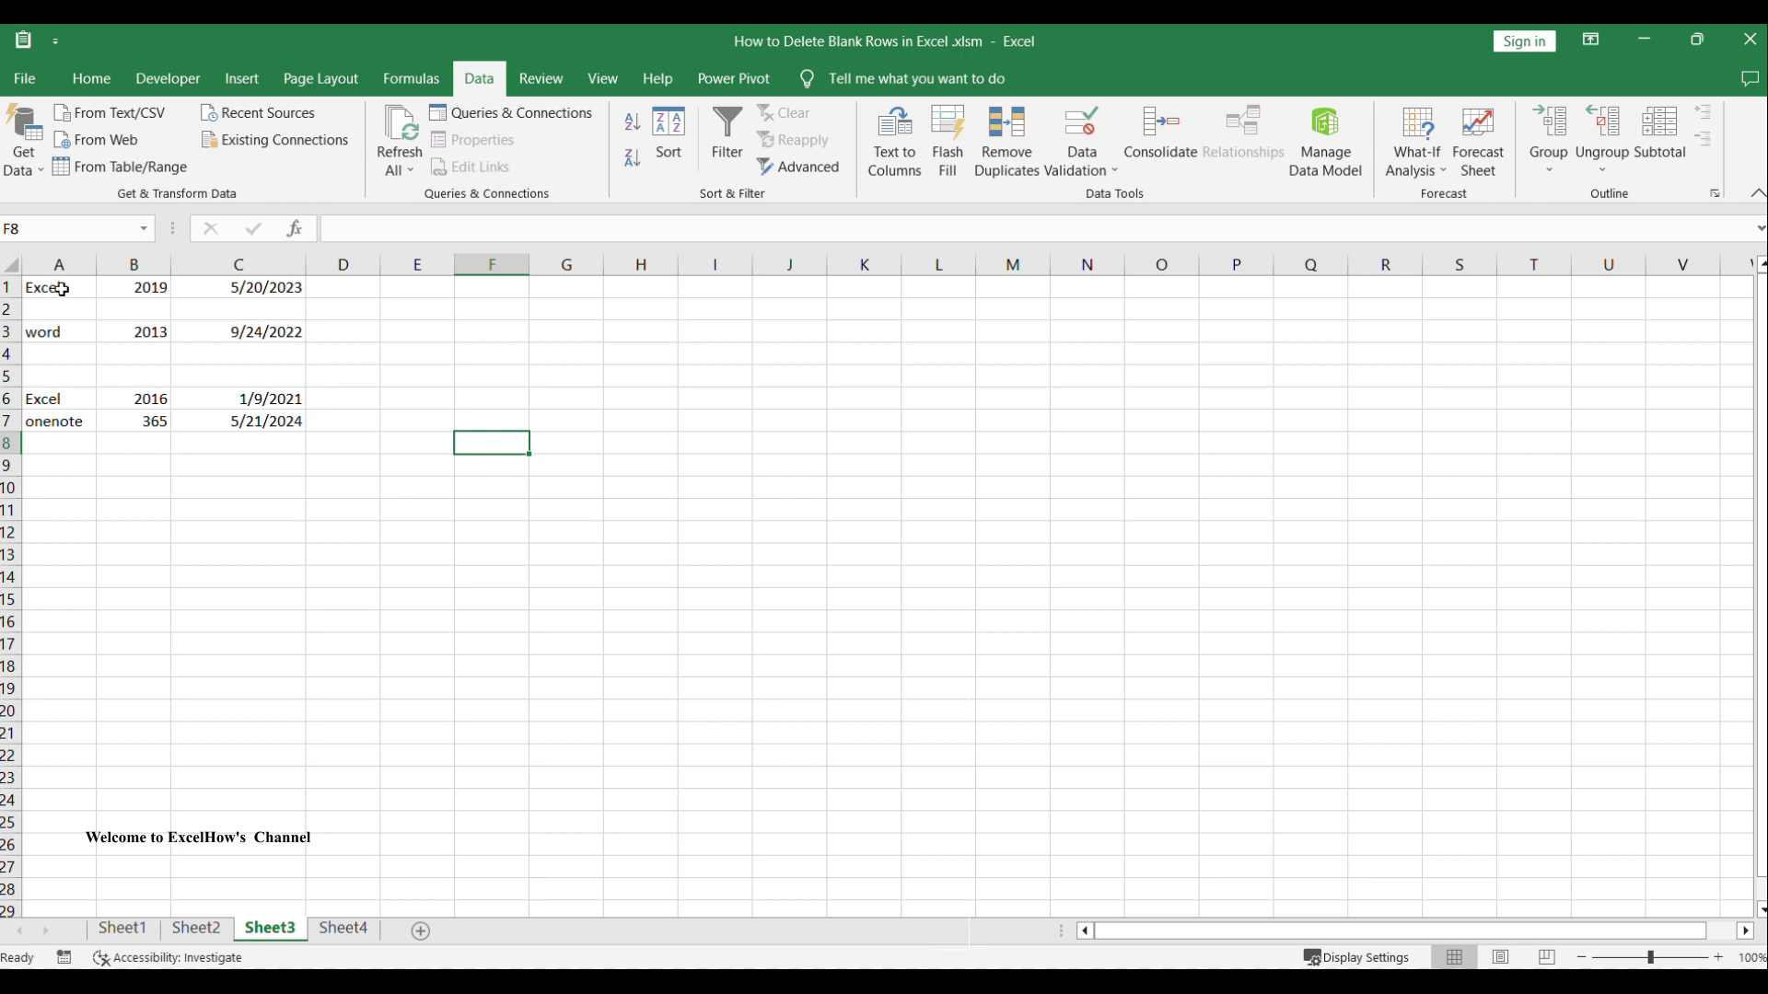
left_click_drag(61, 289, 224, 410)
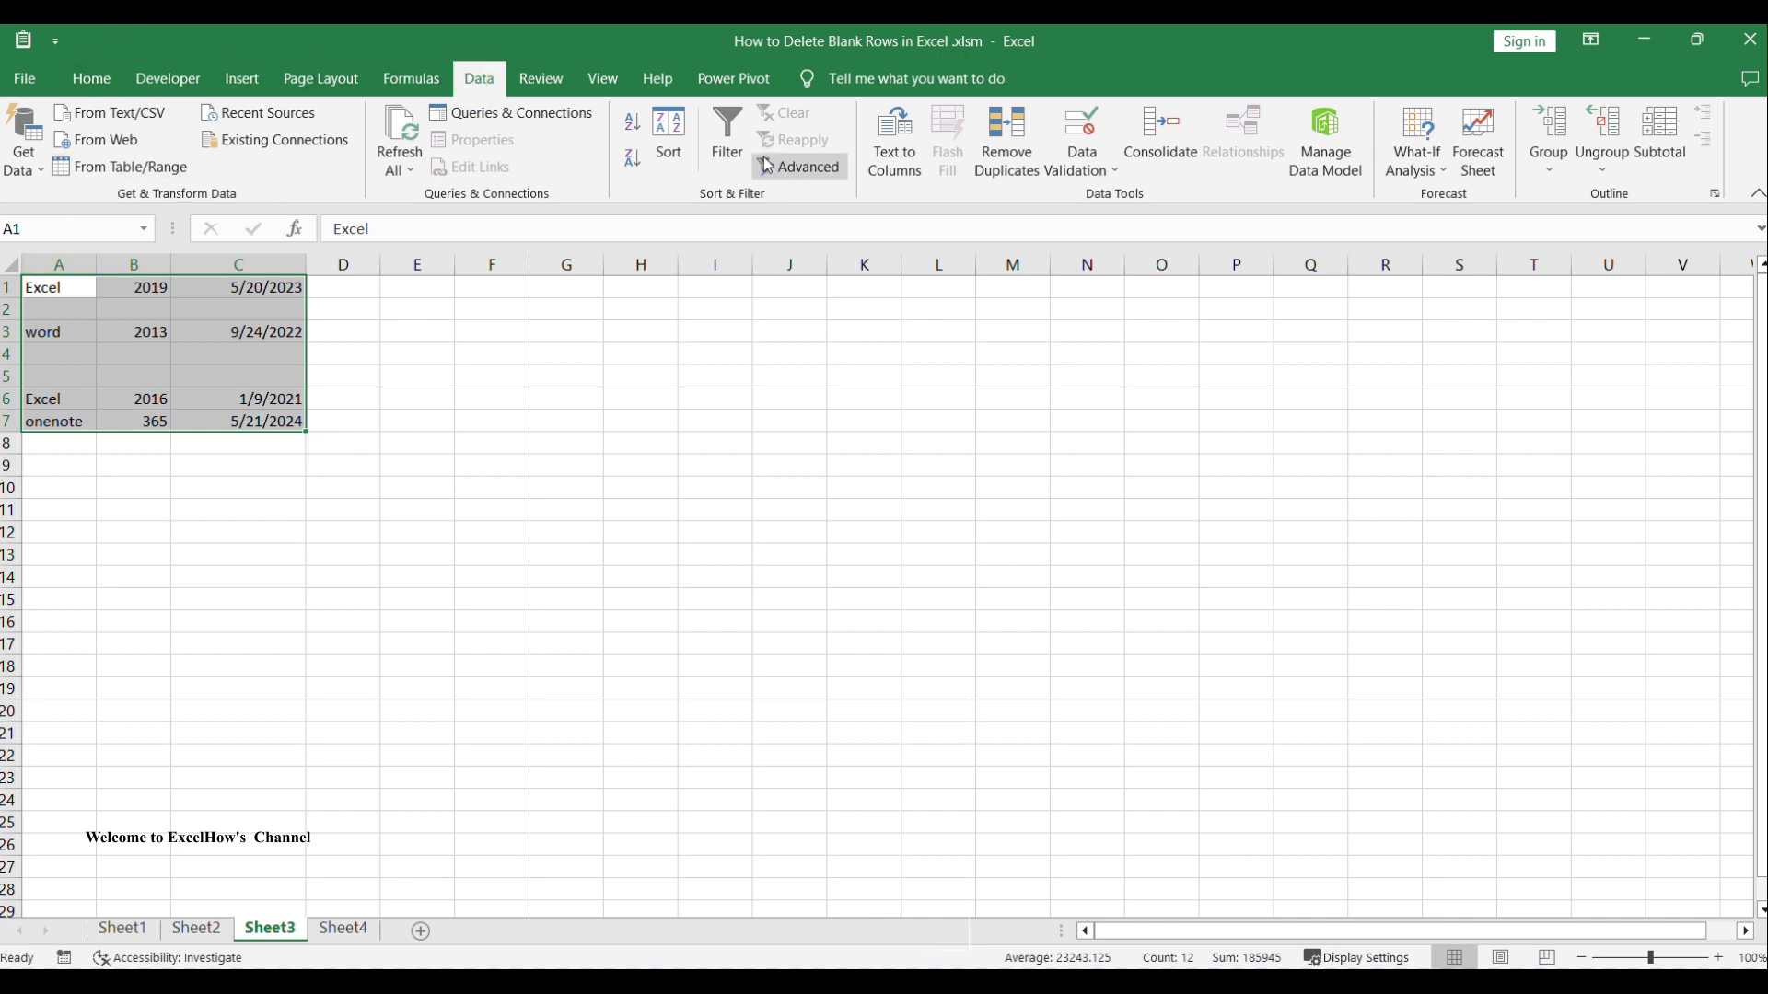
left_click(737, 124)
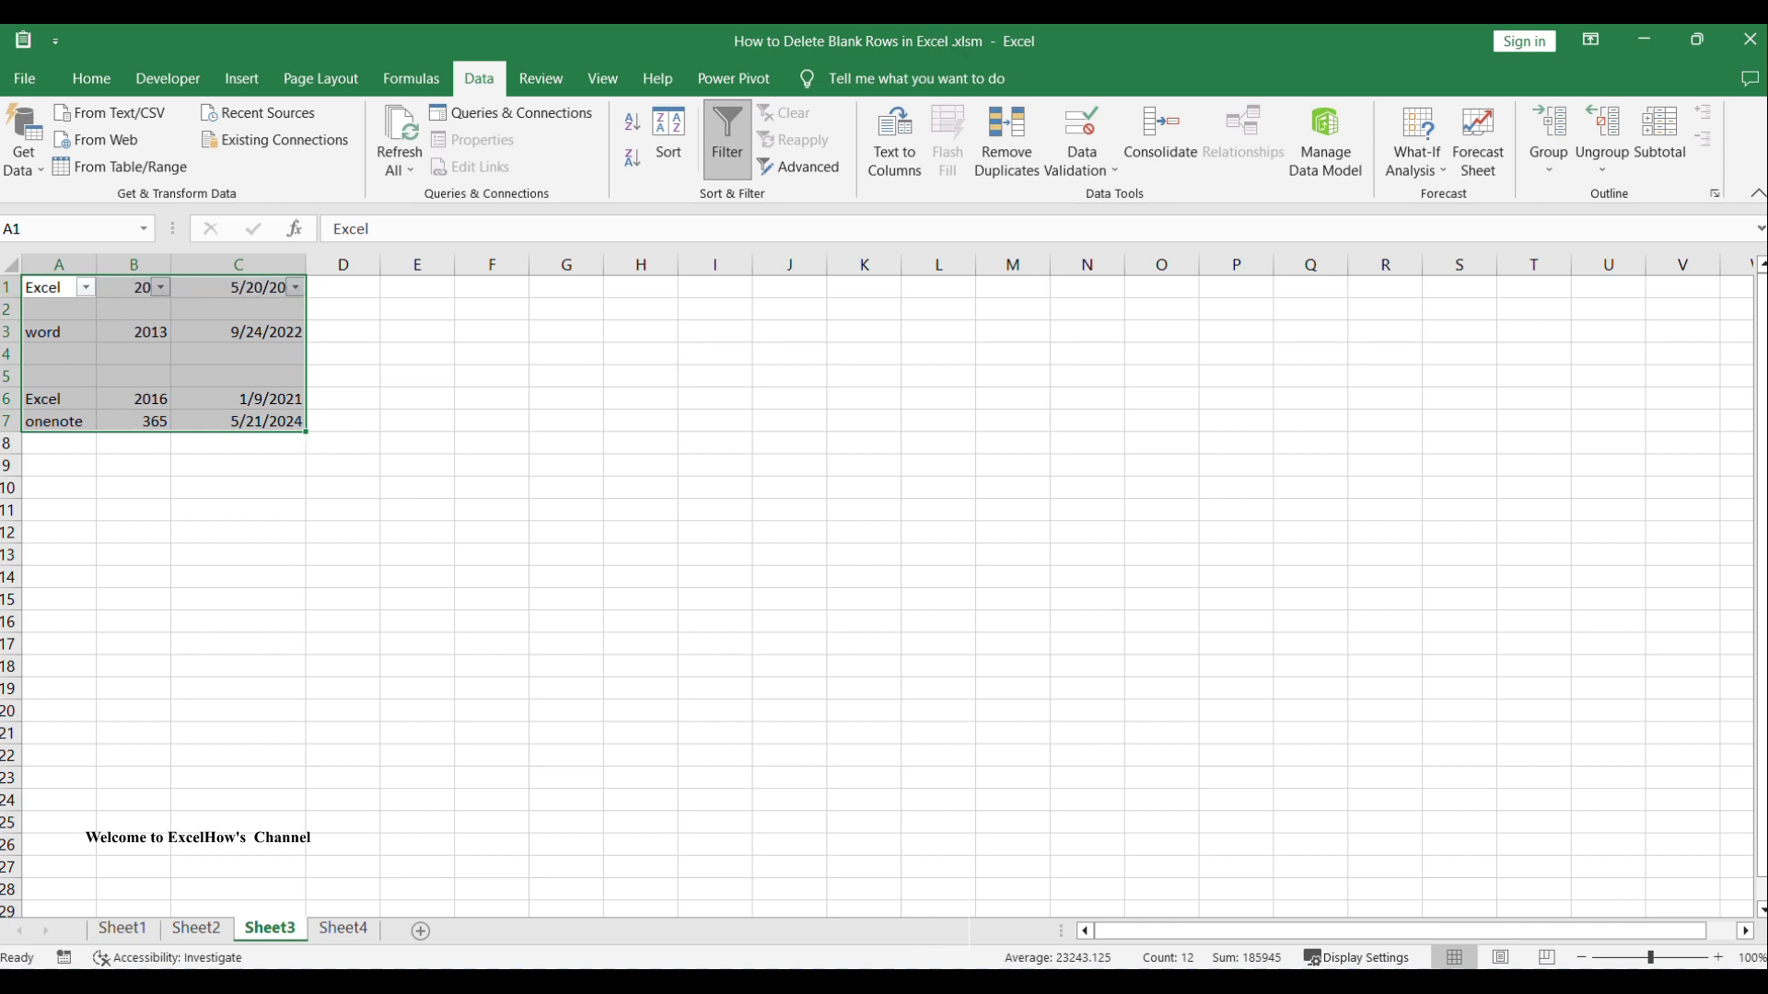
Filter column A to show only the (Blanks) entries.
left_click(86, 288)
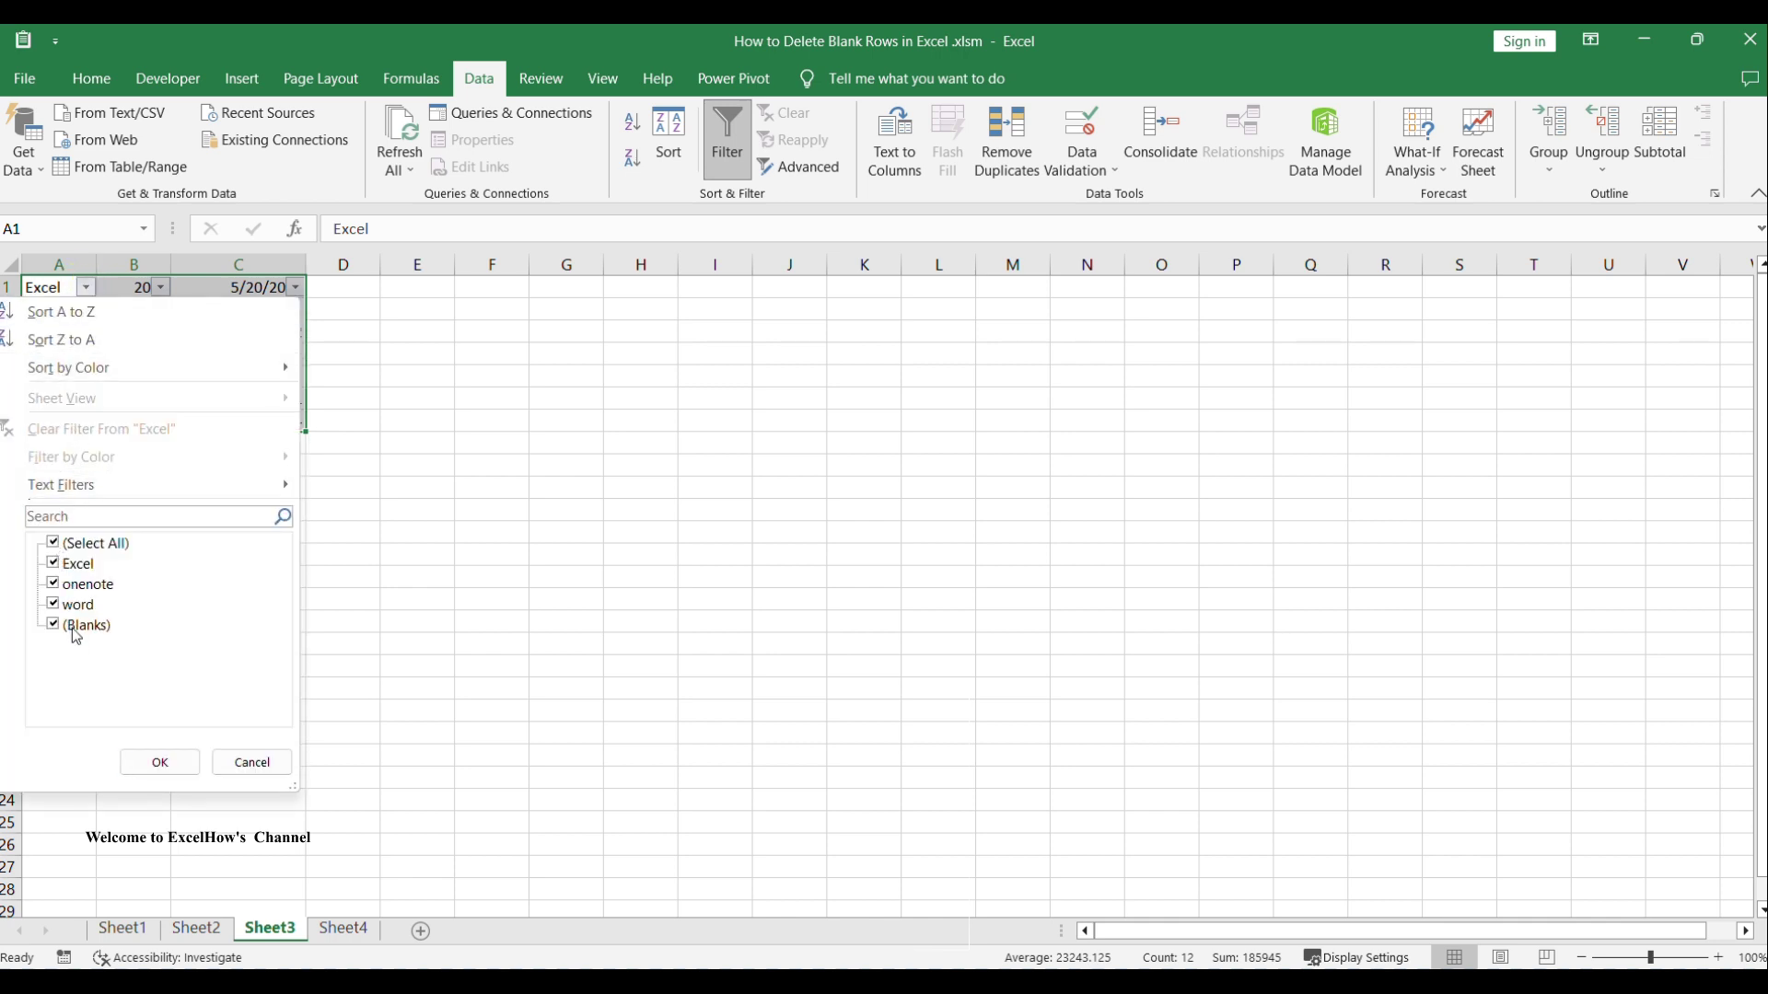
left_click(92, 545)
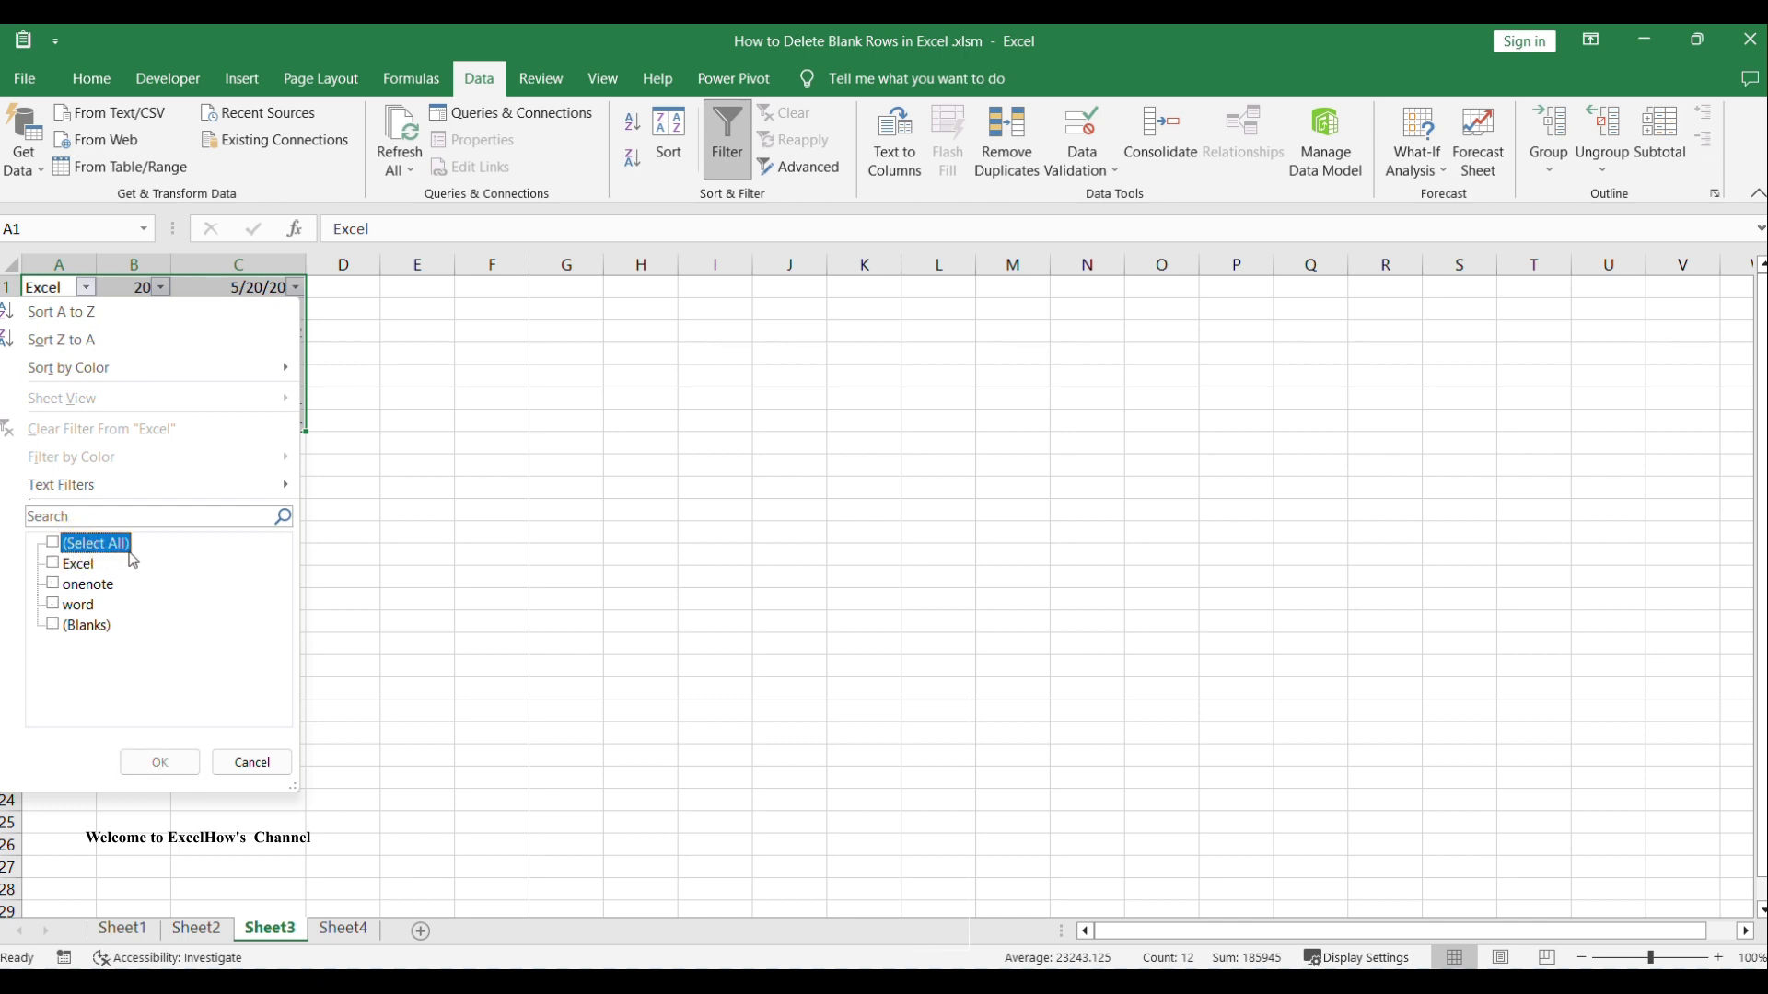
left_click(83, 628)
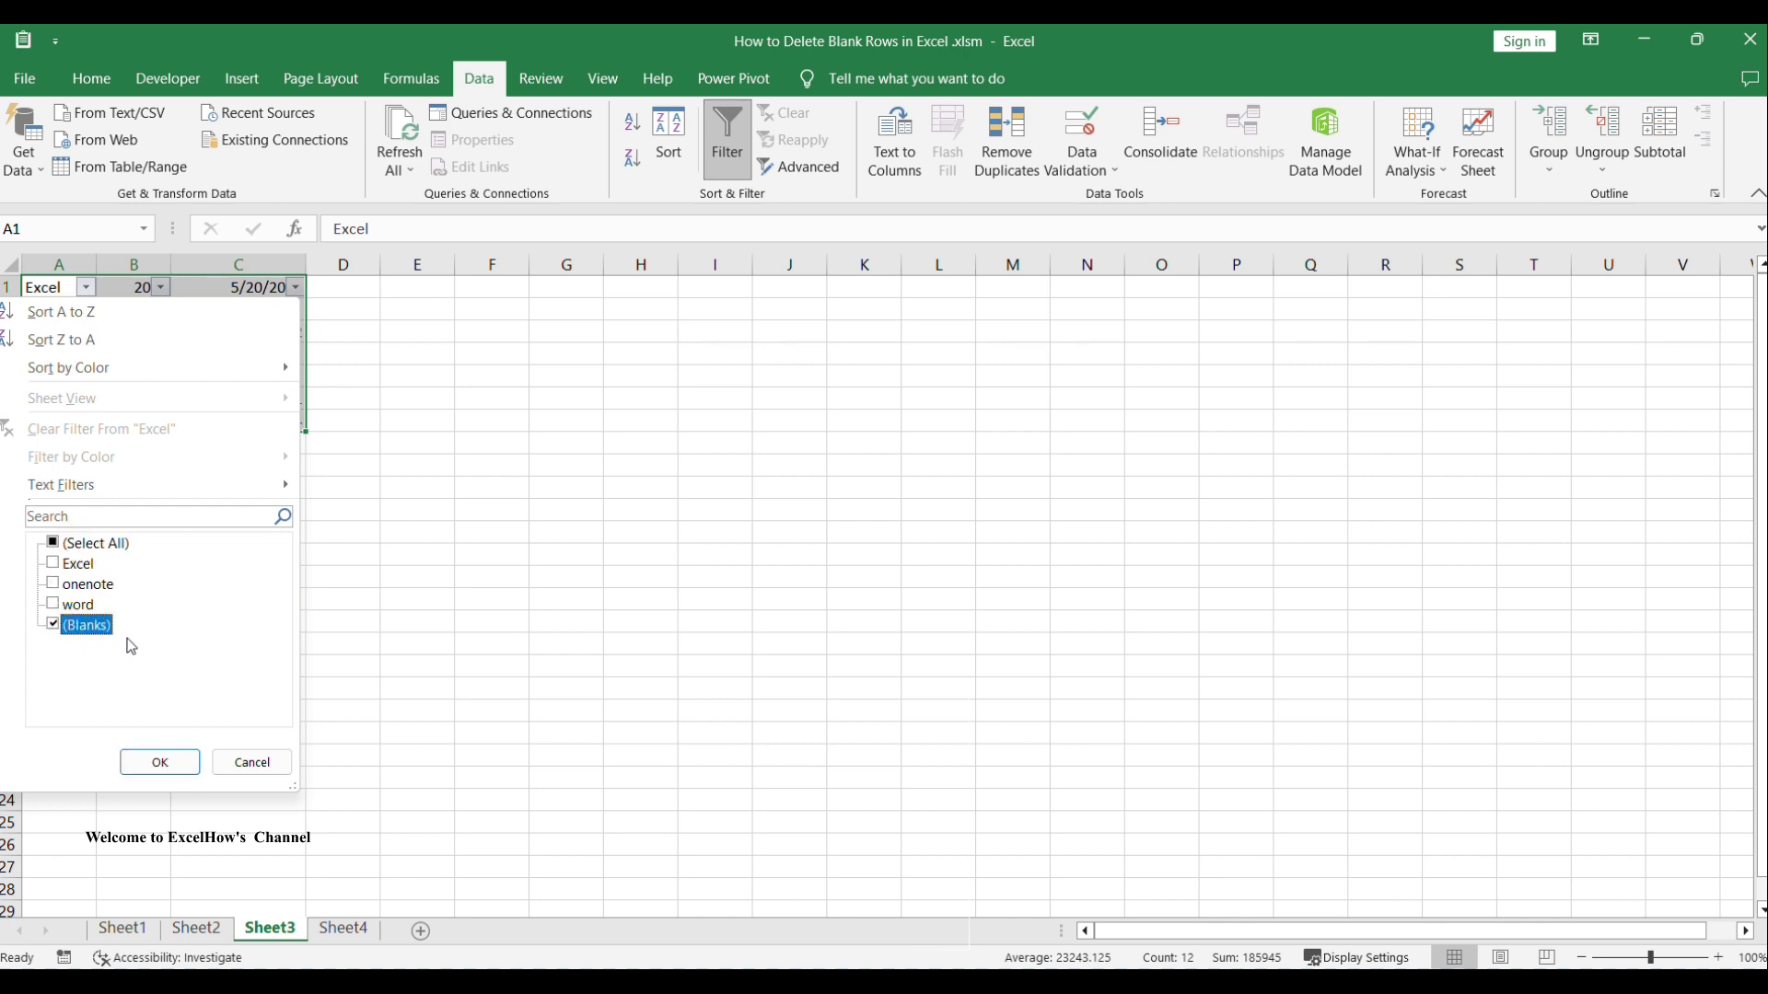
left_click(174, 771)
left_click(166, 774)
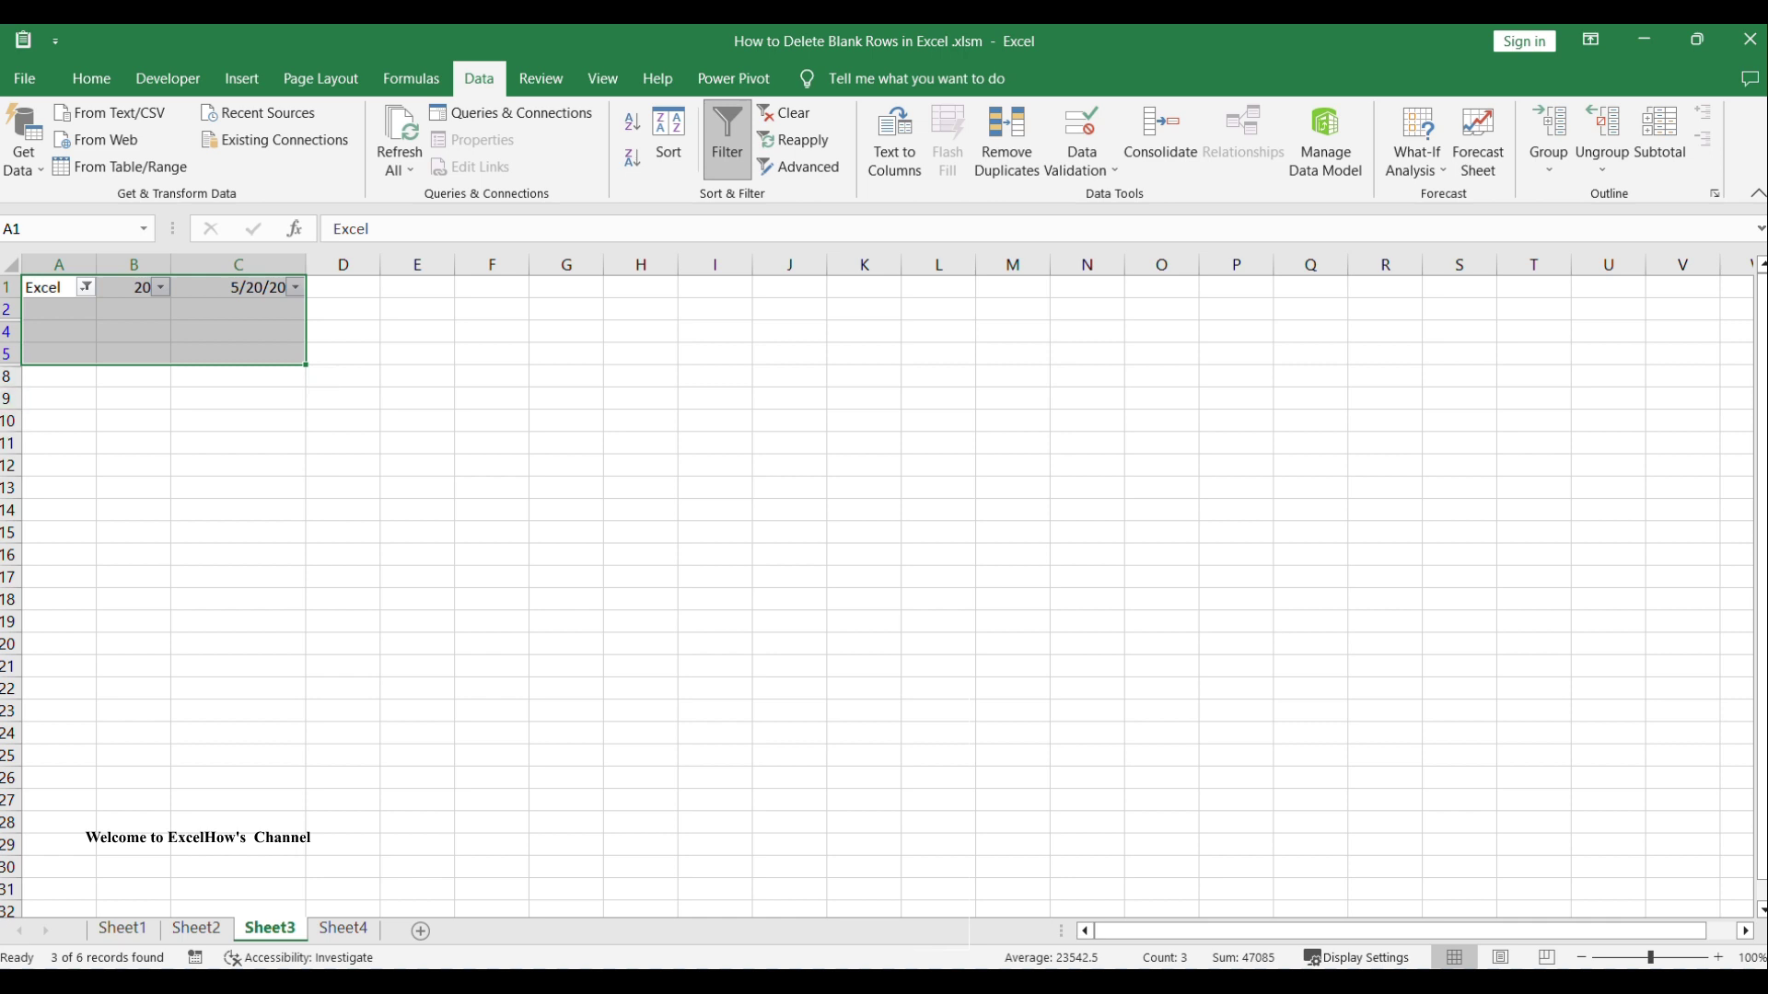
Delete the filtered blank rows 2, 4 and 5 from the sheet.
left_click(37, 310)
left_click_drag(8, 309, 11, 355)
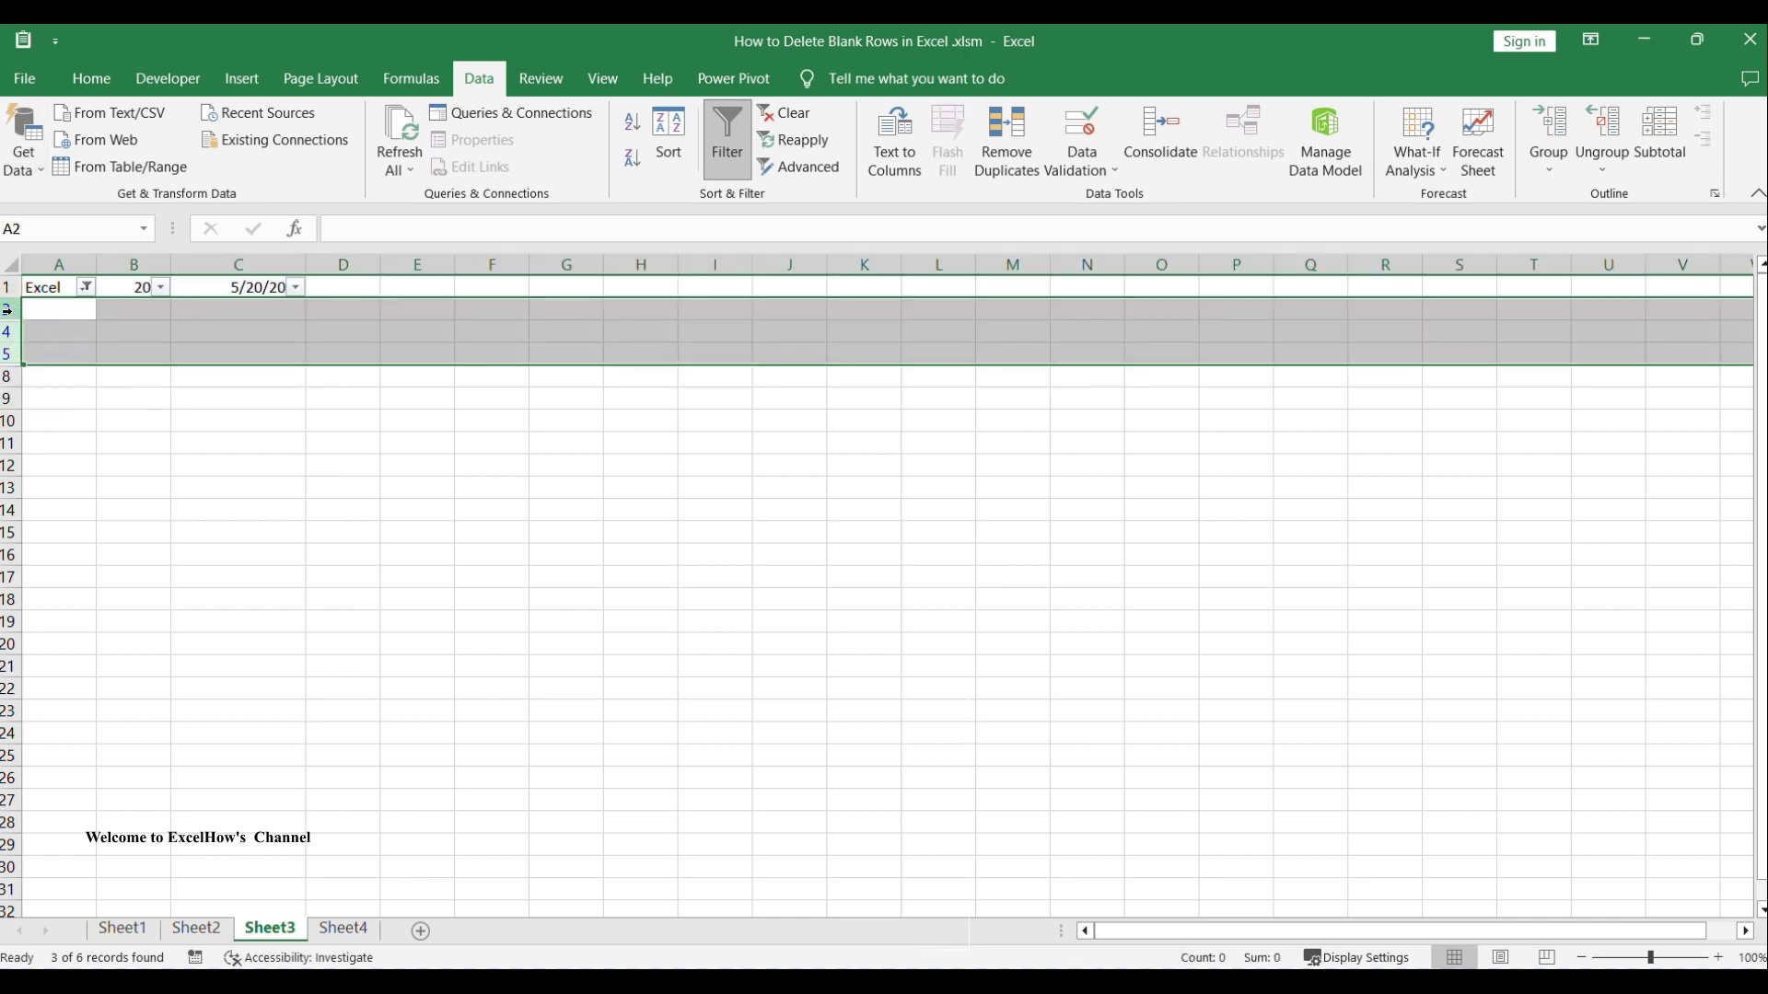
right_click(133, 335)
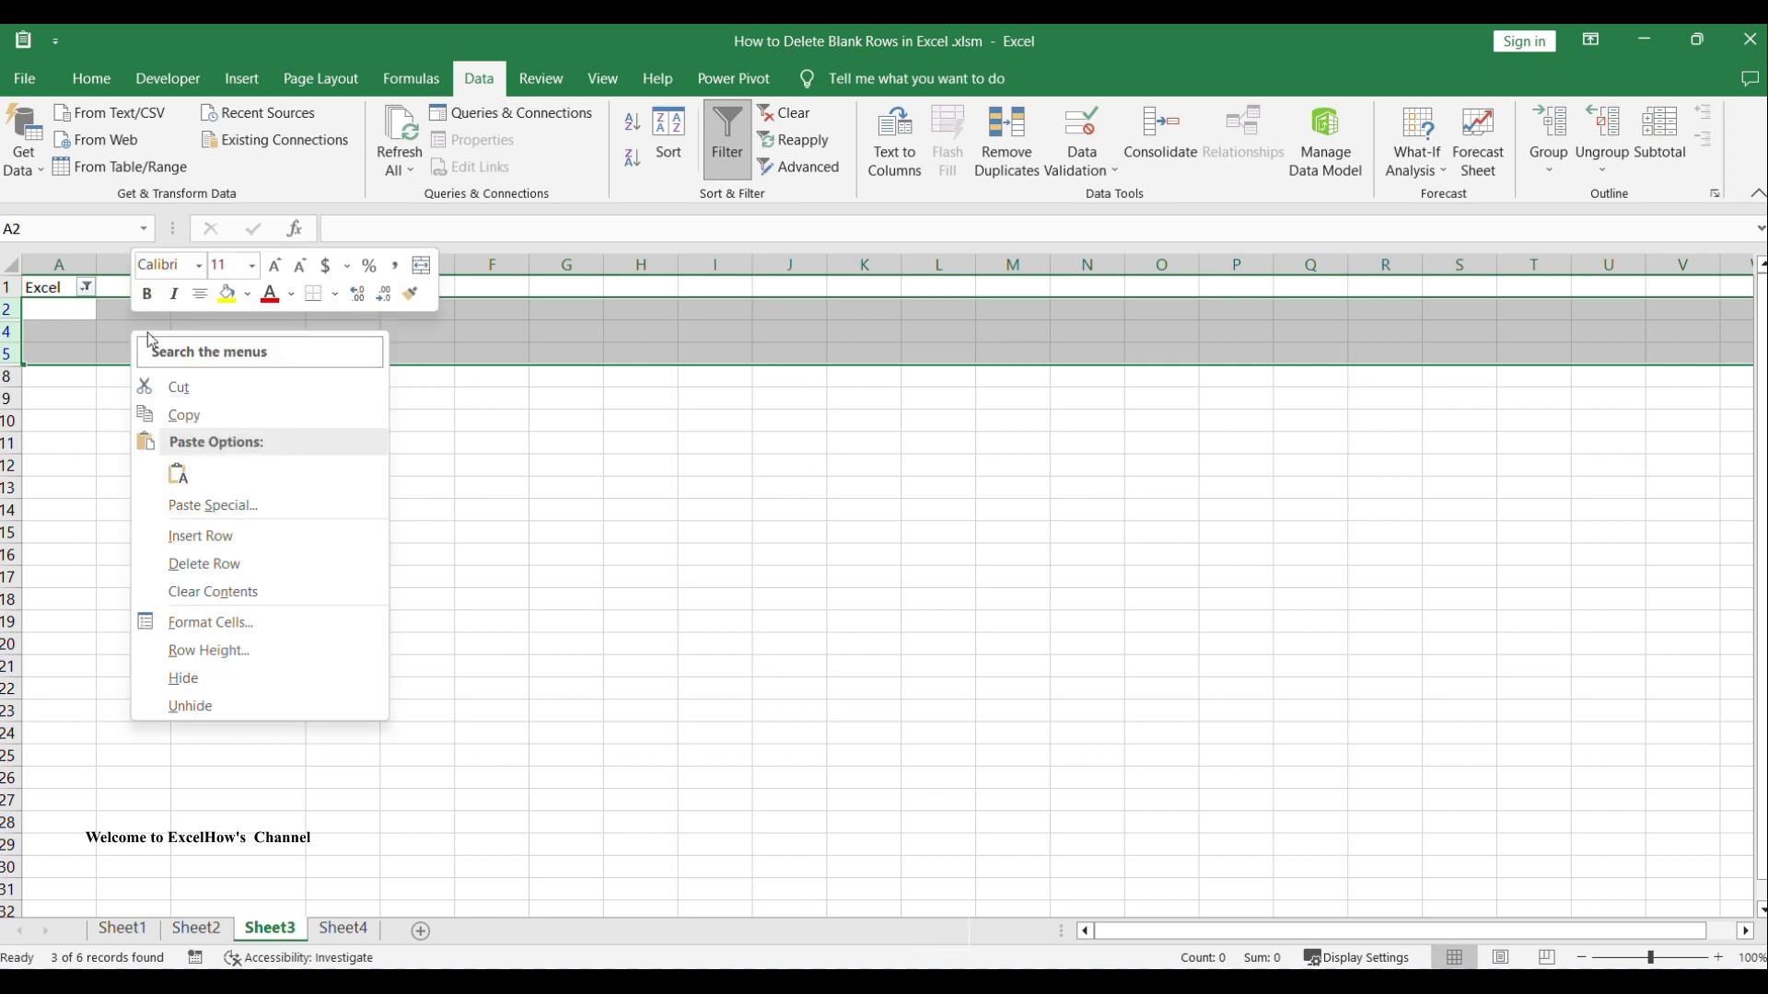
left_click(283, 565)
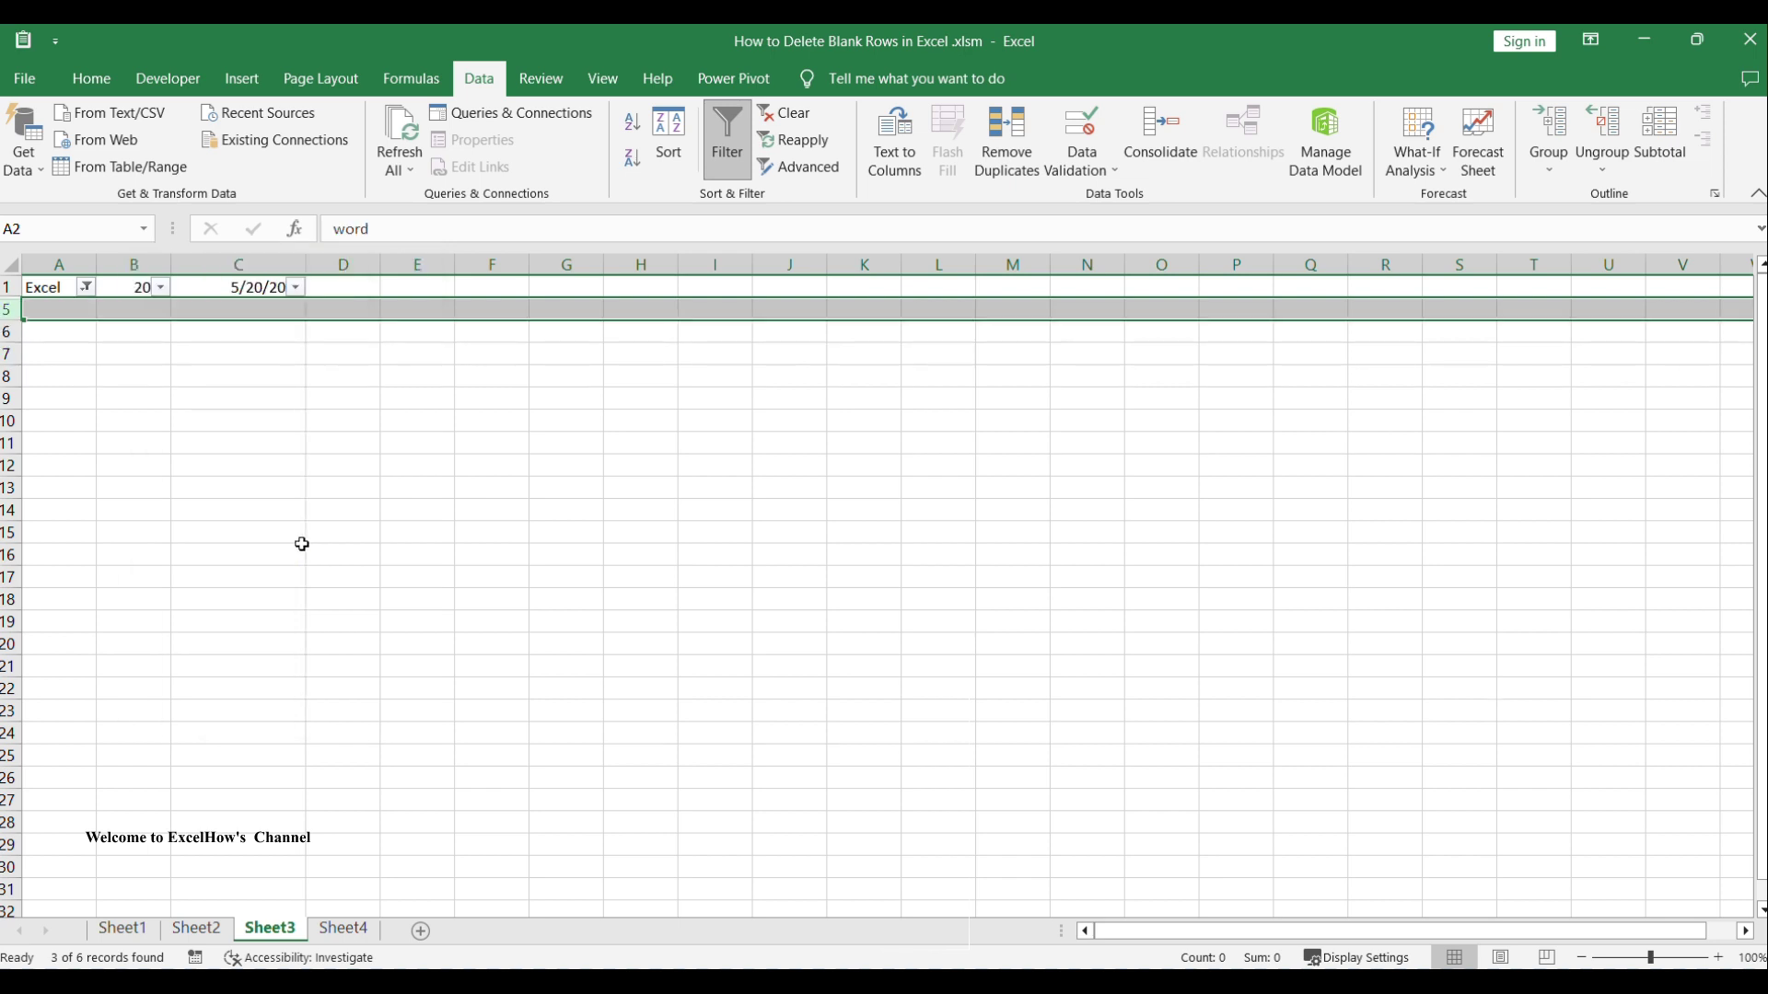
left_click(617, 416)
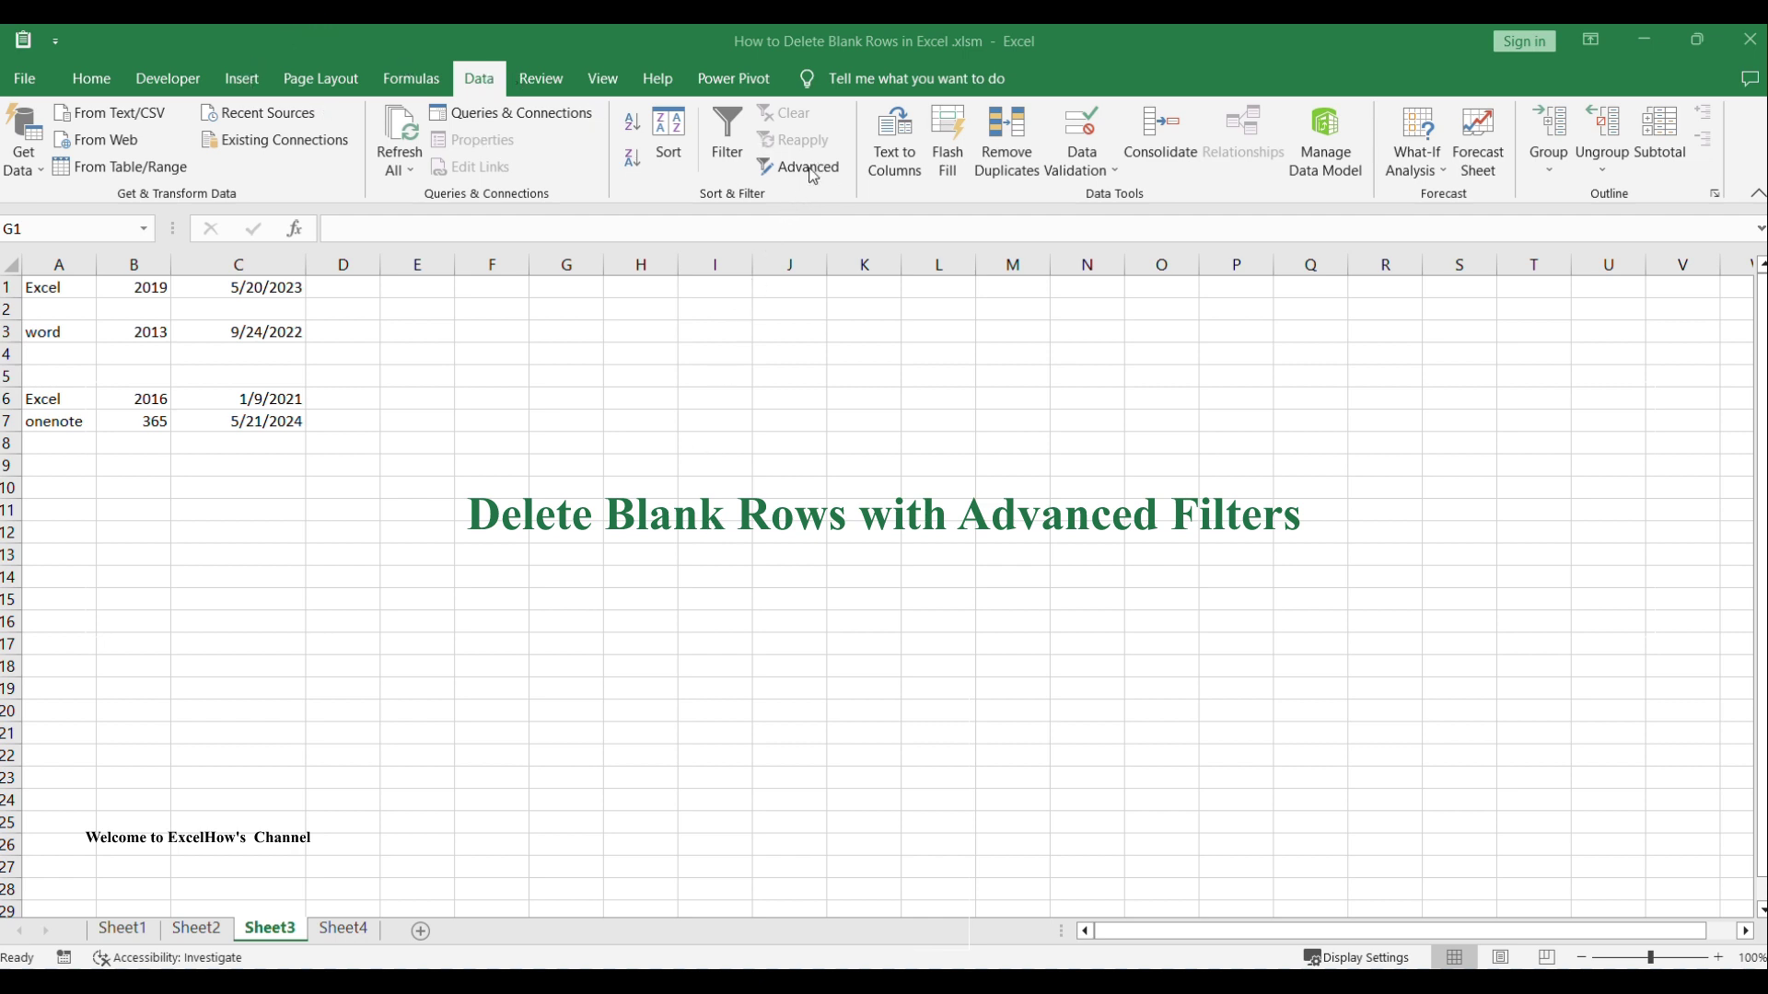
Build a filter criteria range by entering =A1 in cell G1 and a criteria formula in G2.
left_click(399, 541)
left_click(175, 470)
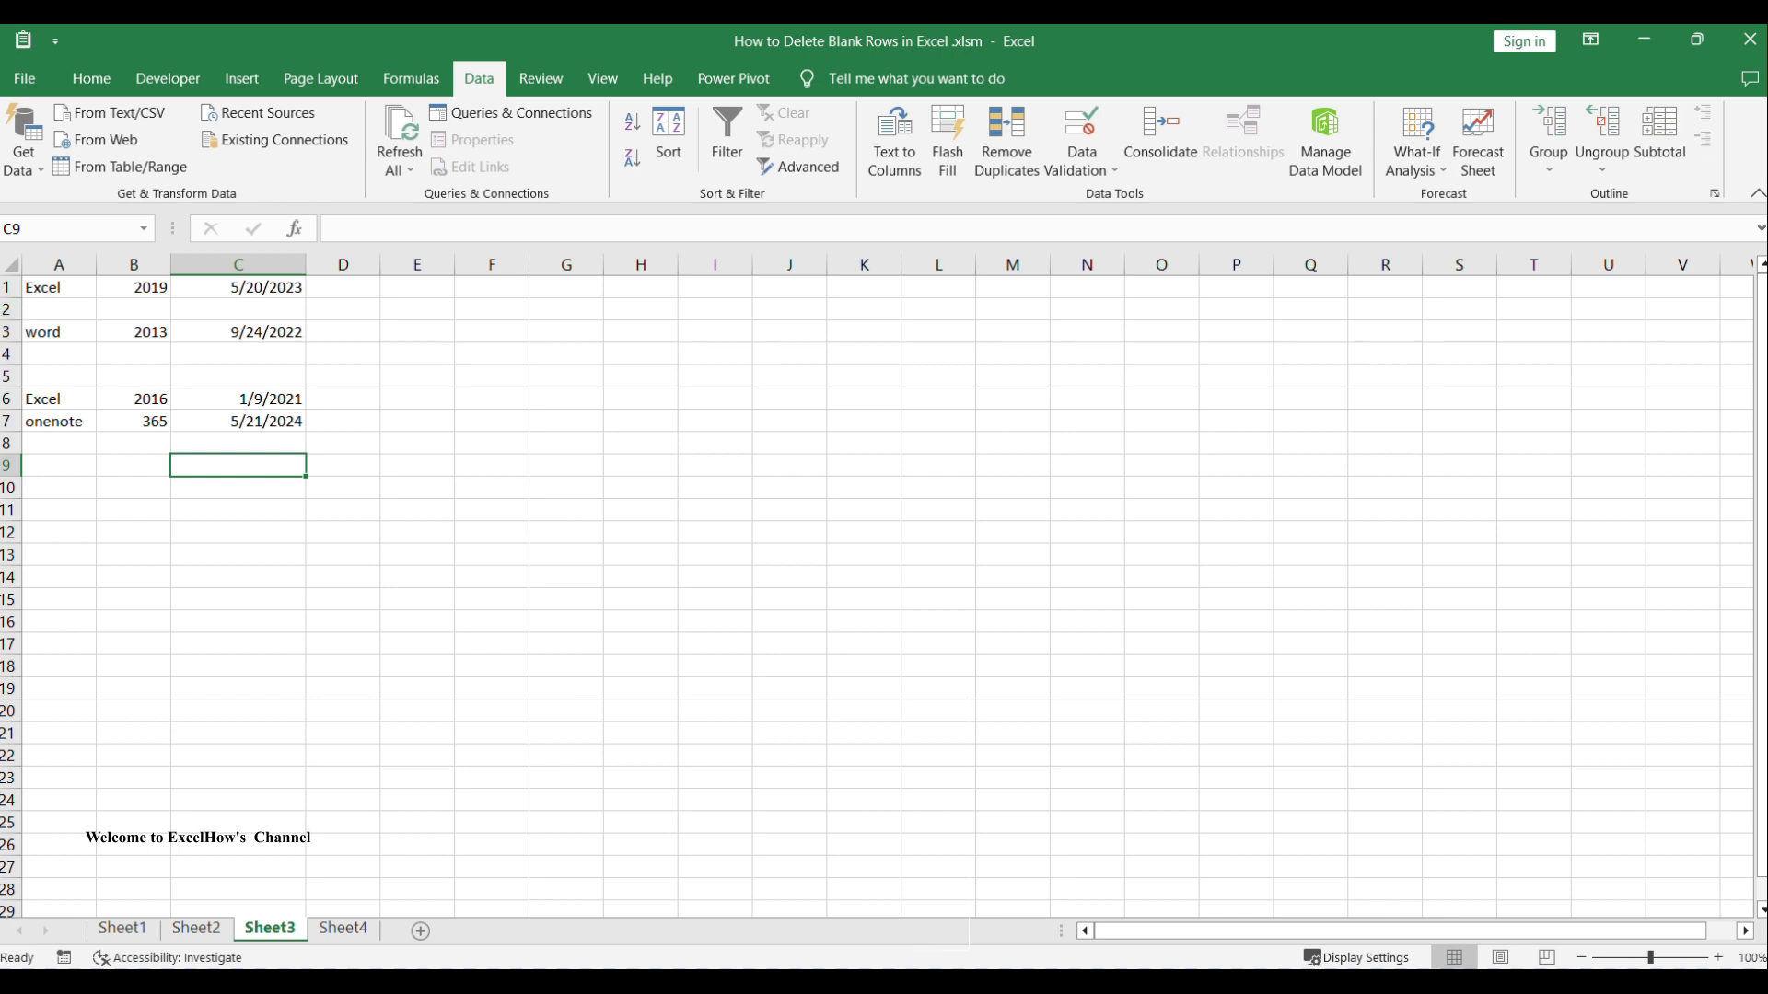
double_click(567, 284)
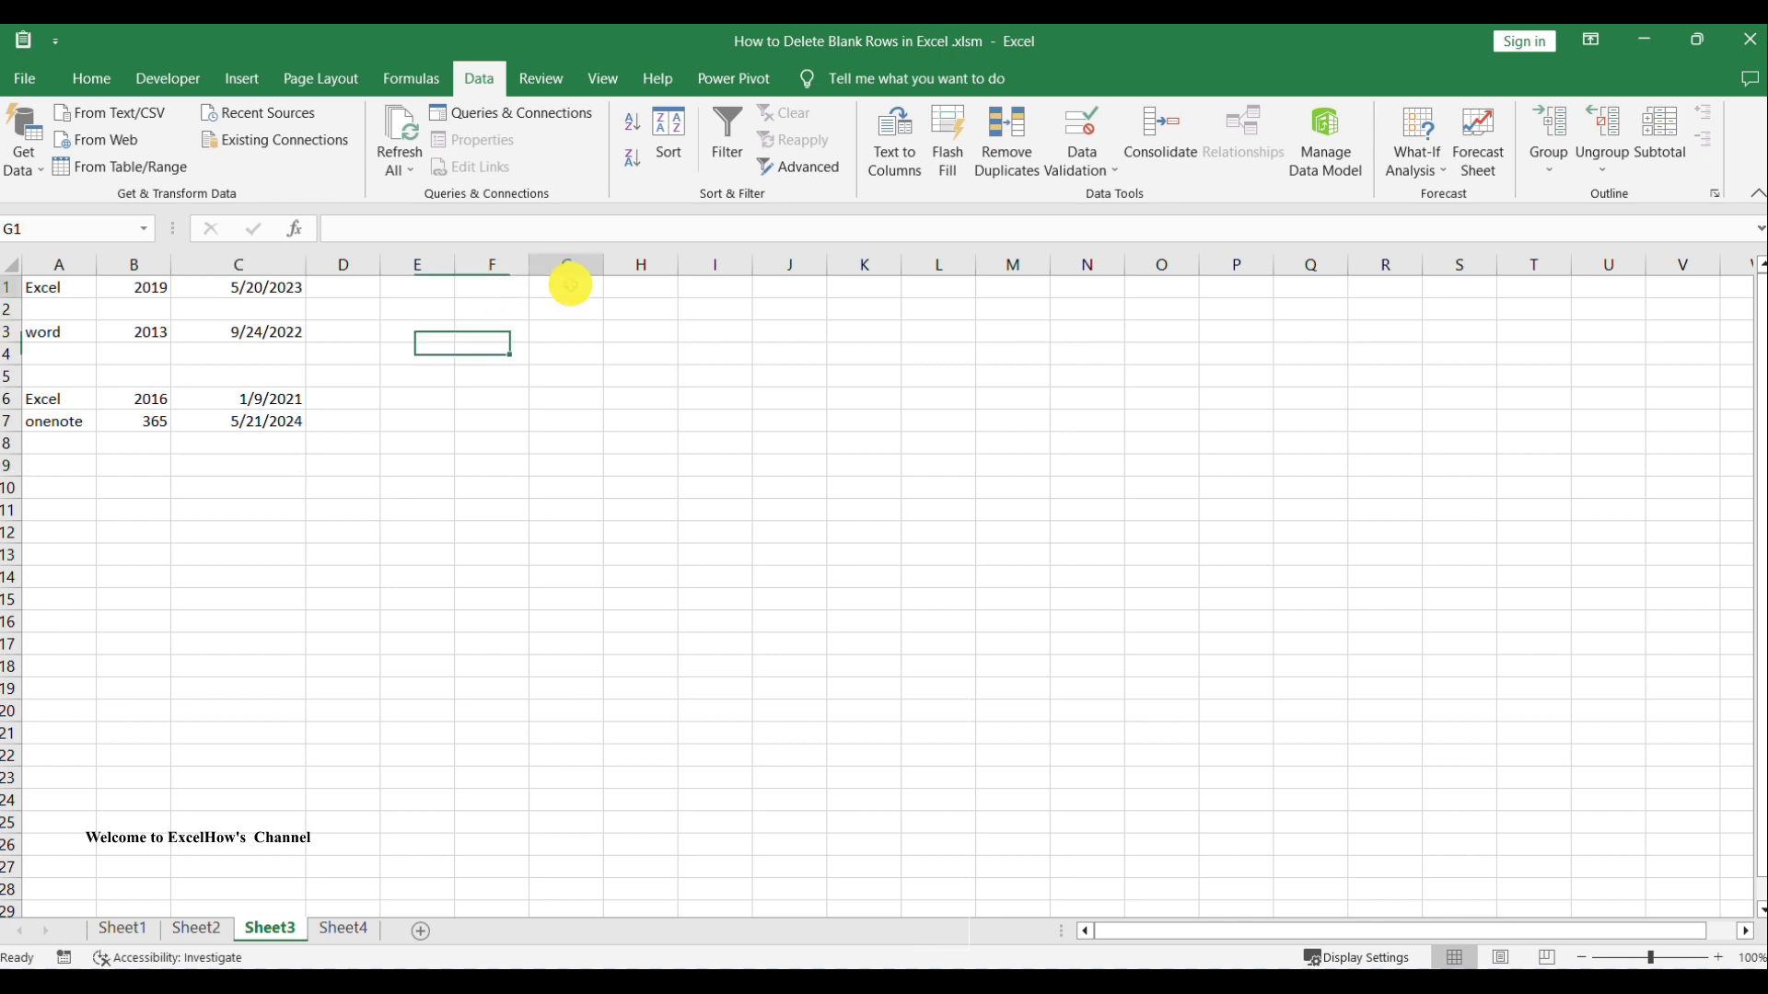
type("=a1")
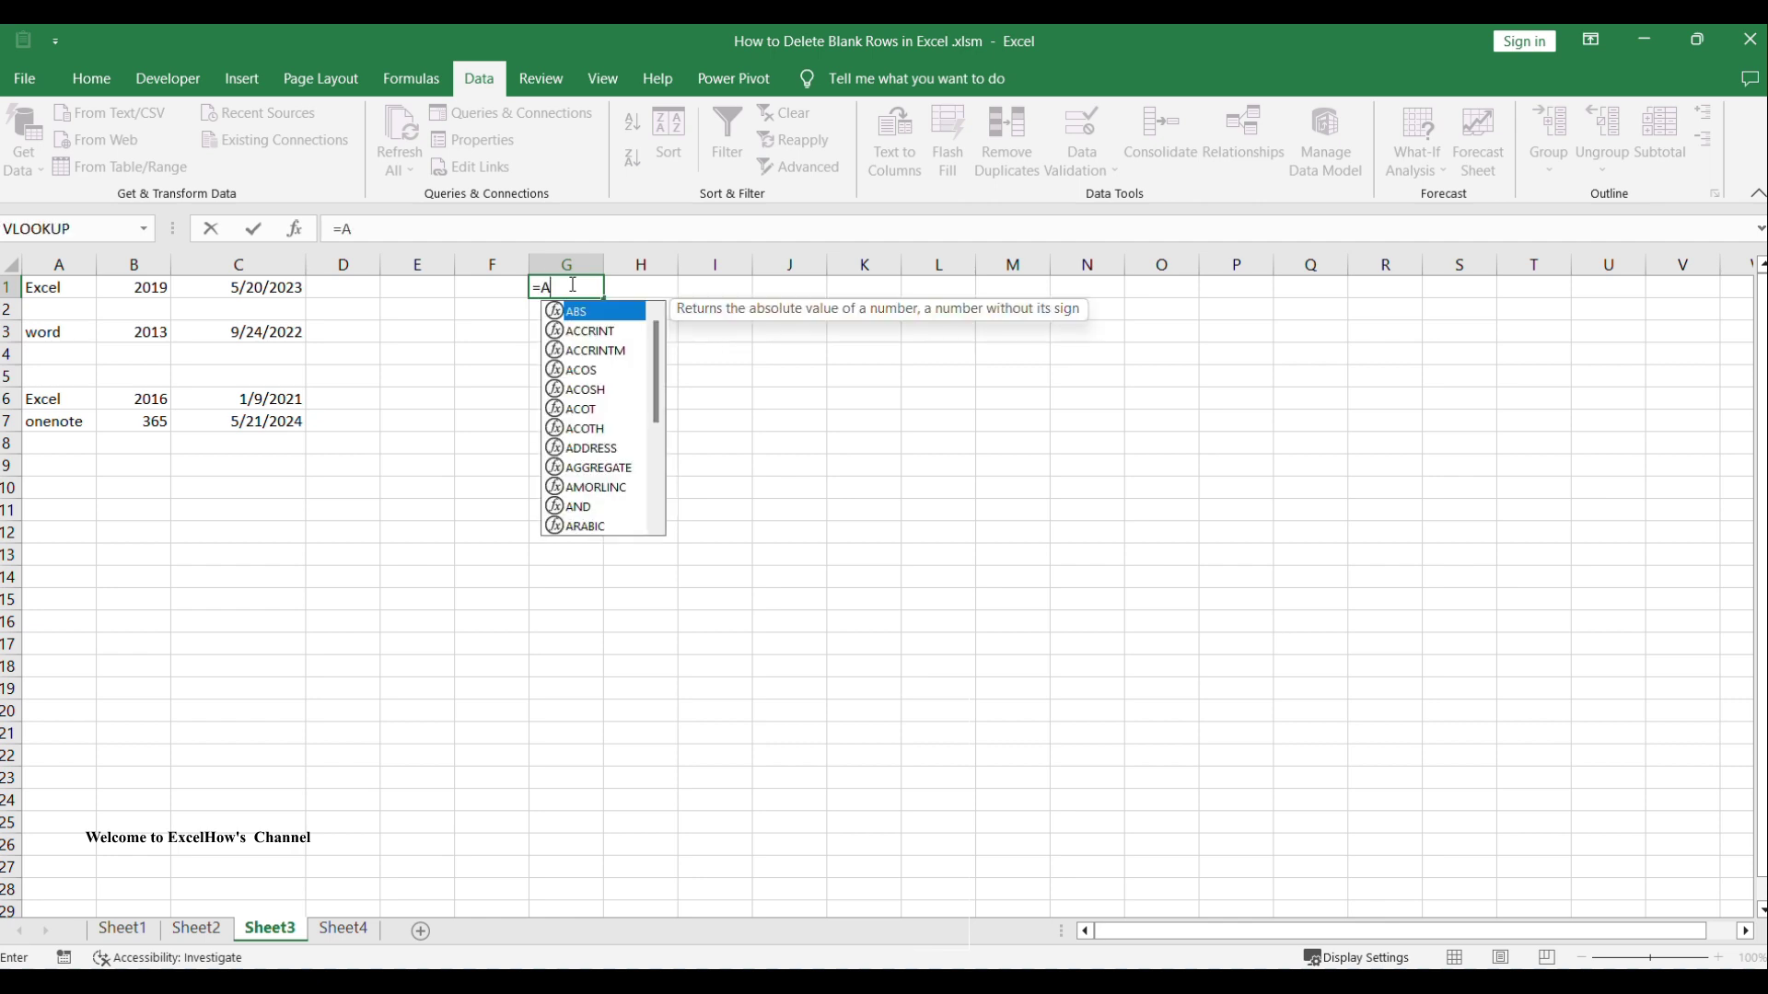
key("Return")
type("=")
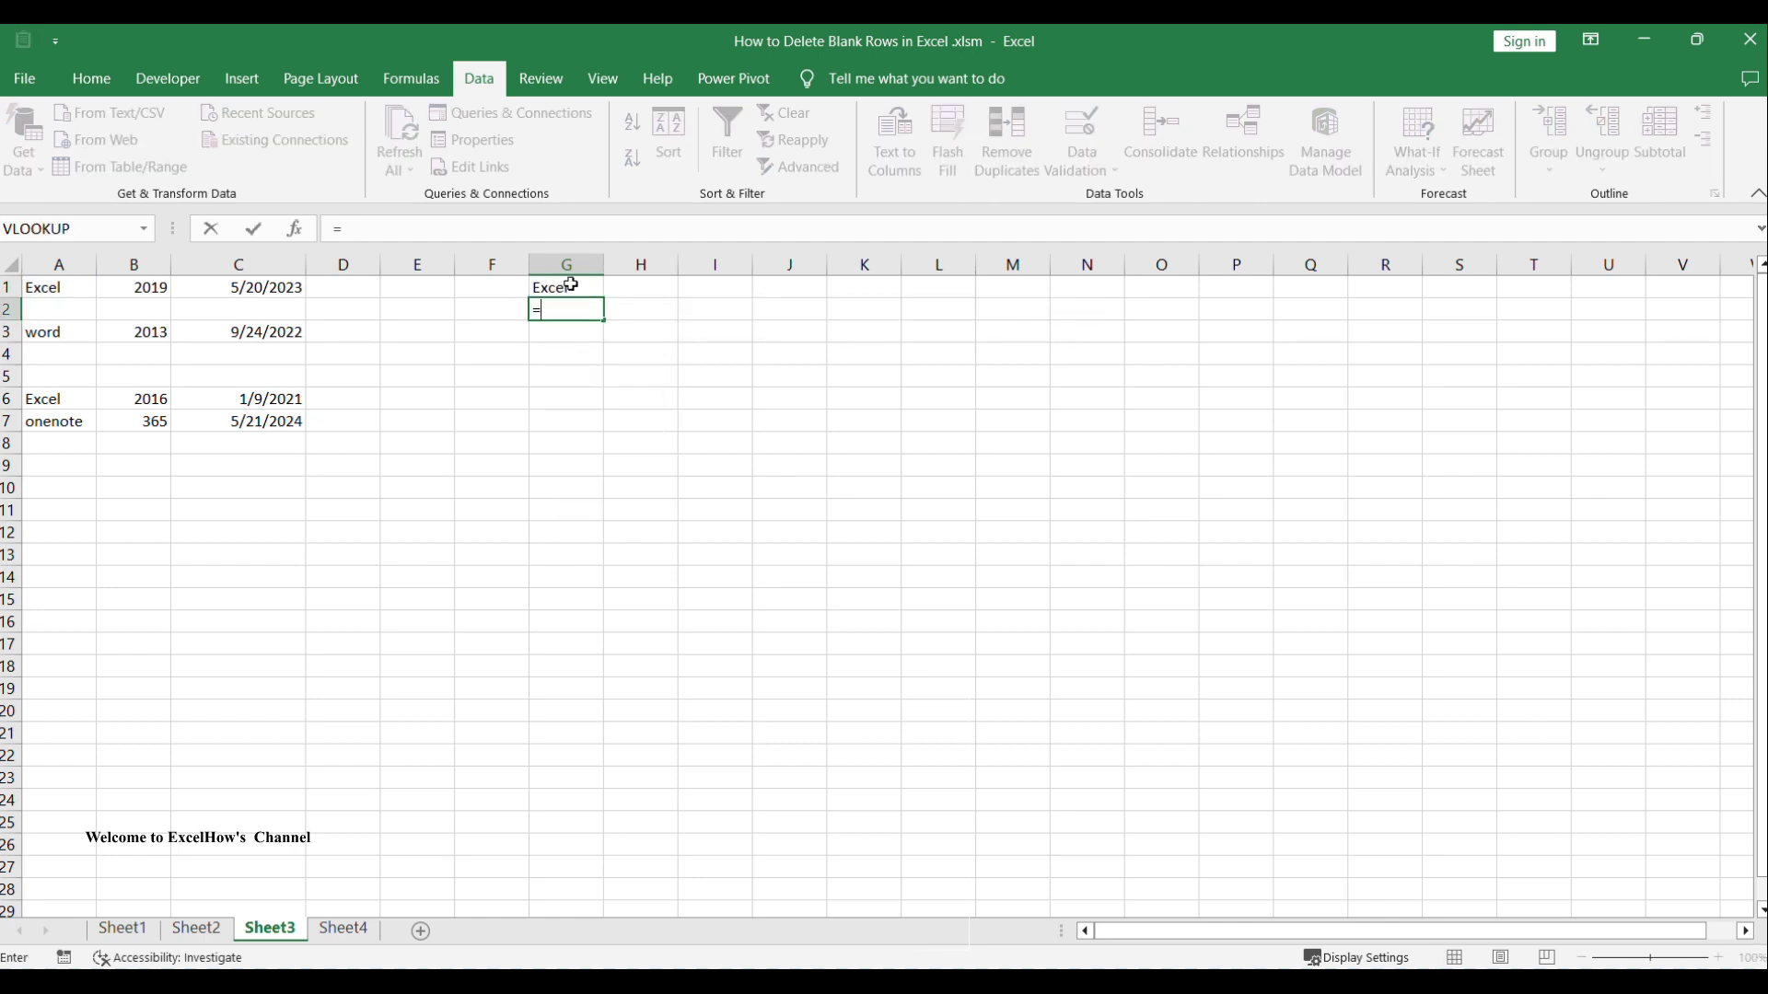
key("Return")
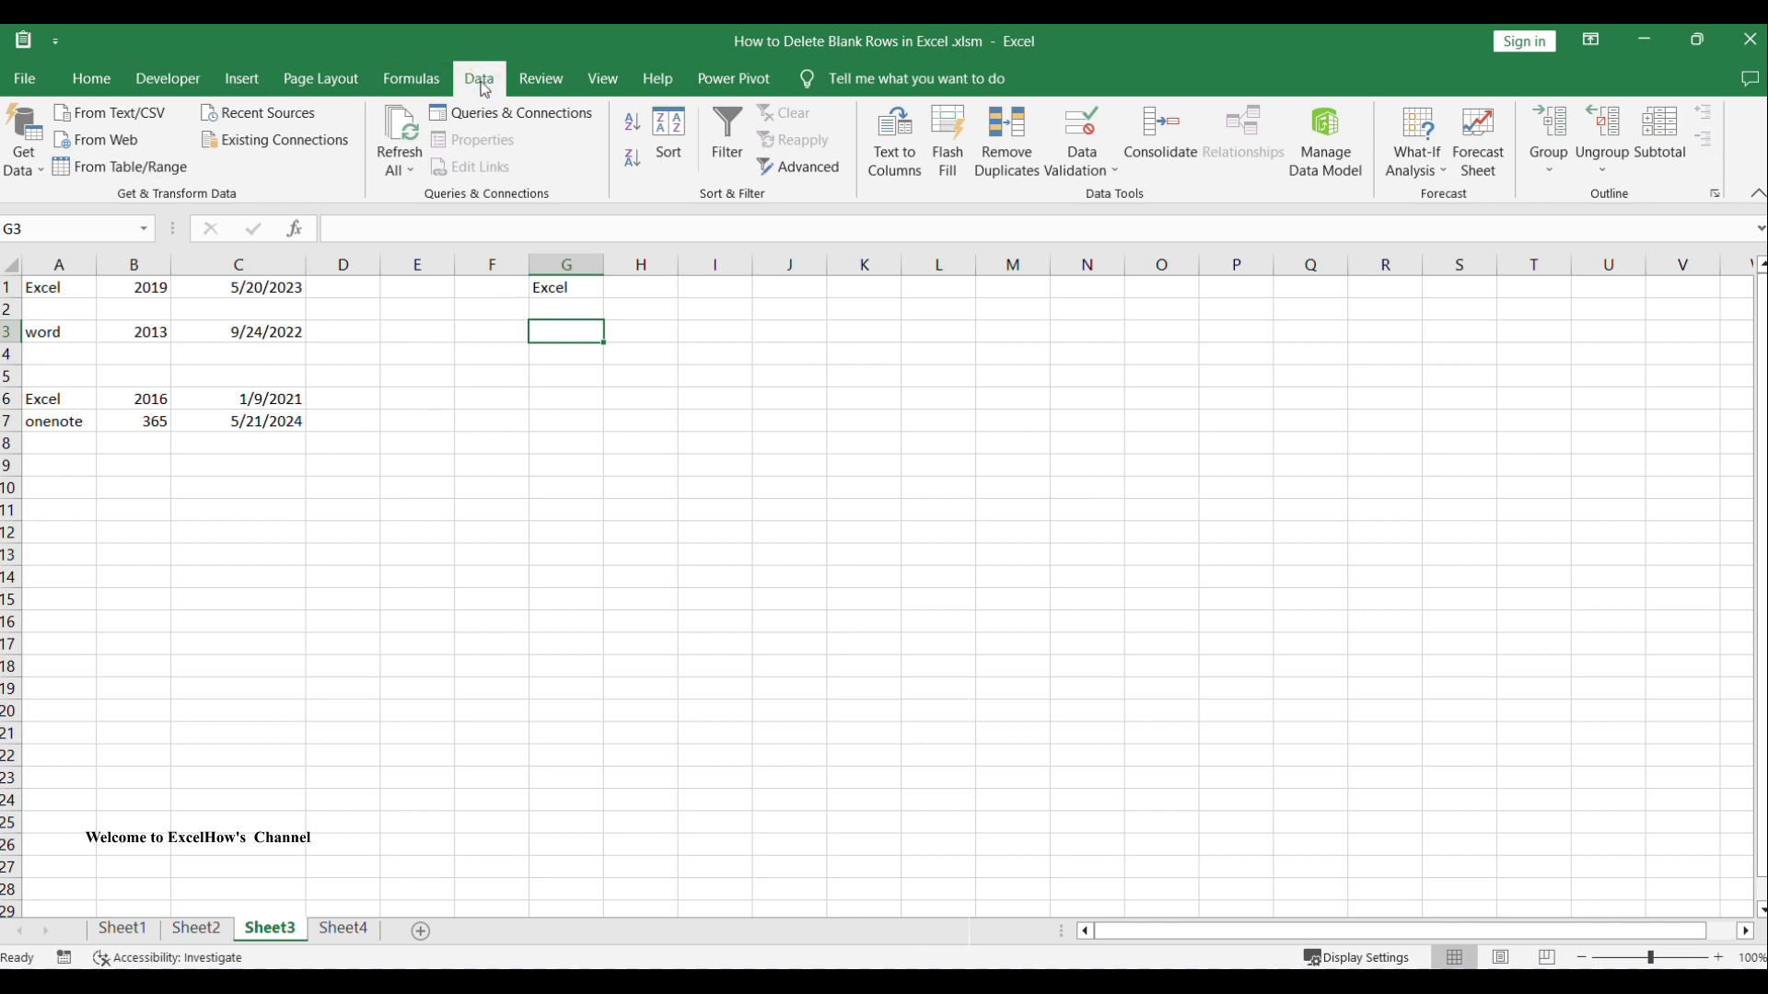
Start an Advanced Filter that copies to another location and set its list range to A1:C7.
left_click(795, 164)
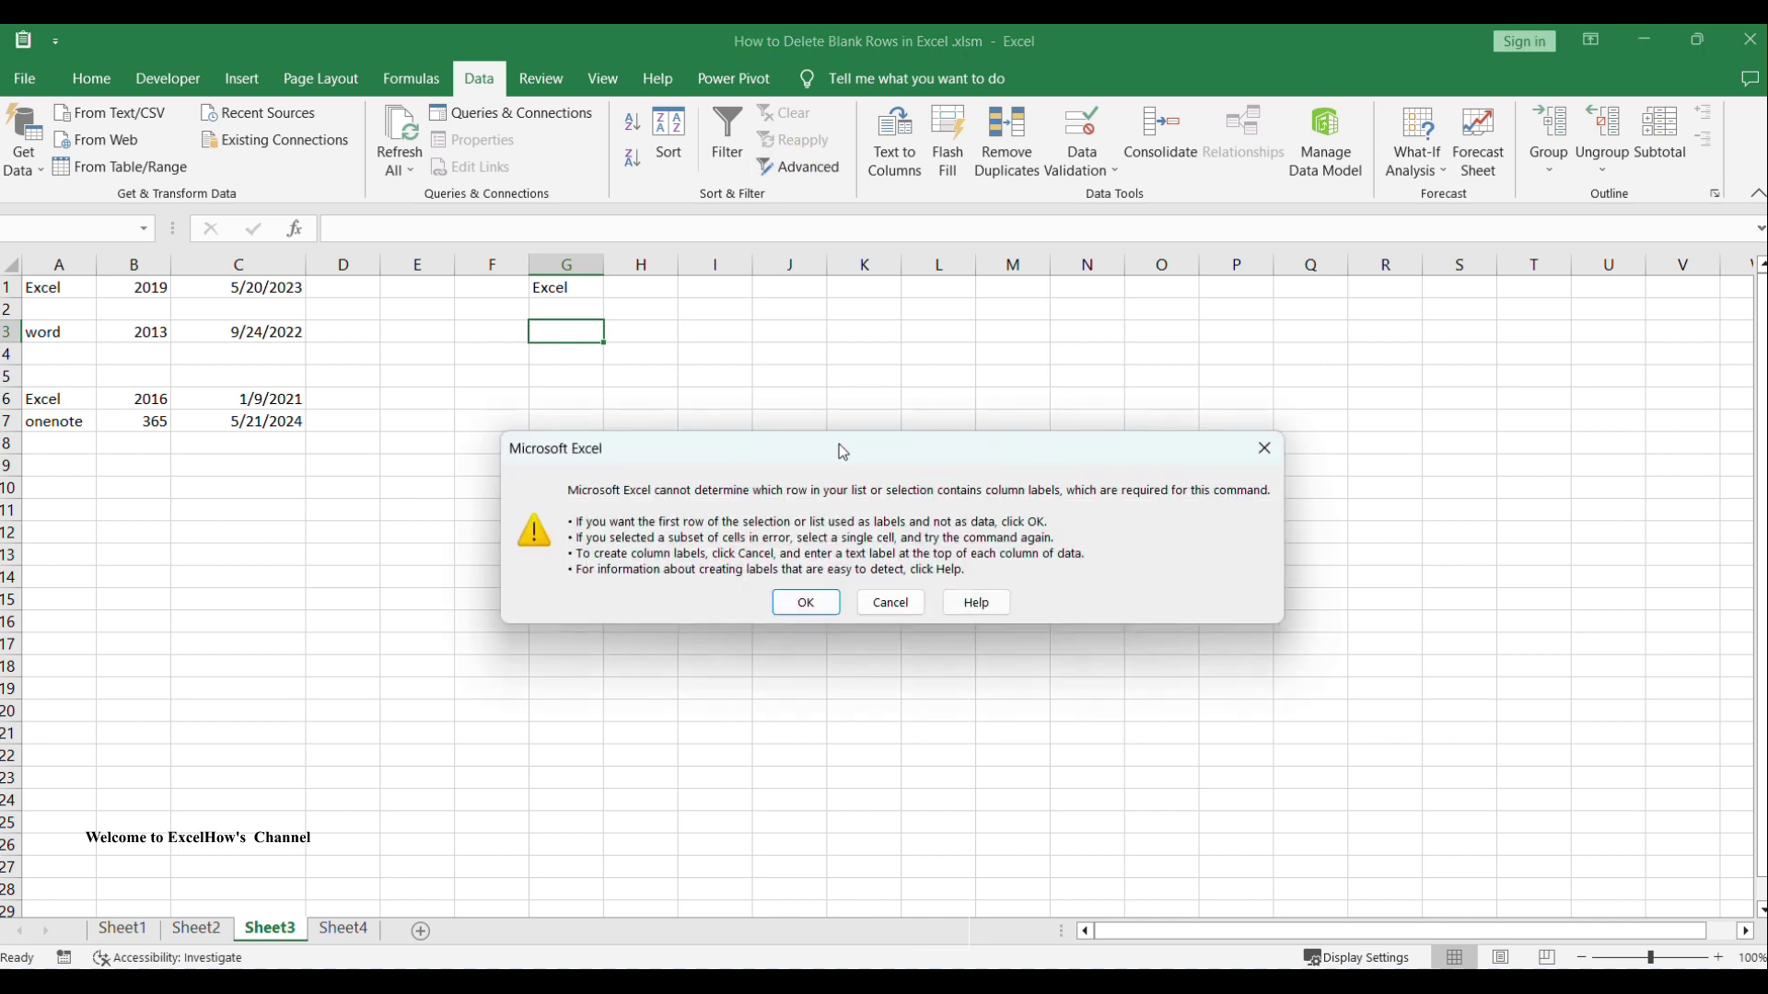
left_click(806, 602)
left_click_drag(622, 348, 558, 371)
left_click(489, 454)
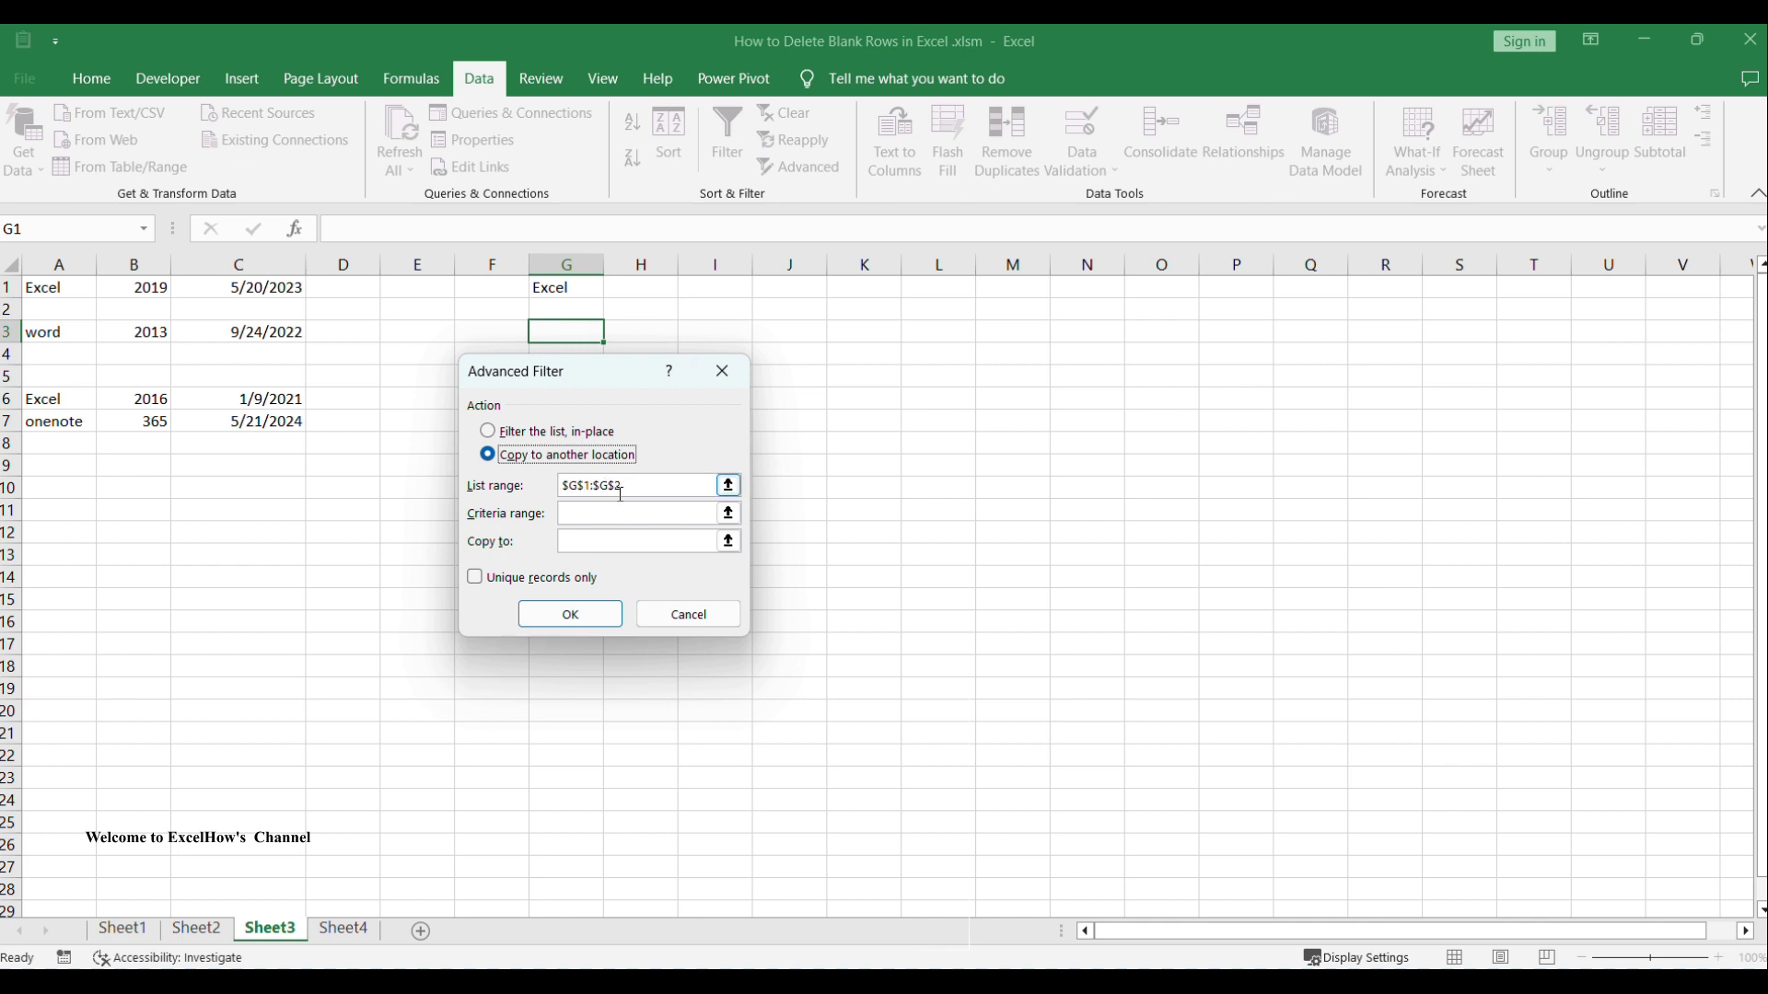
left_click(577, 513)
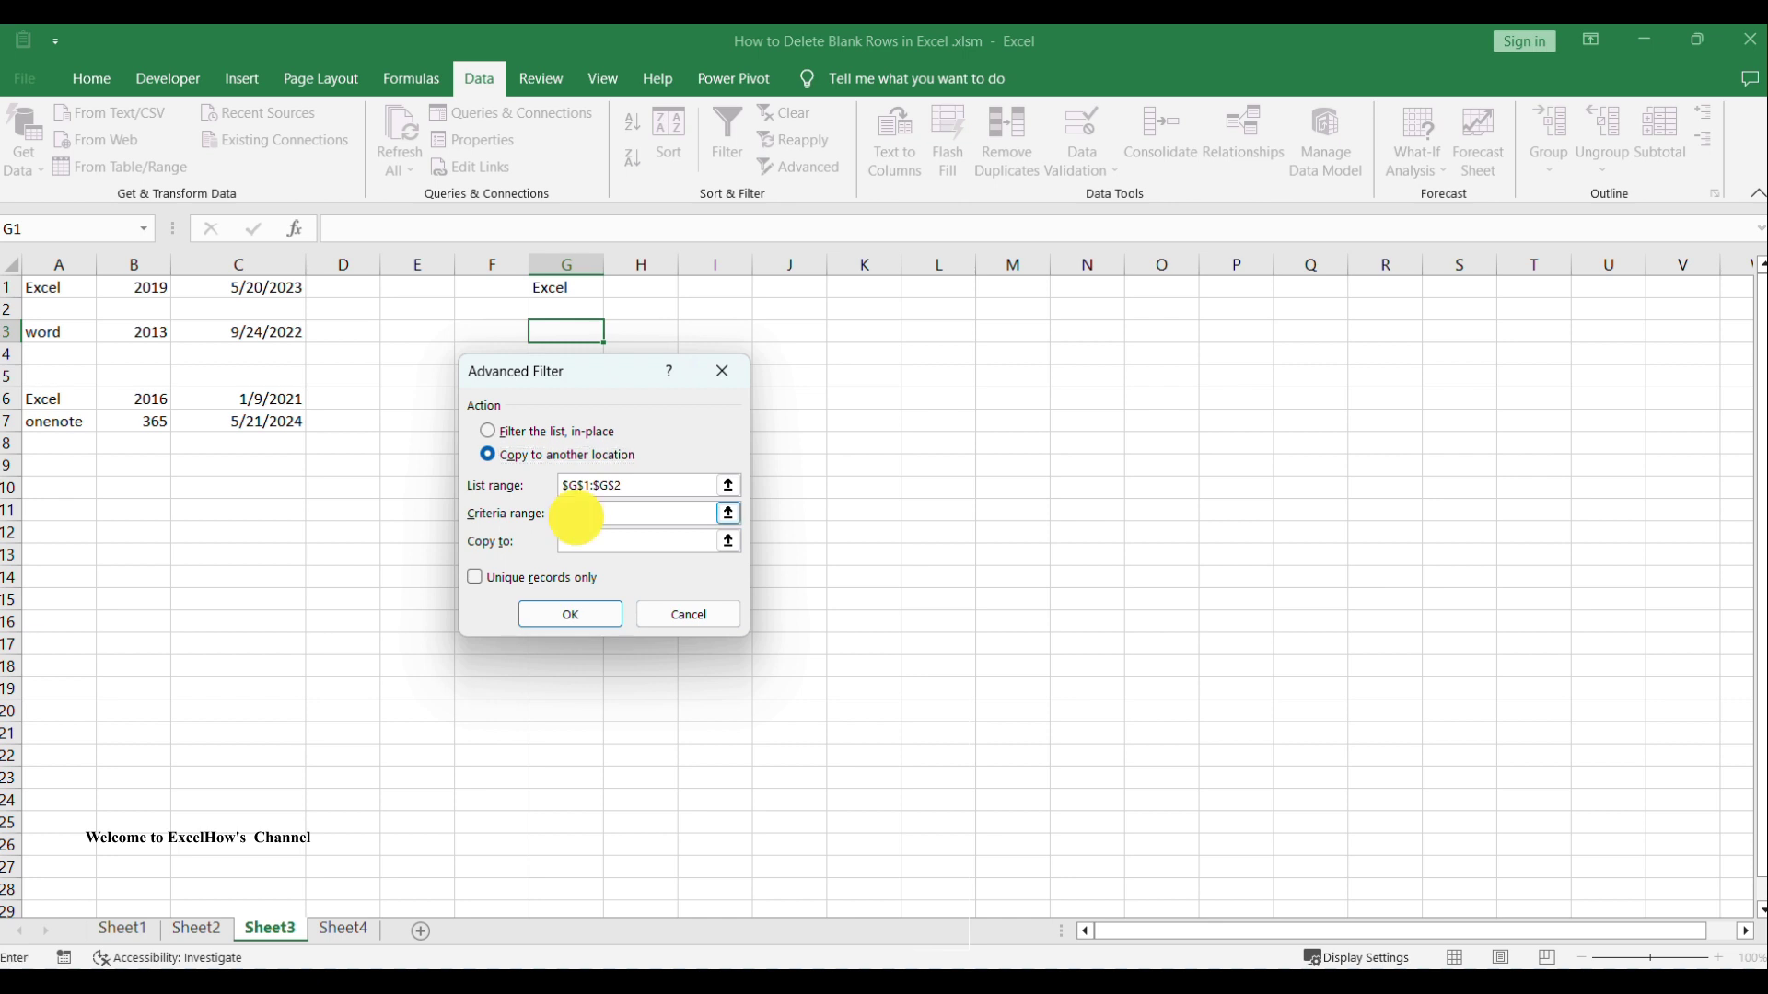
left_click(729, 485)
mouse_move(50, 292)
left_mouse_down()
mouse_move(111, 343)
mouse_move(285, 423)
left_mouse_up()
left_click(737, 403)
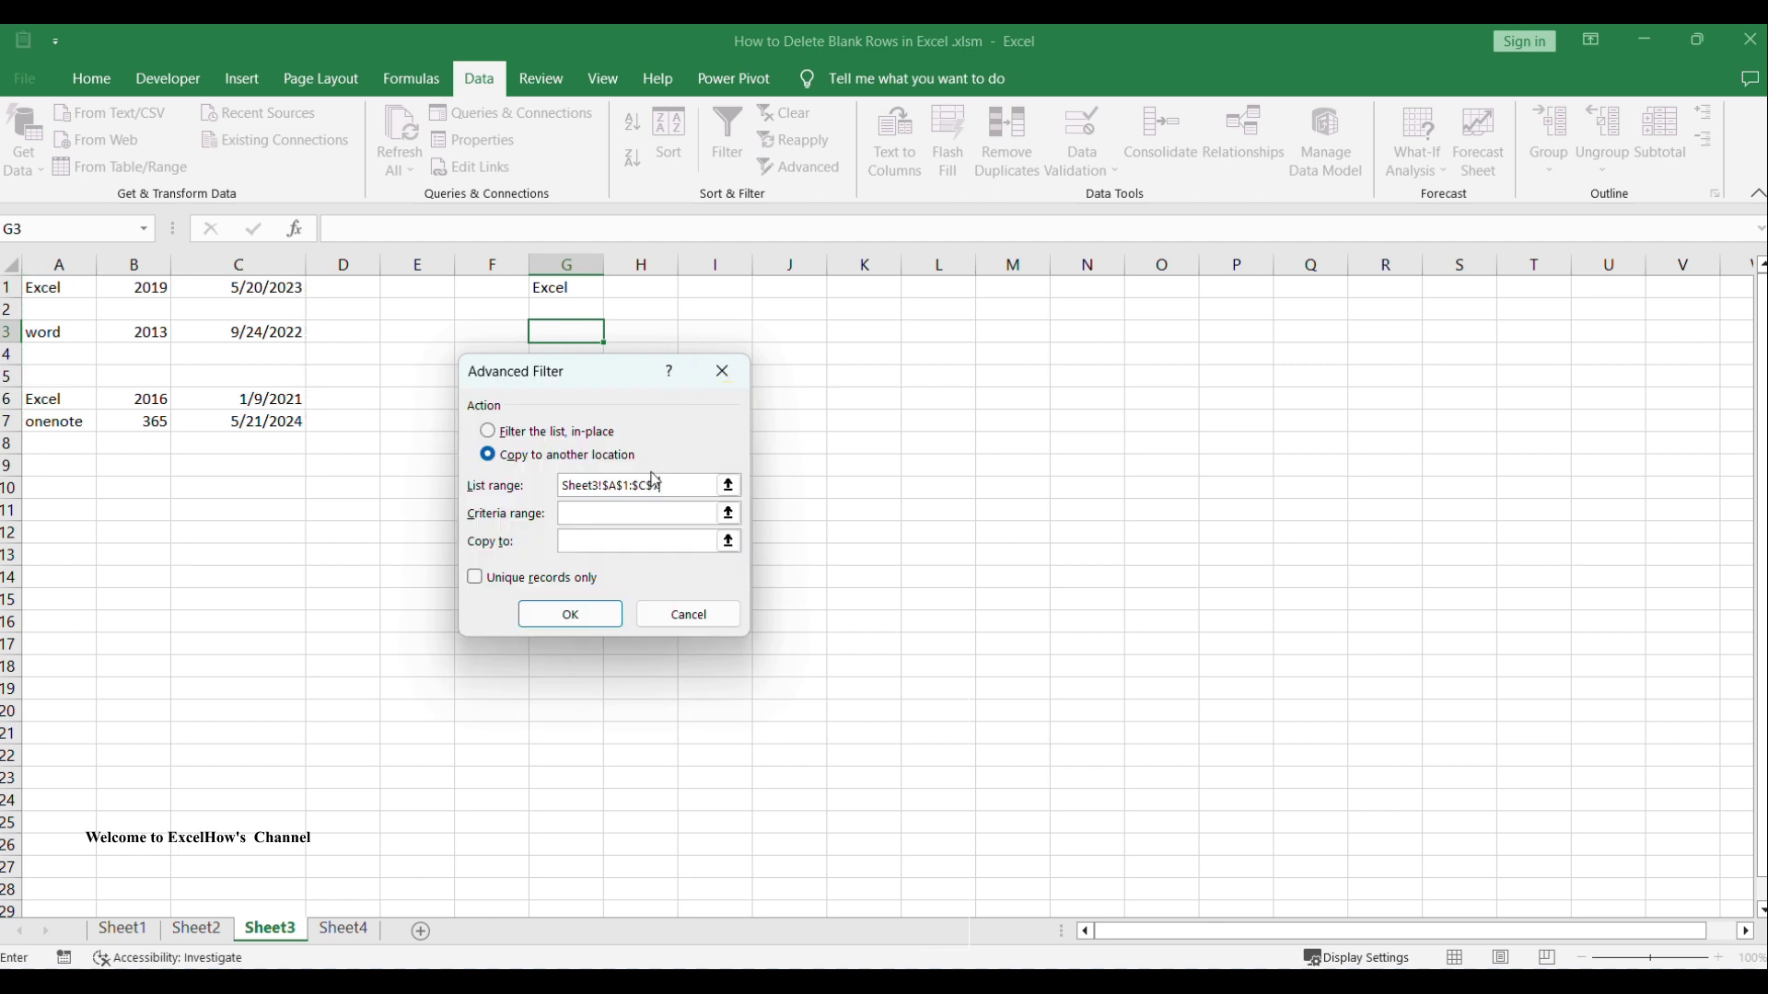
Set the criteria range to G1:G2 and the copy destination to J1, and run the Advanced Filter.
left_click(727, 512)
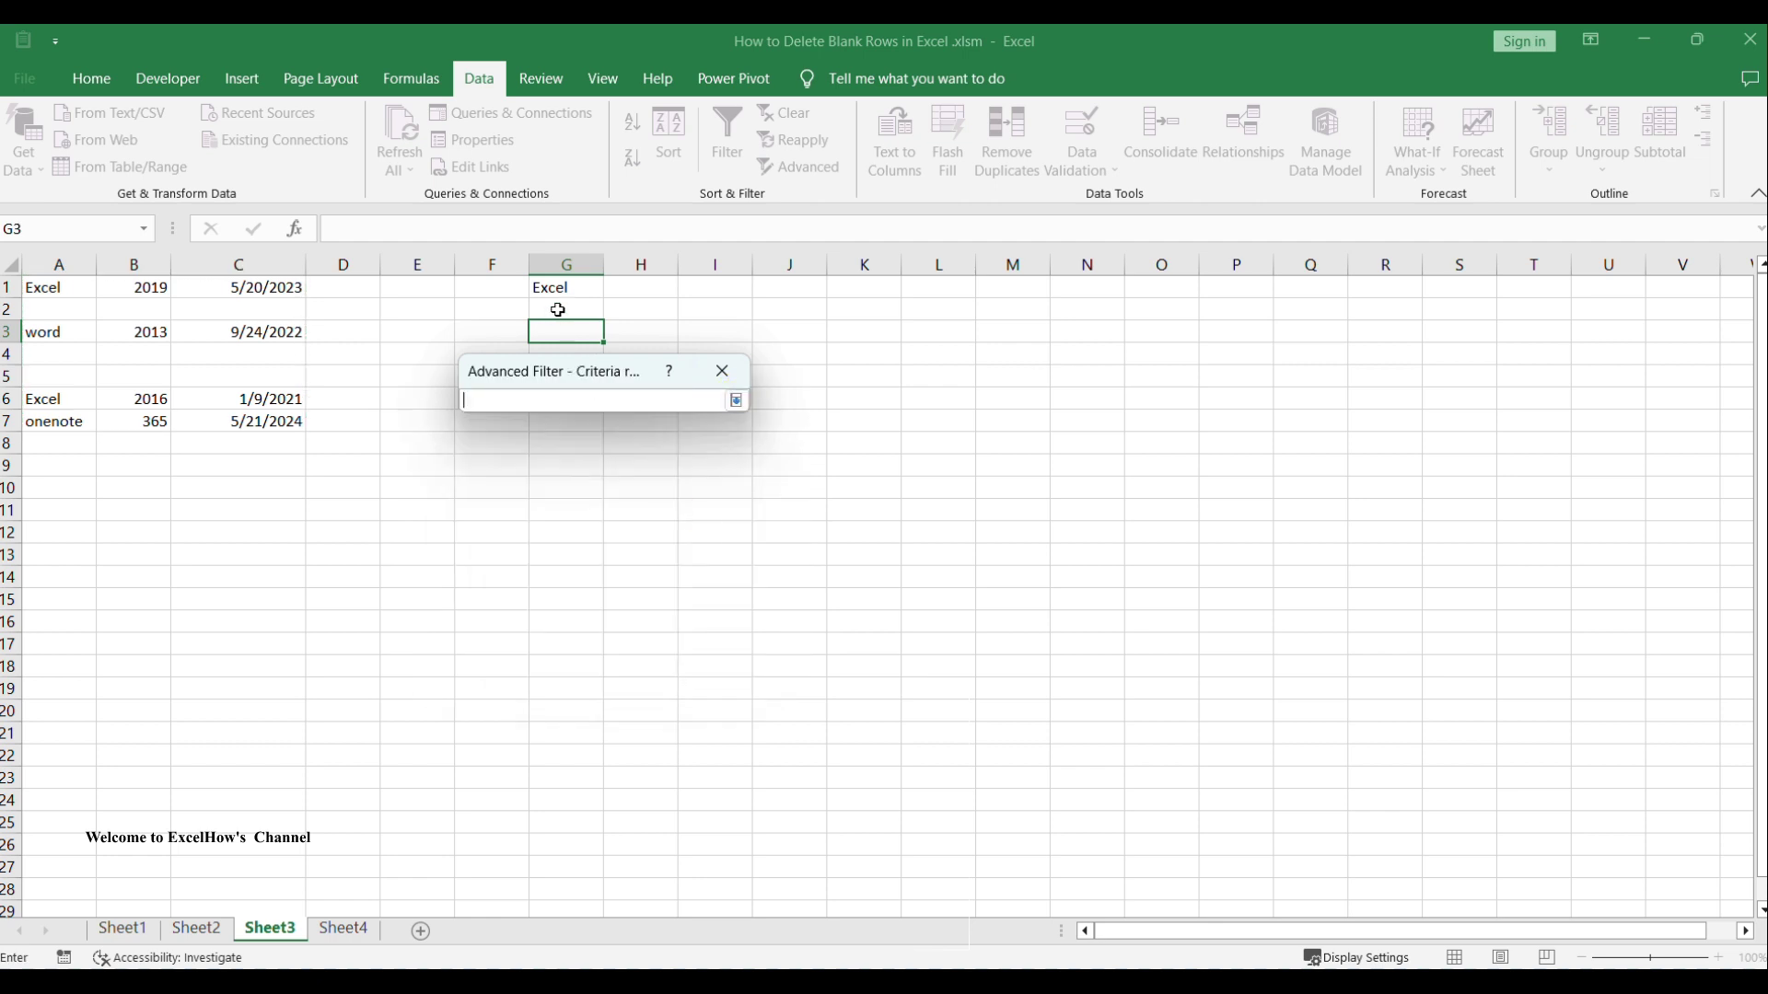
left_click_drag(556, 291, 573, 315)
left_click(737, 402)
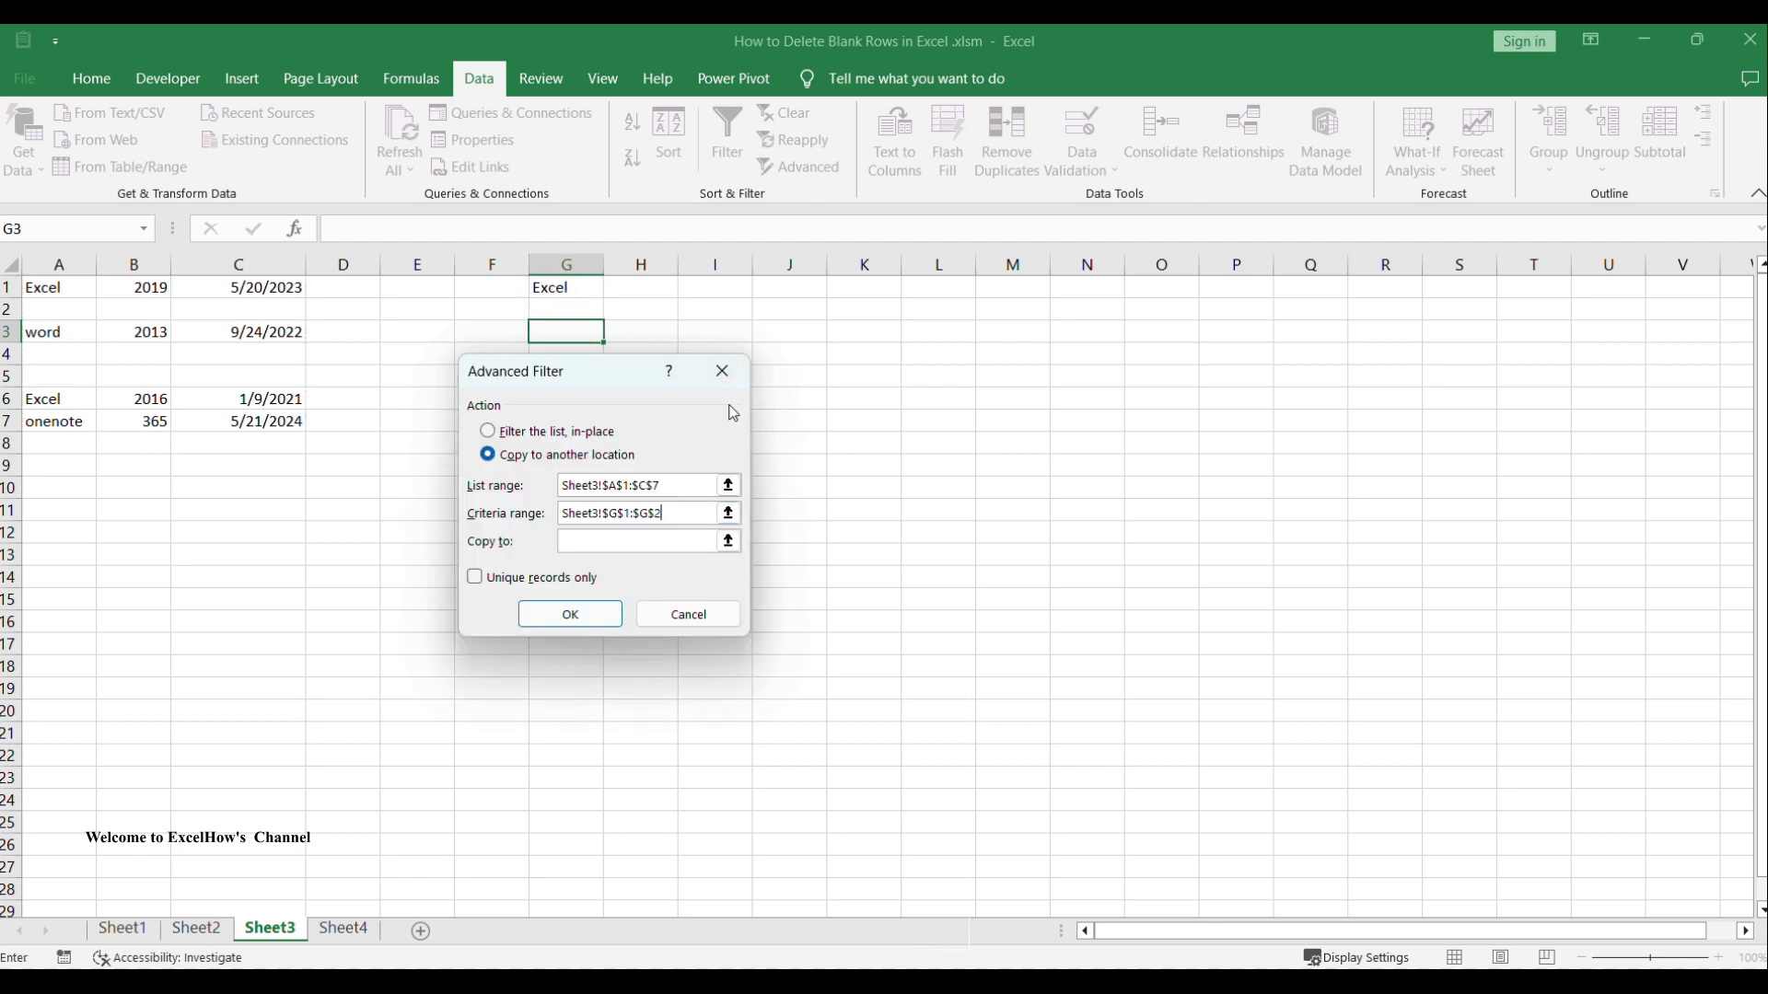
left_click(727, 541)
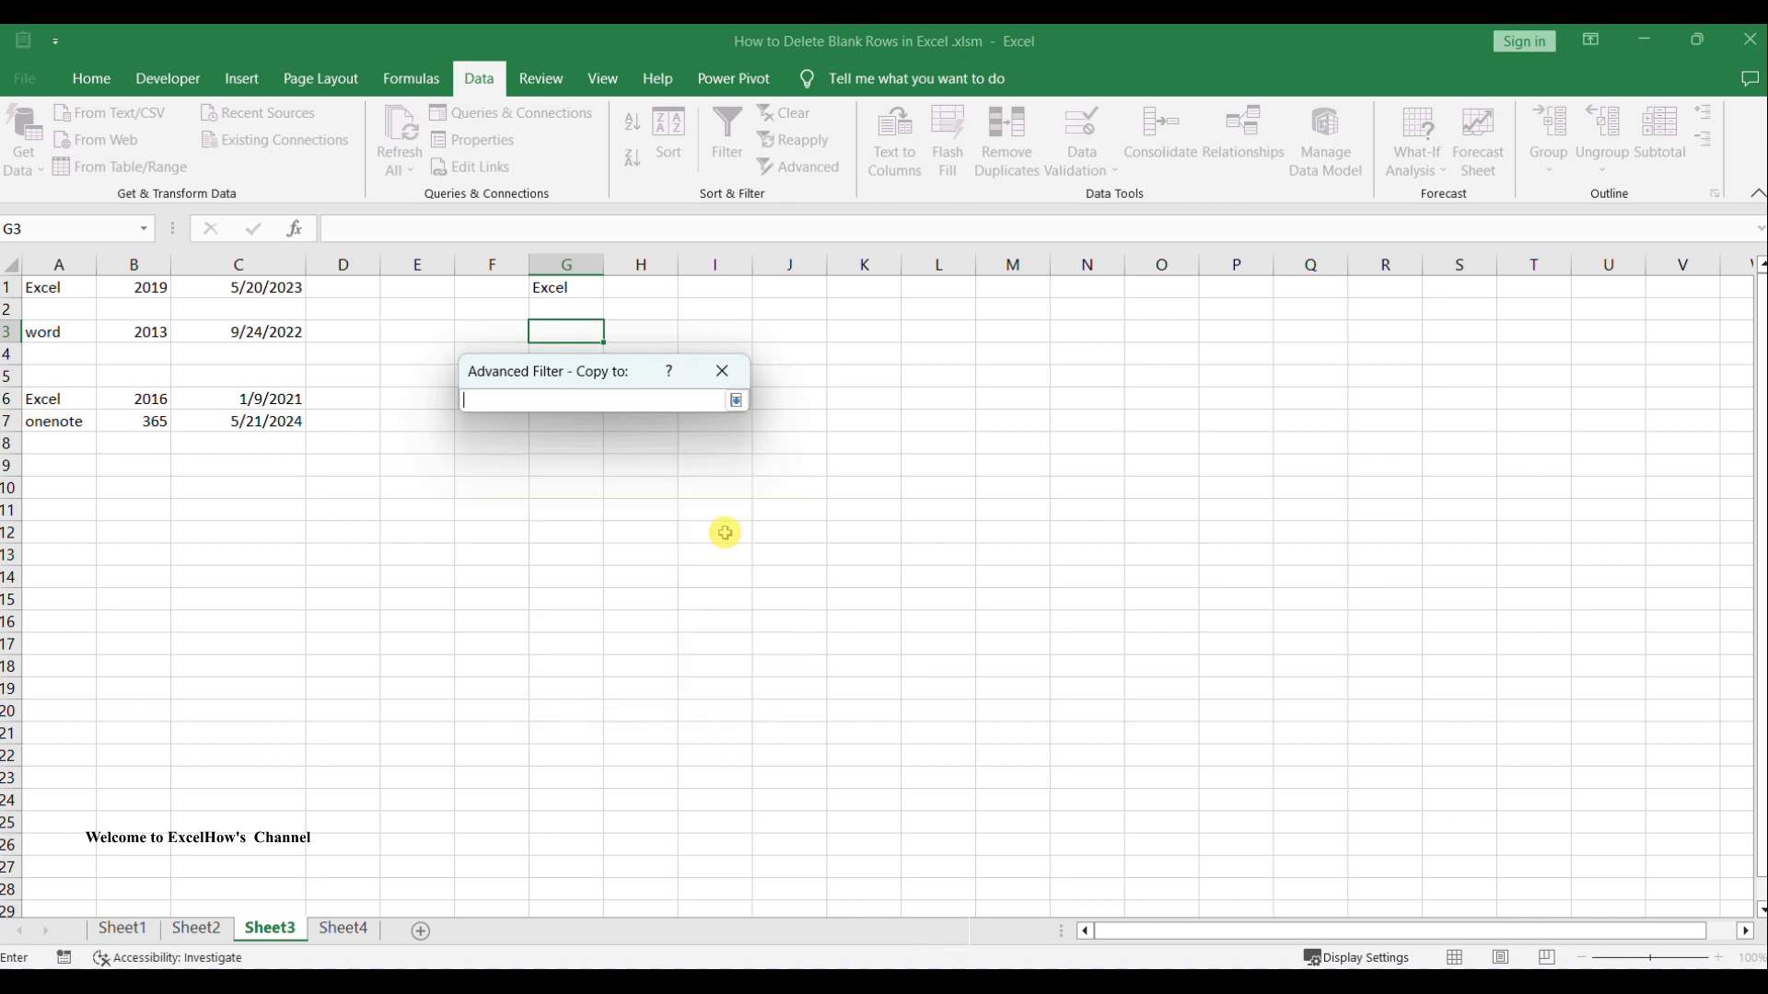
left_click(760, 298)
left_click(737, 401)
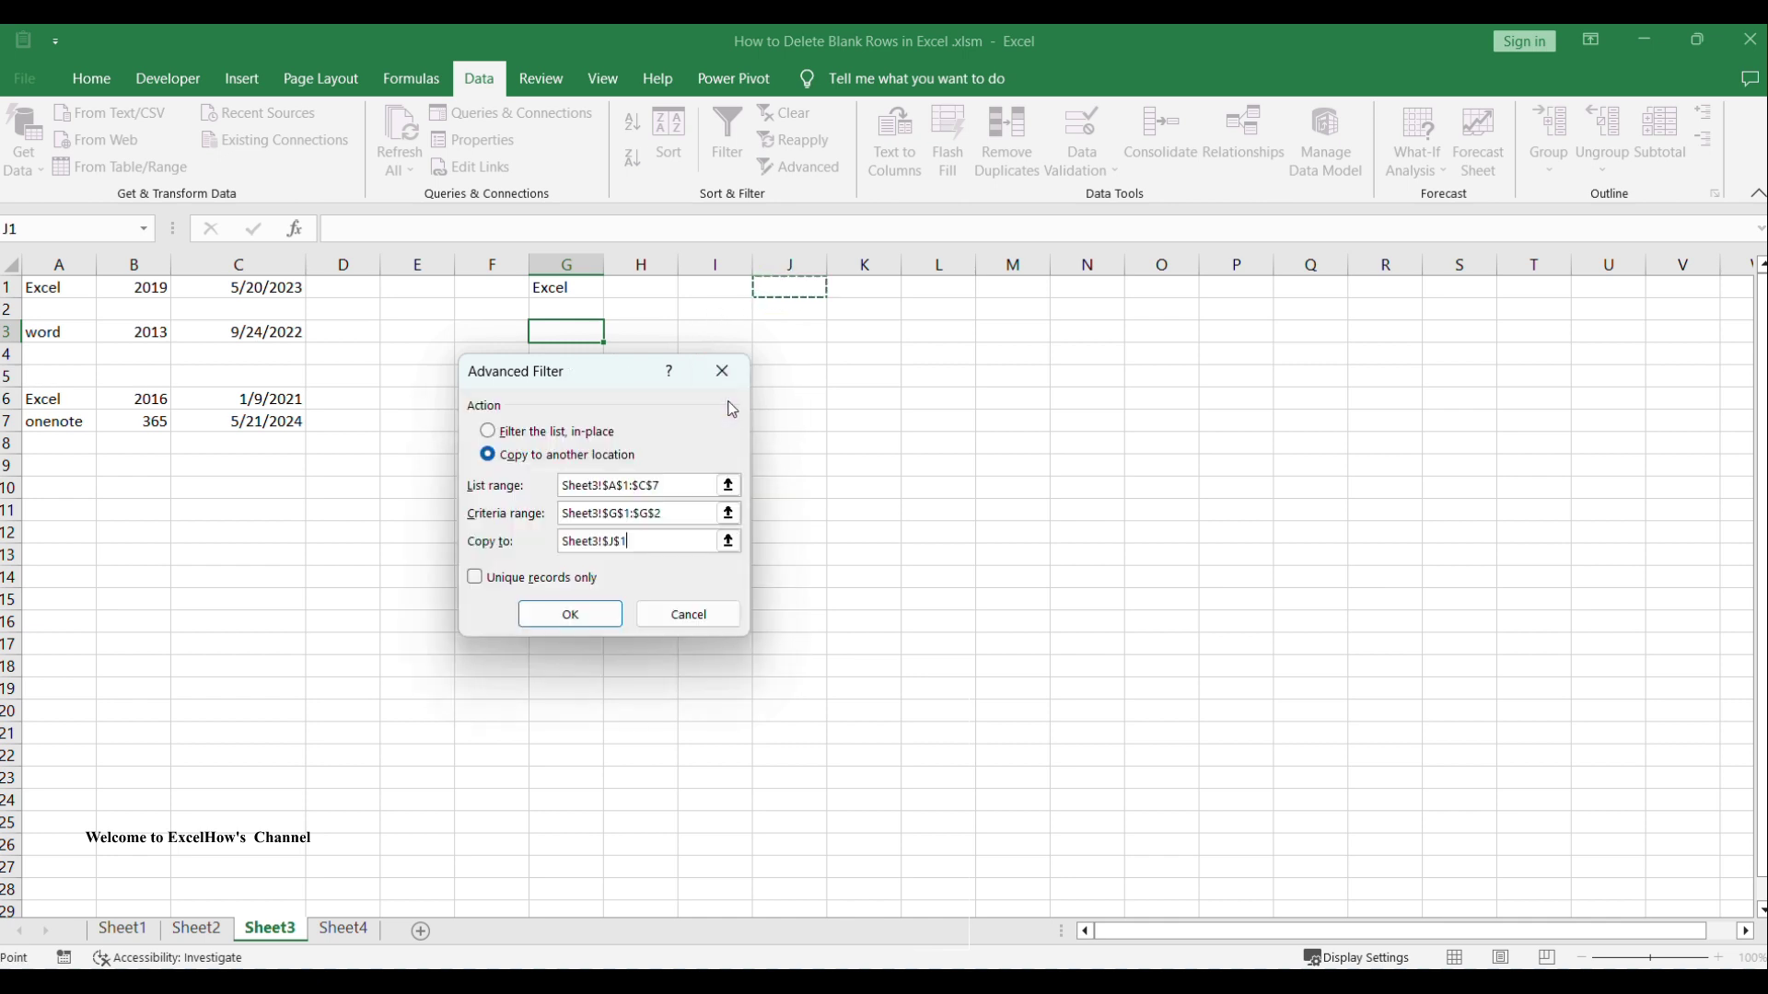
left_click(563, 615)
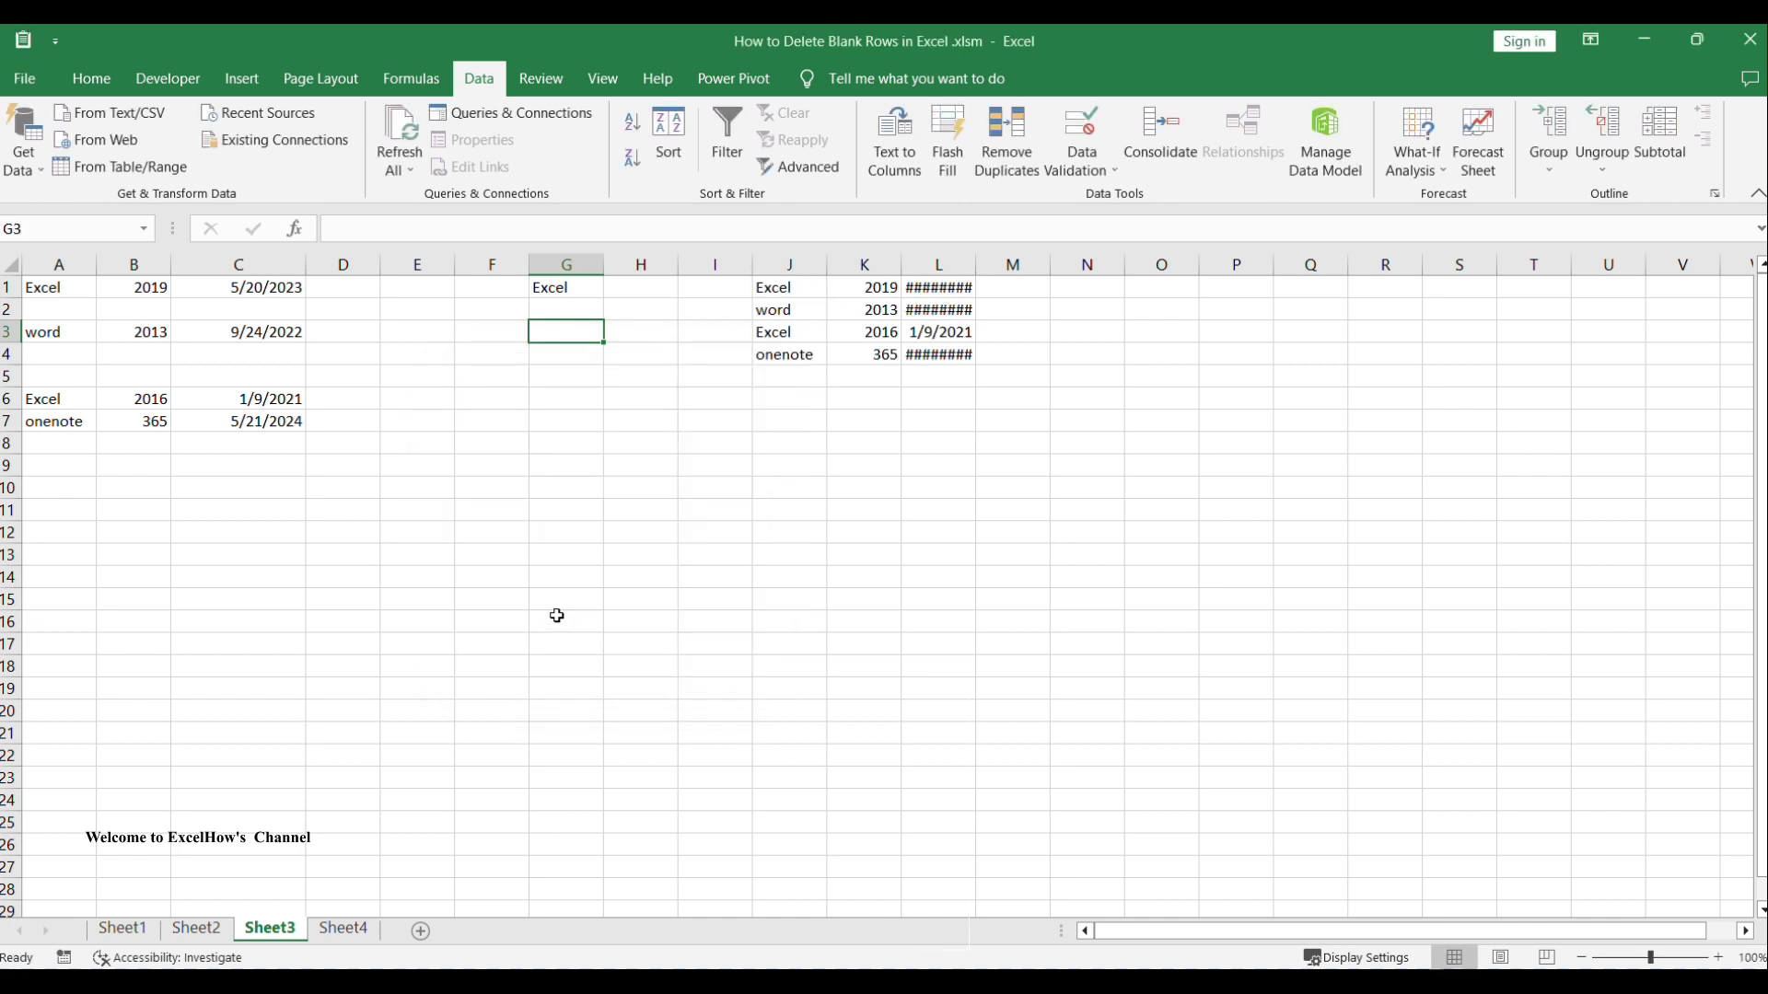
Widen column L to fit the dates in the copied data.
left_click_drag(776, 287, 925, 350)
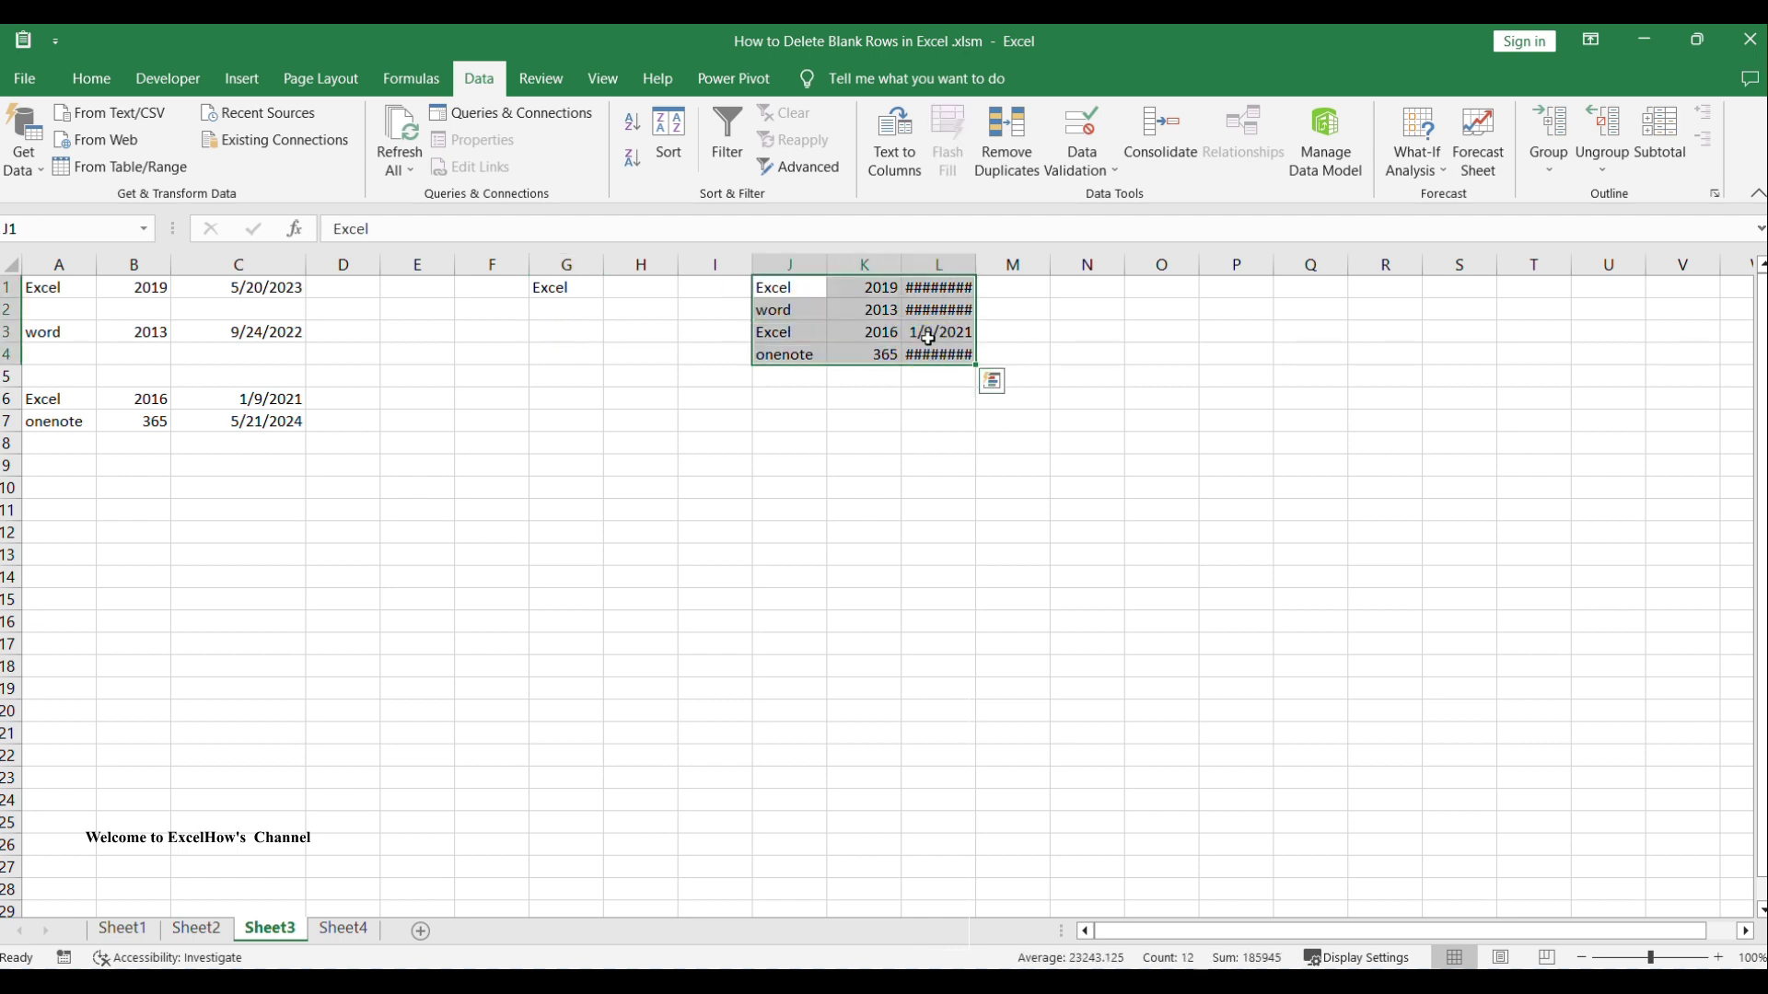
left_click_drag(966, 258, 1017, 267)
left_click(1114, 401)
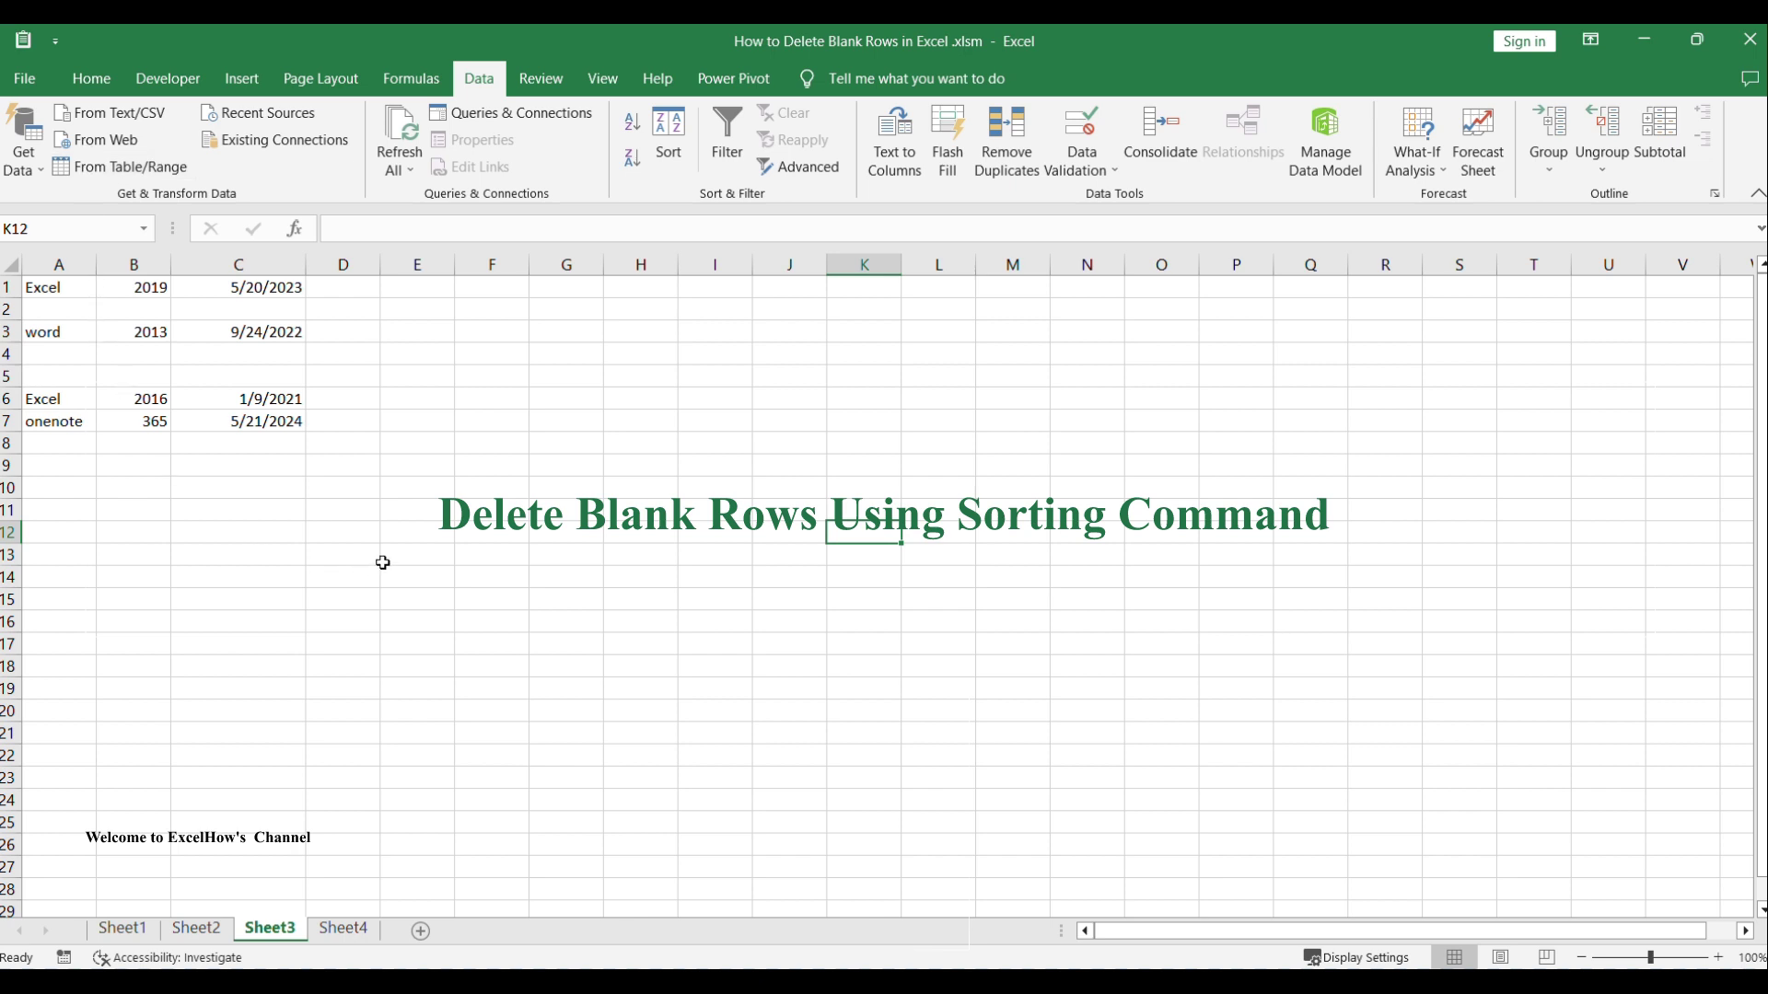
Sort the range A1:C7 on Sheet3 in ascending order to move the blank rows below the data.
left_click(502, 507)
left_click_drag(42, 290, 287, 415)
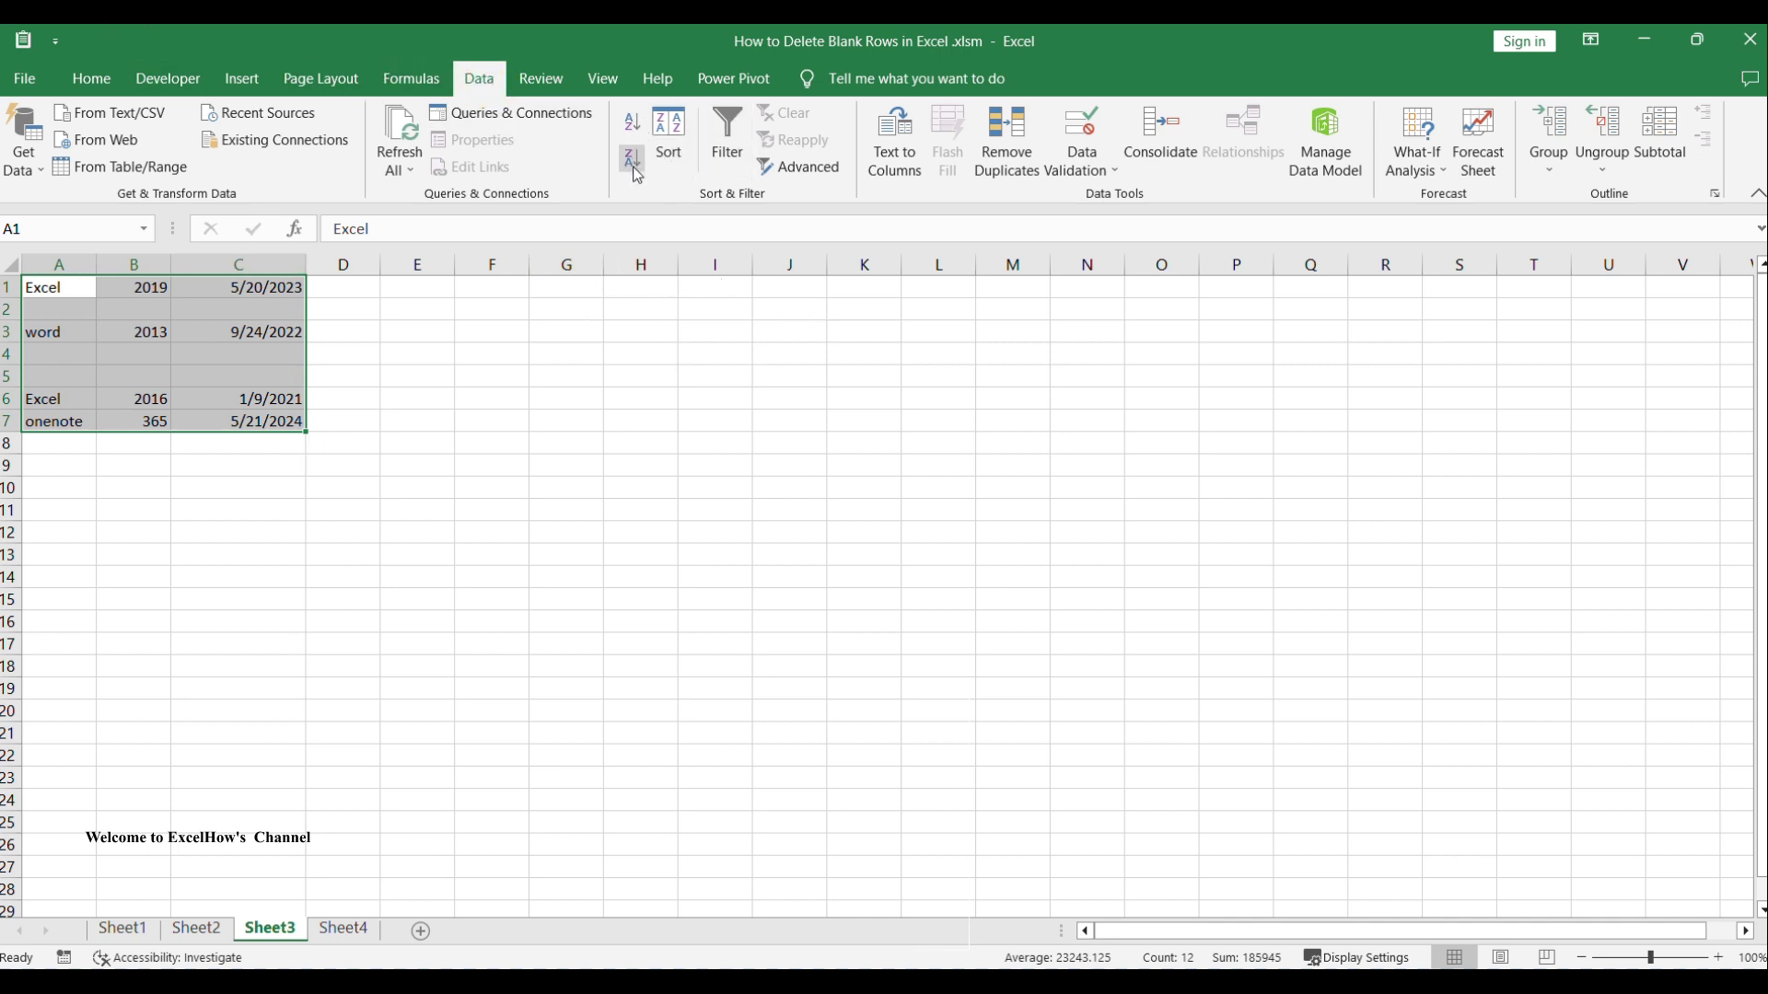
left_click(631, 122)
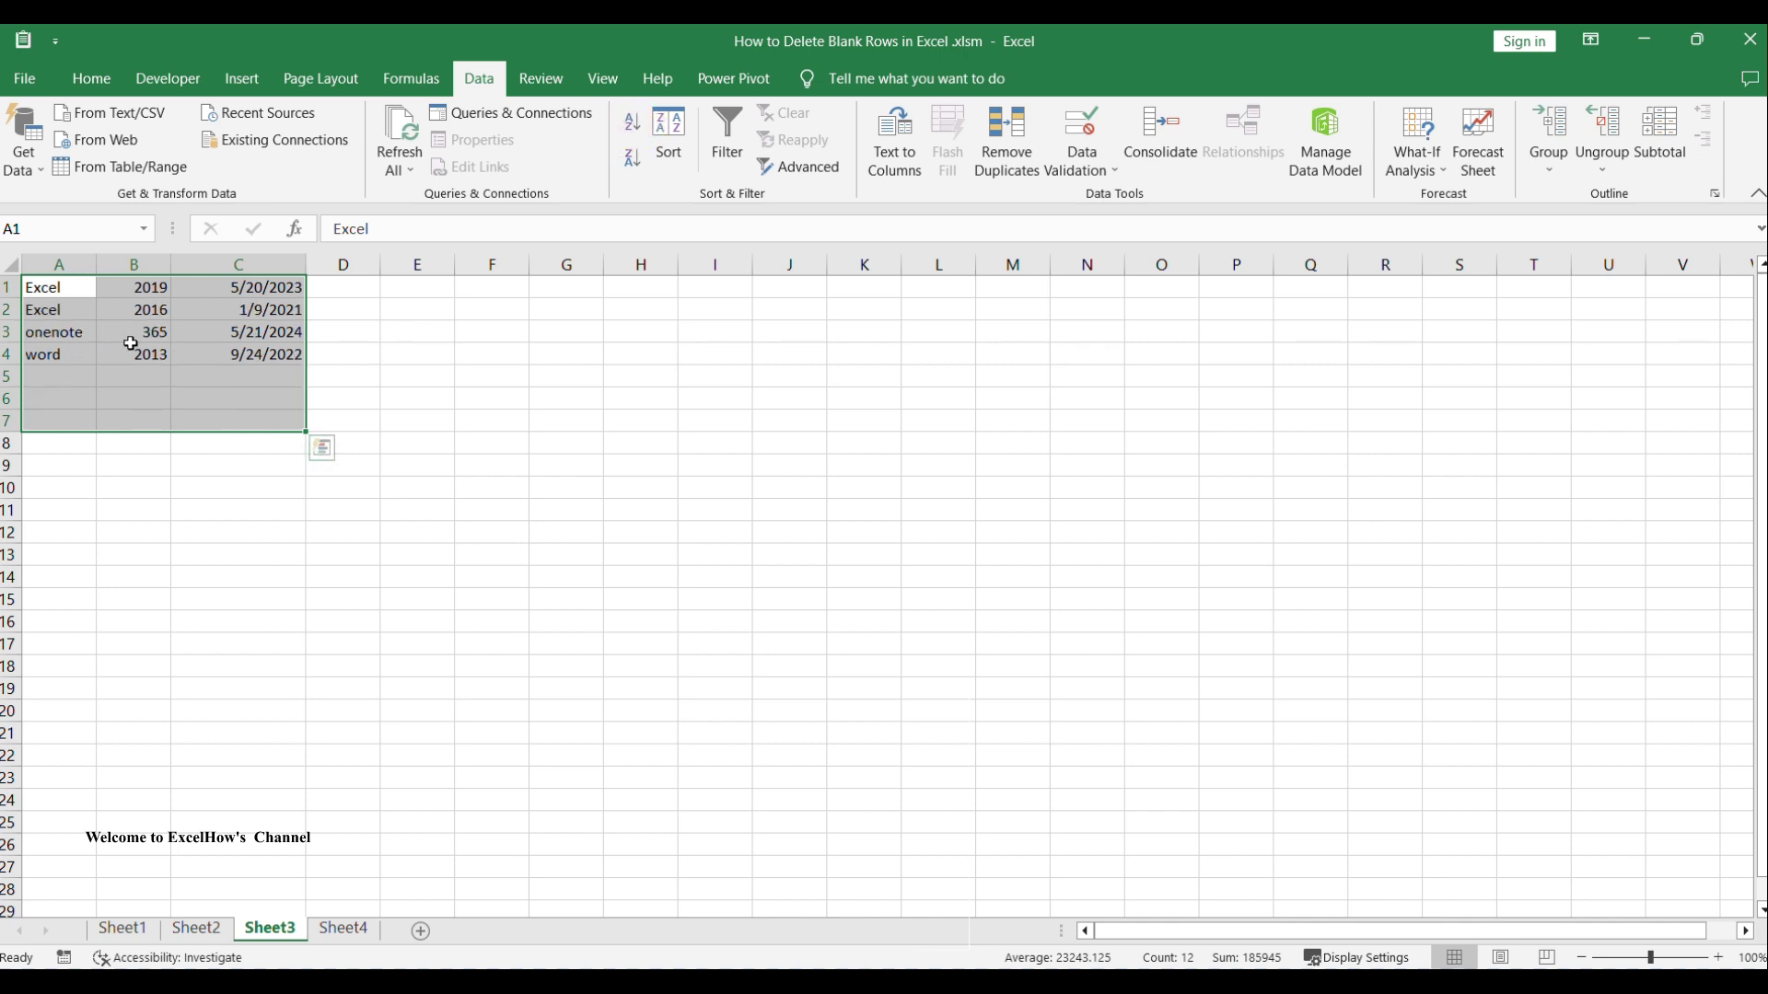
Delete the blank rows 5 to 7 below the sorted data.
left_click(61, 378)
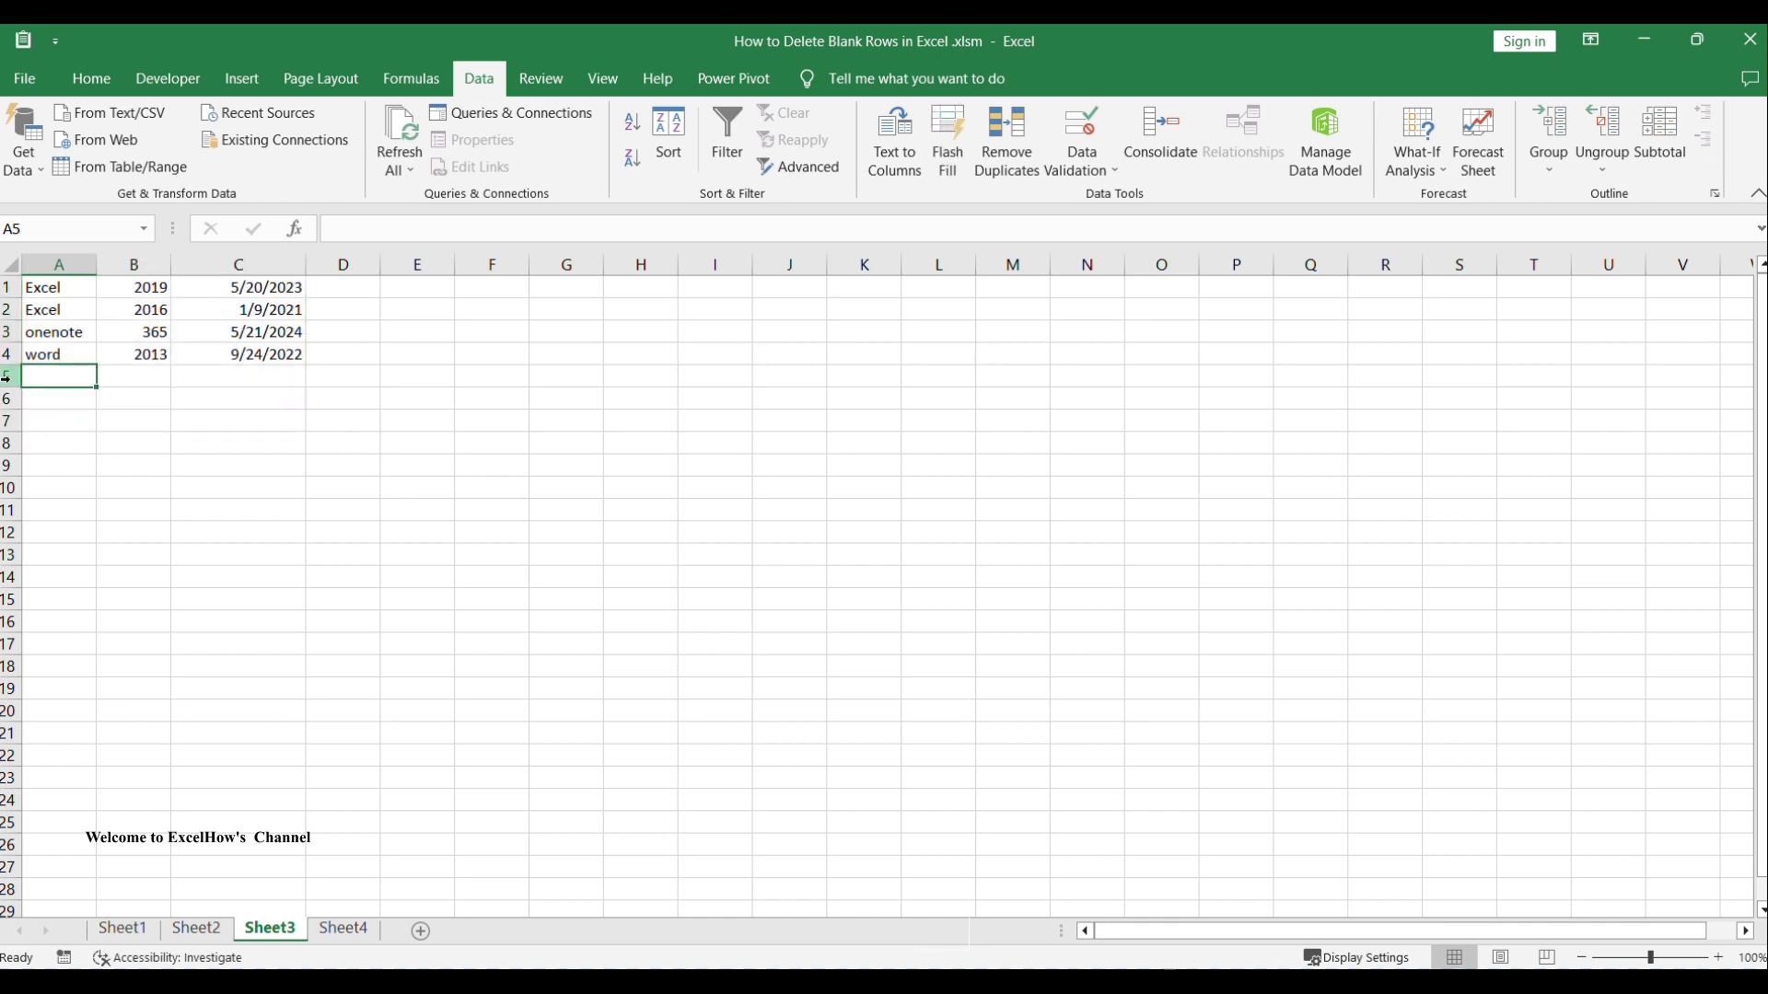
left_click_drag(11, 375, 11, 422)
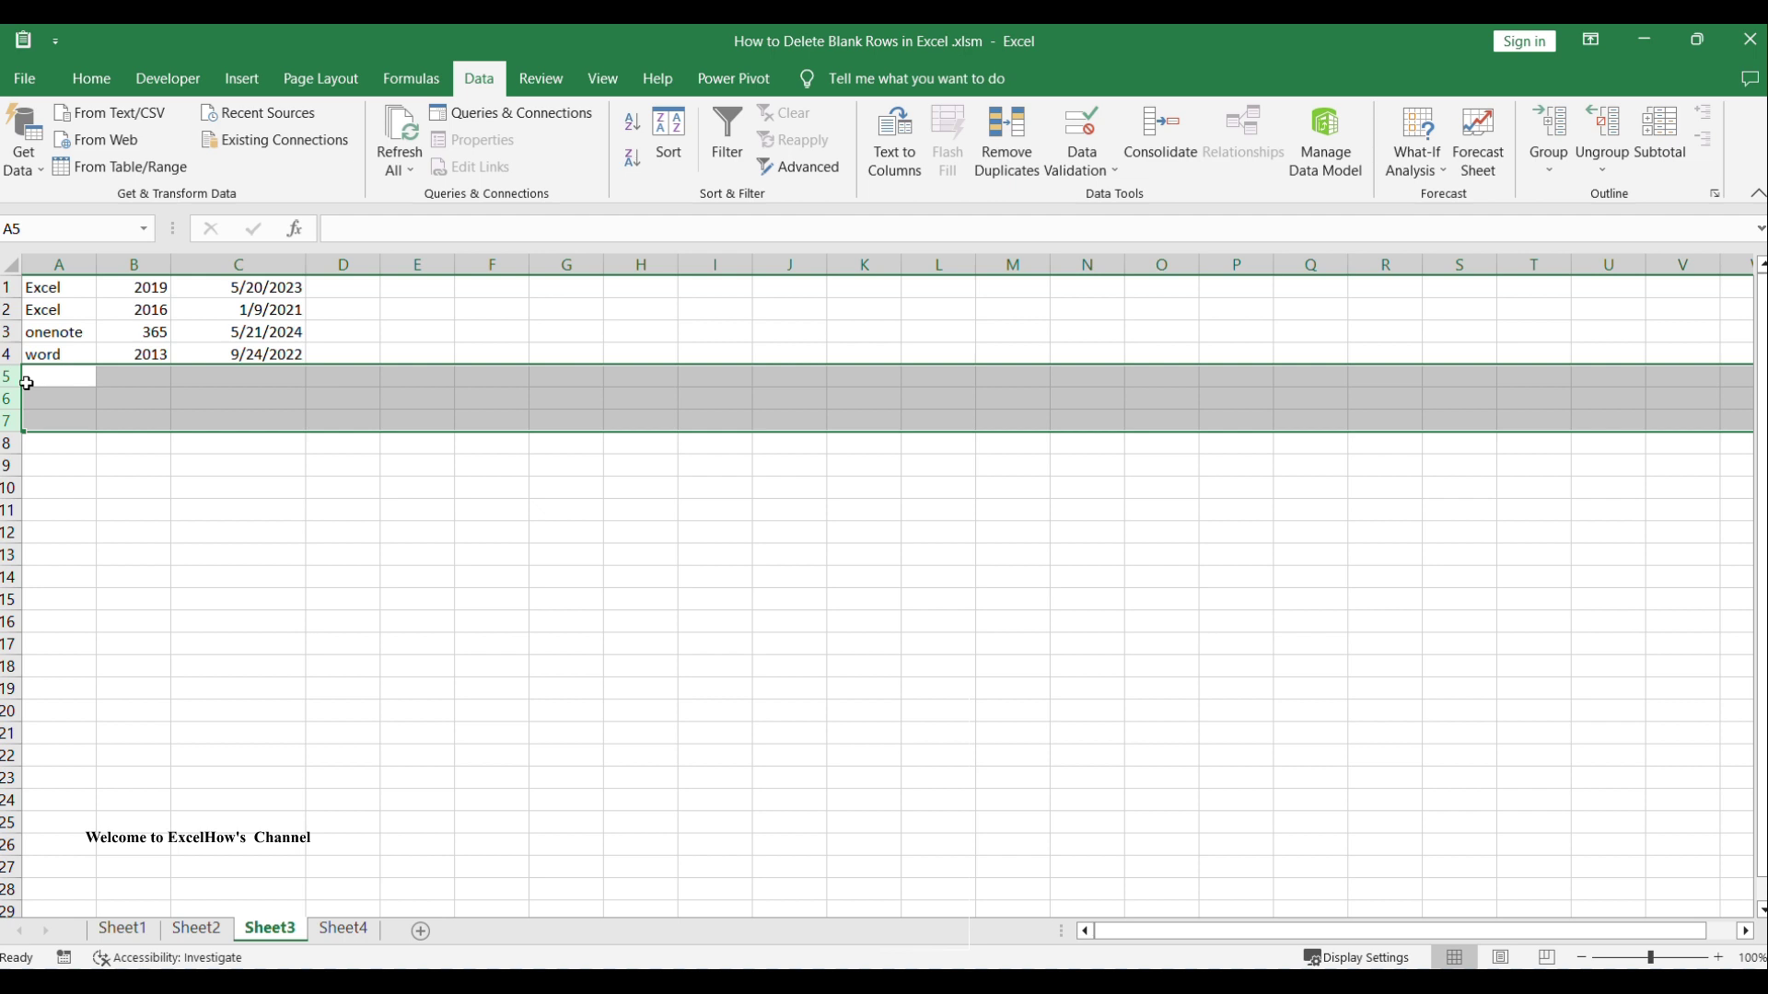
right_click(98, 386)
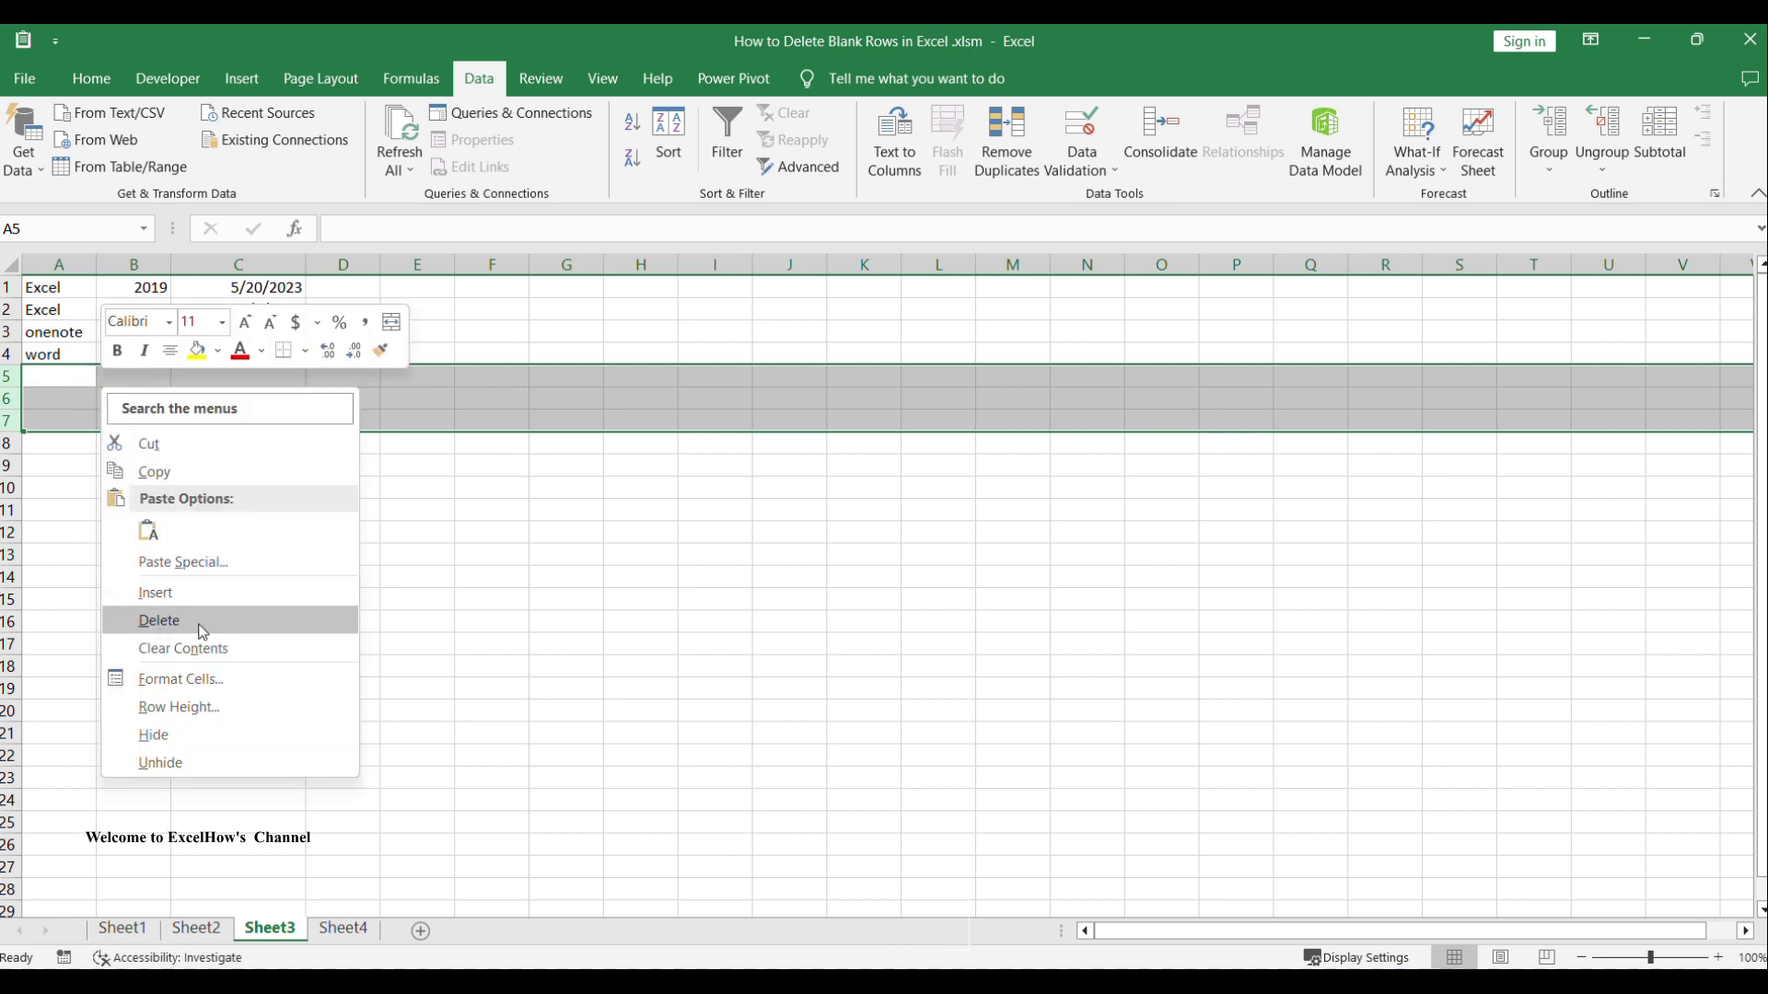
left_click(226, 624)
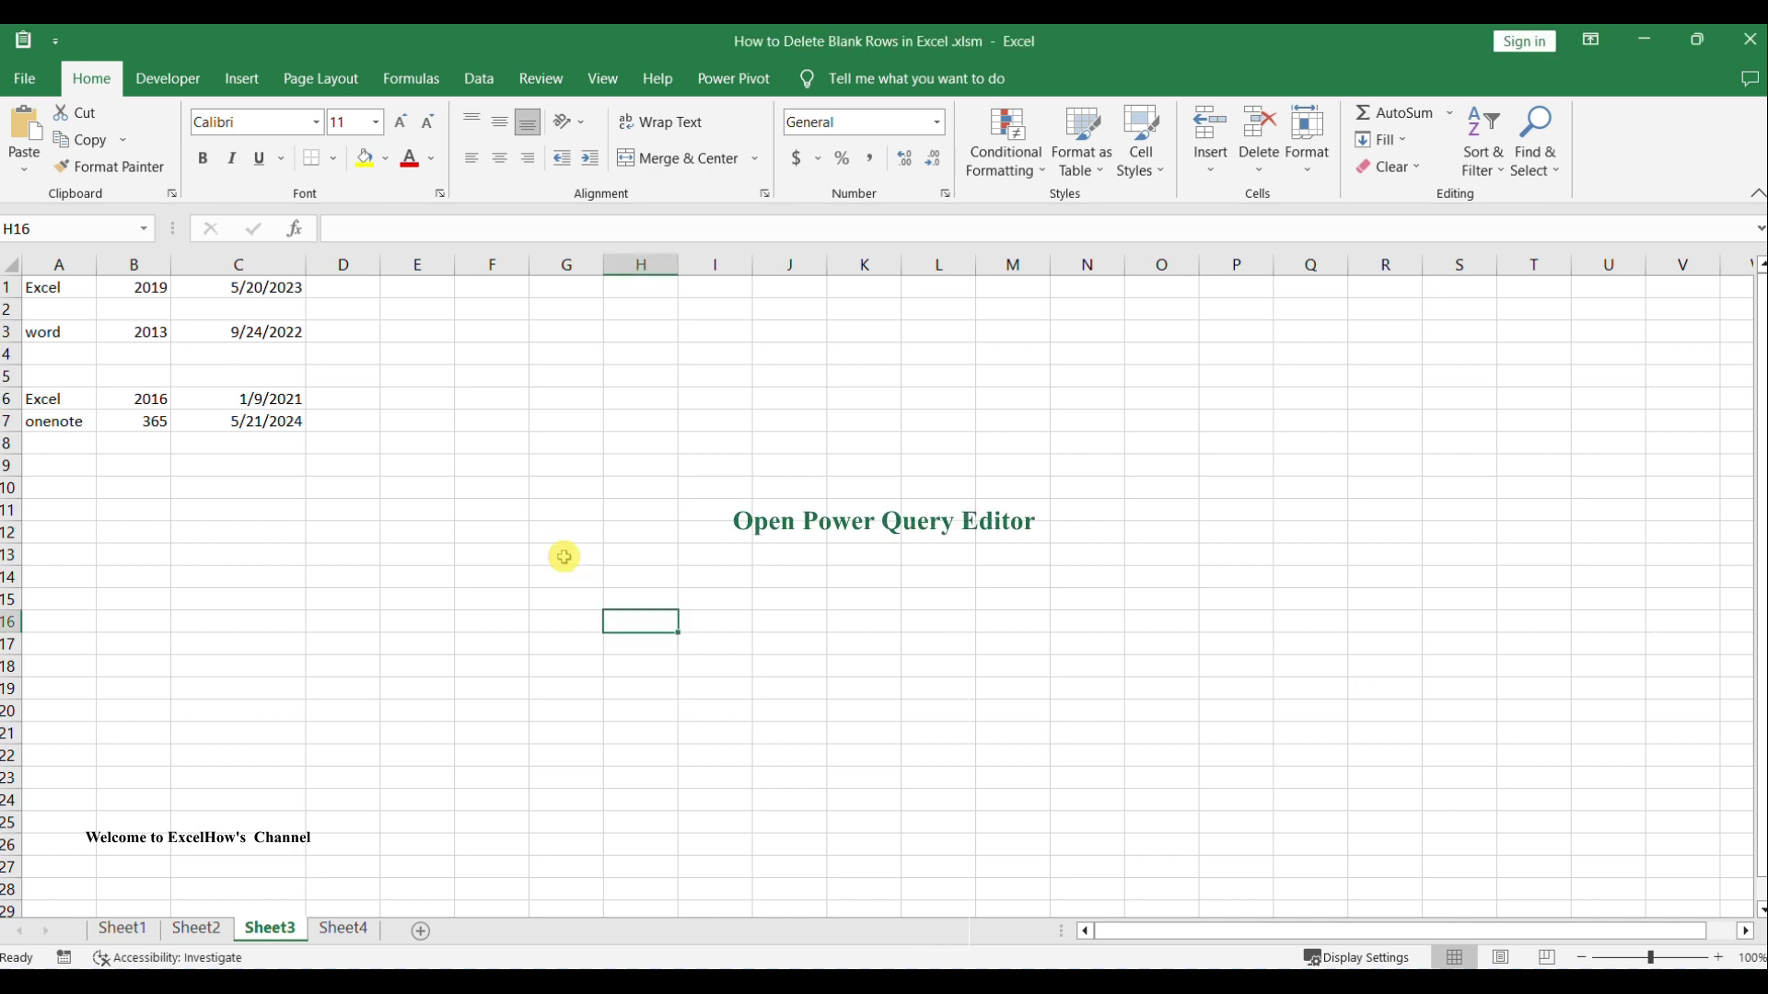
Load the range A1:C7 into the Power Query Editor as a table/range data source.
left_click_drag(45, 292, 277, 433)
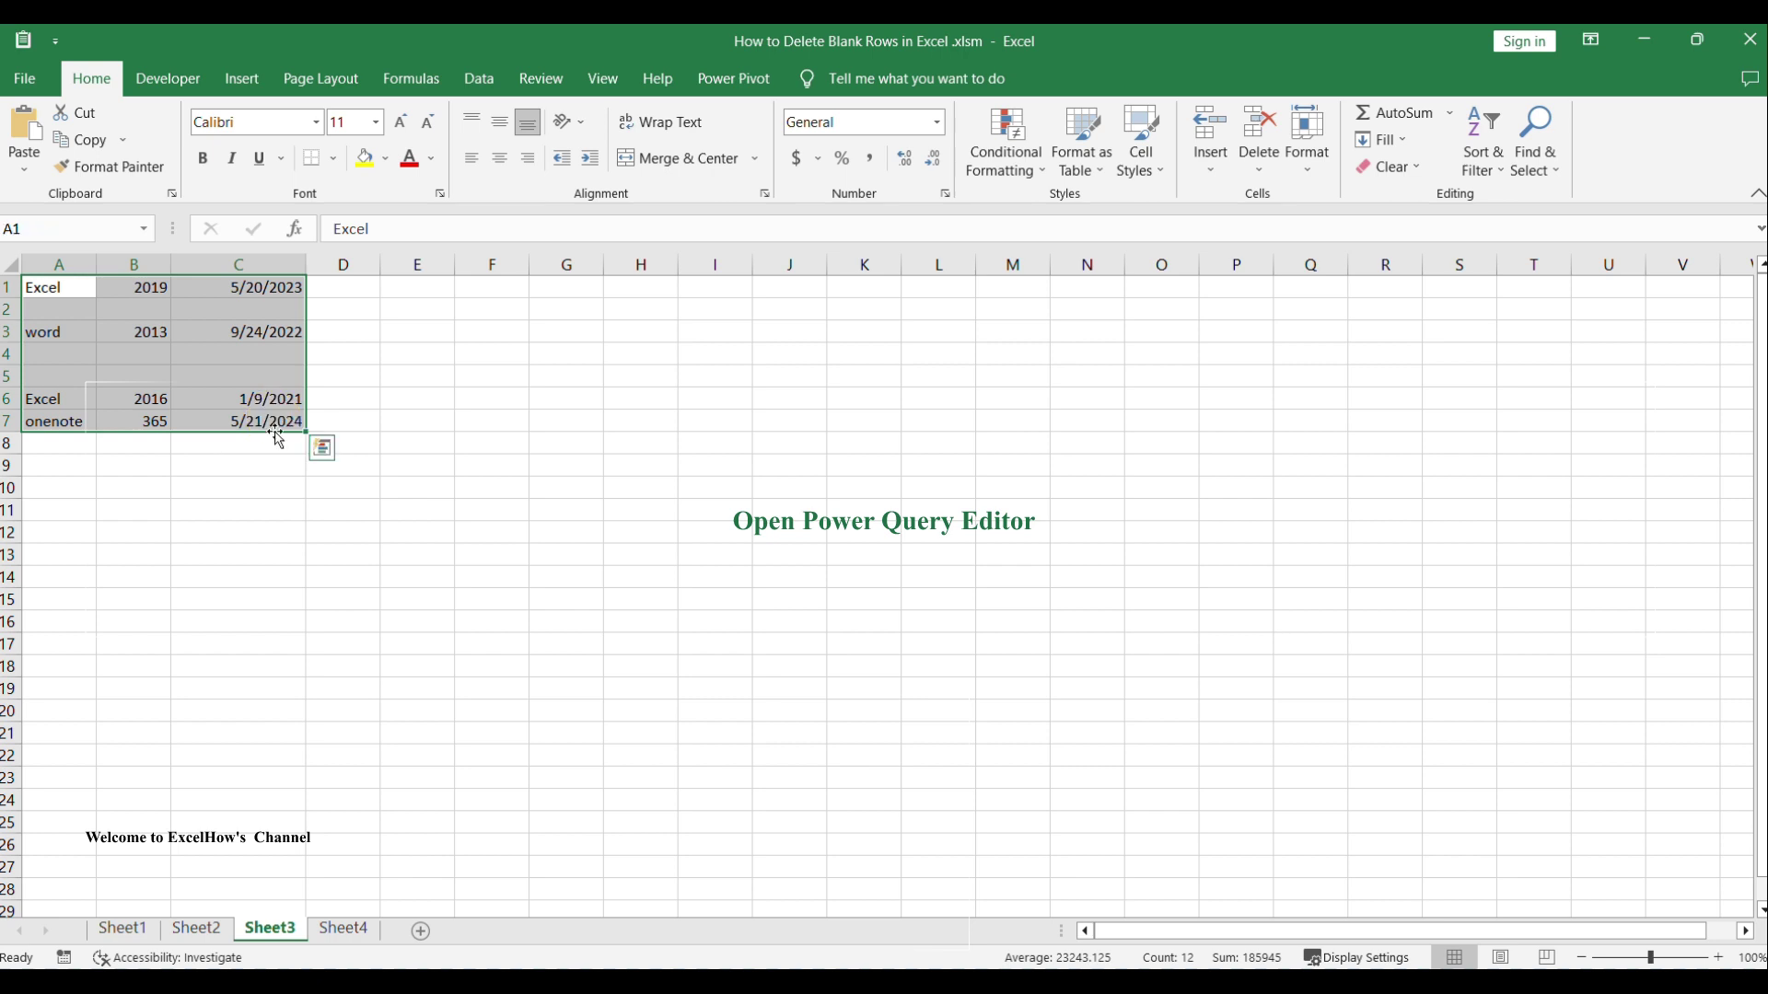
left_click(489, 80)
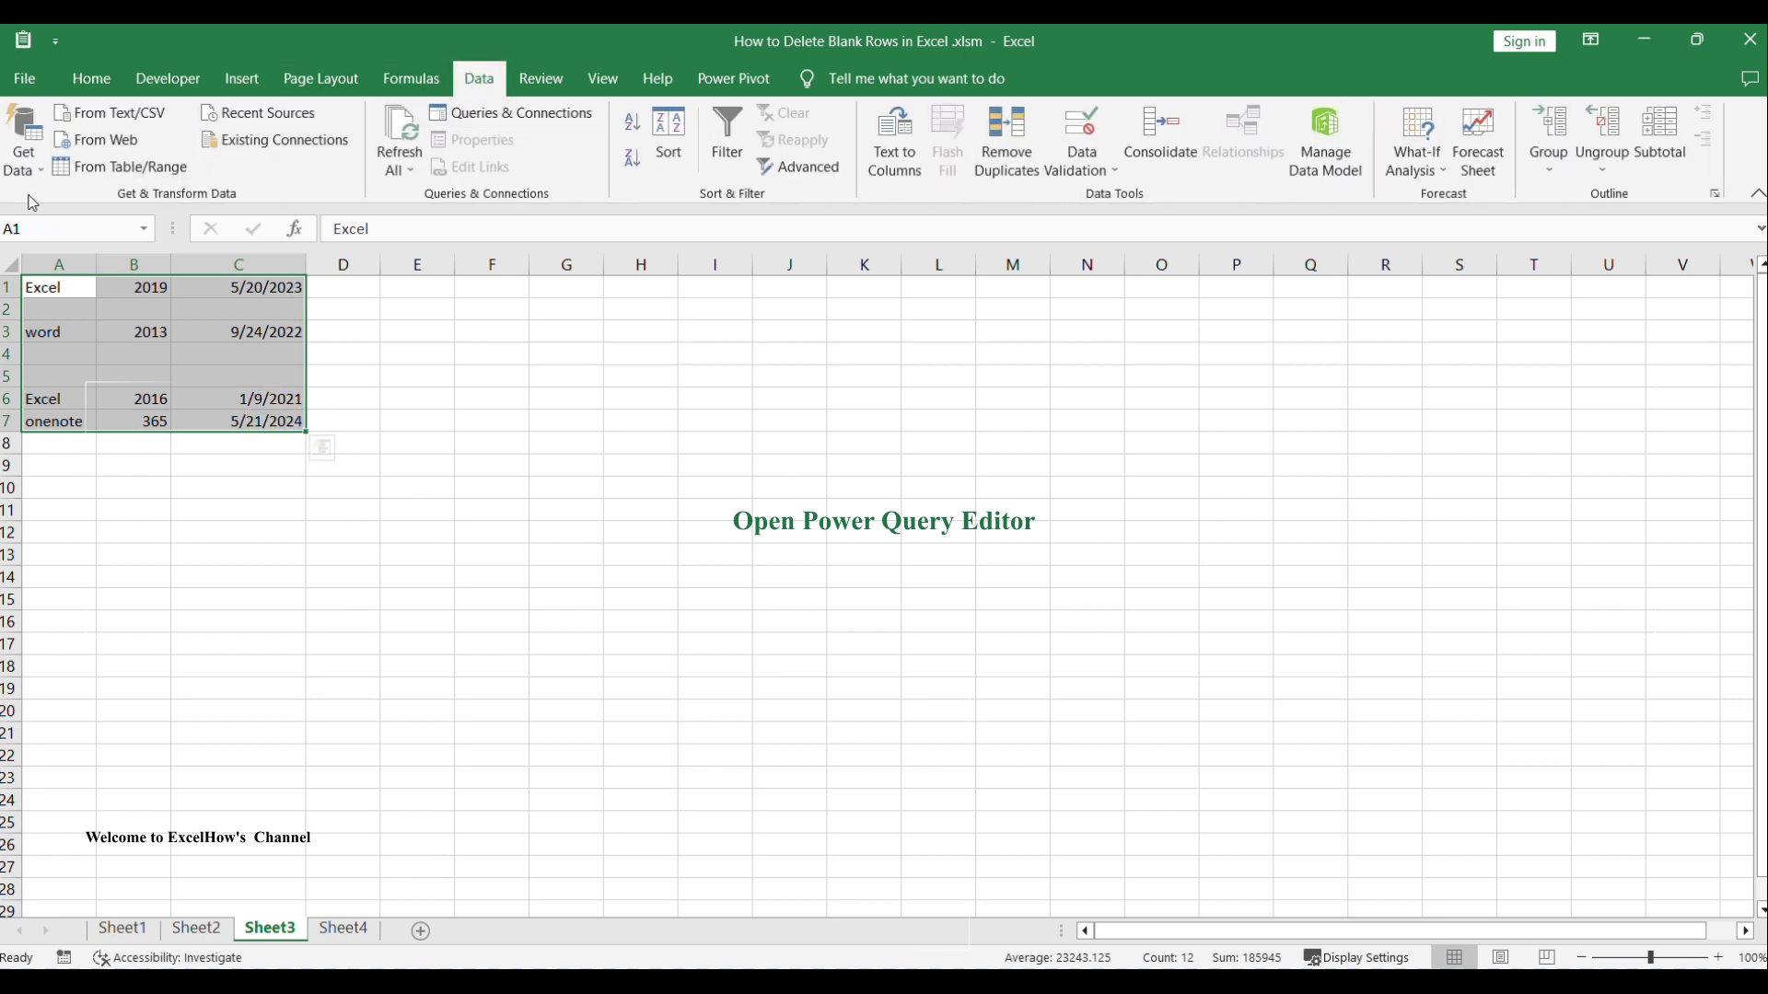
left_click(23, 139)
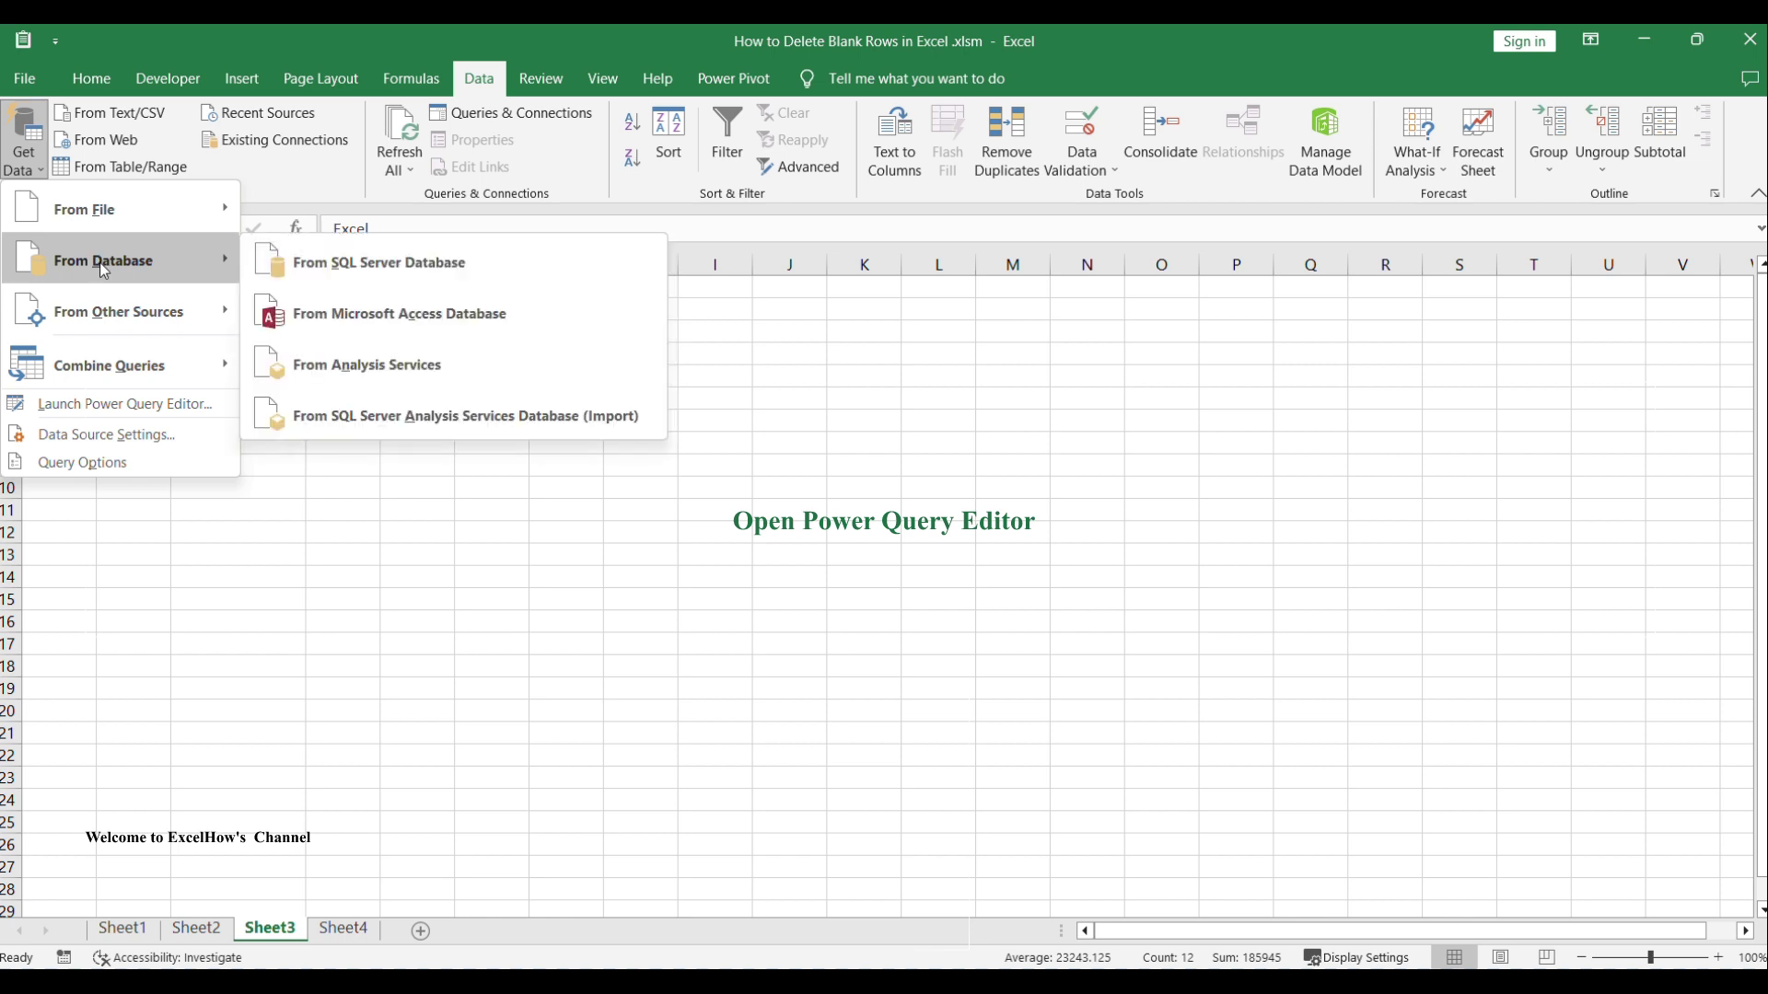
mouse_move(121, 313)
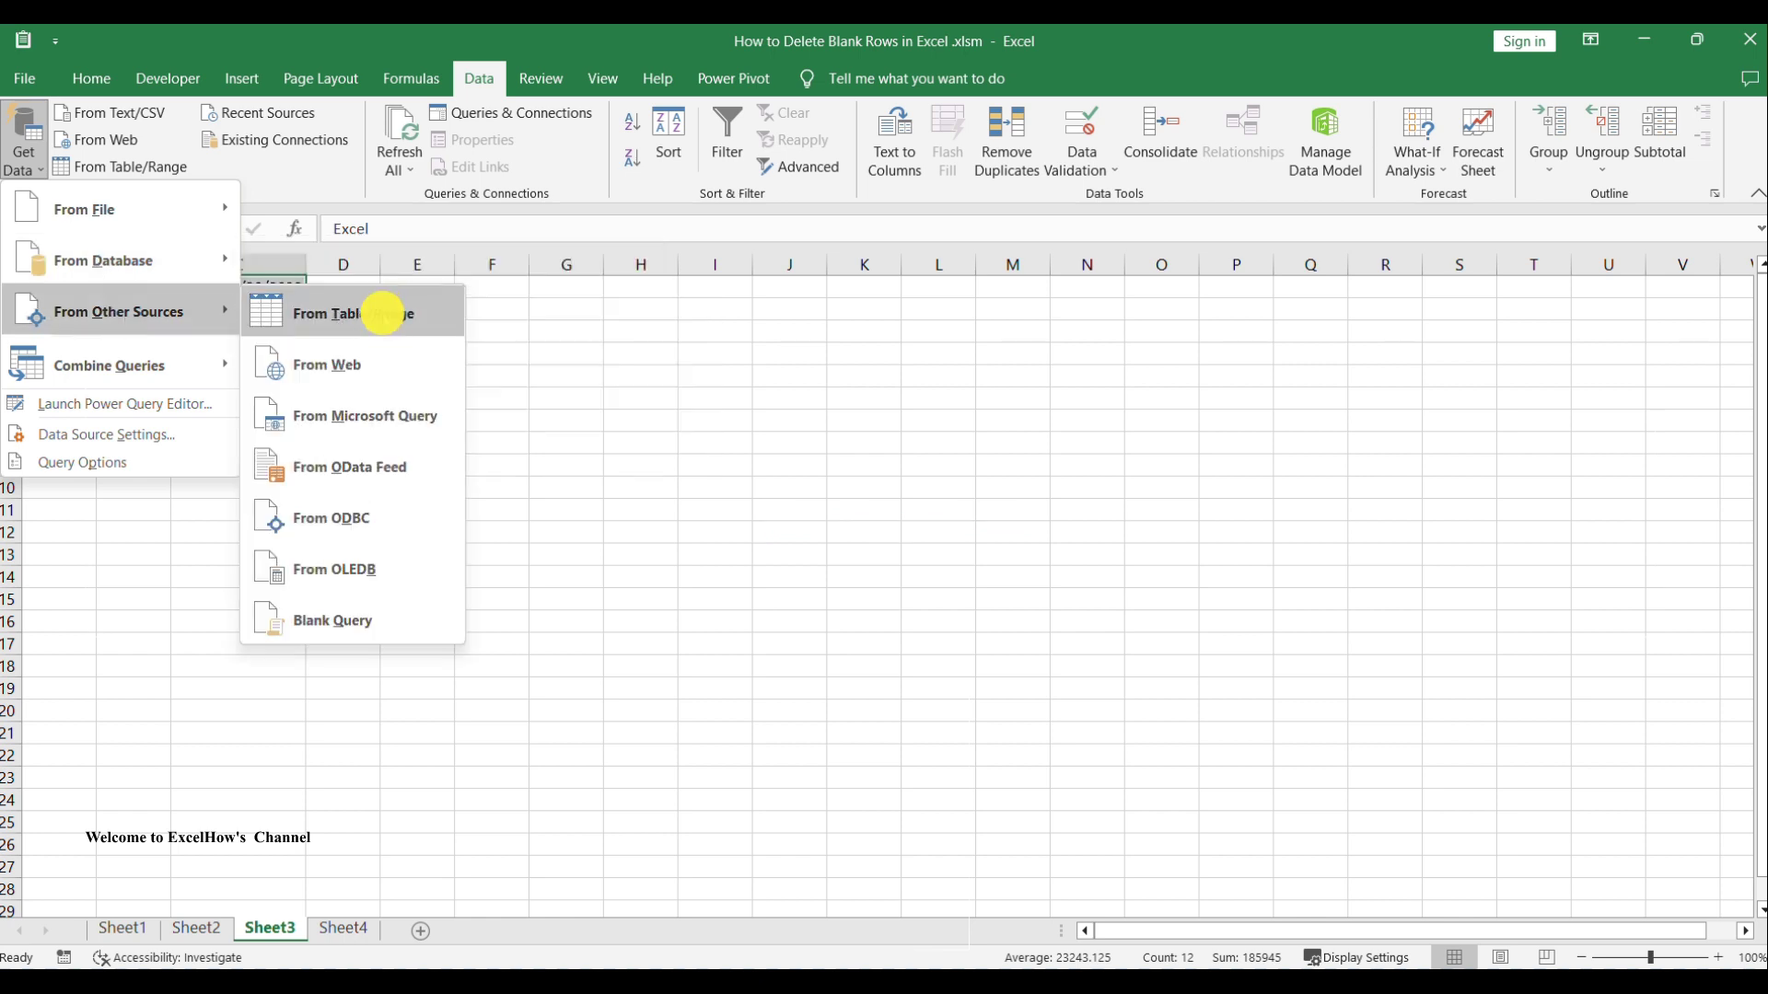
left_click(385, 321)
left_click(592, 593)
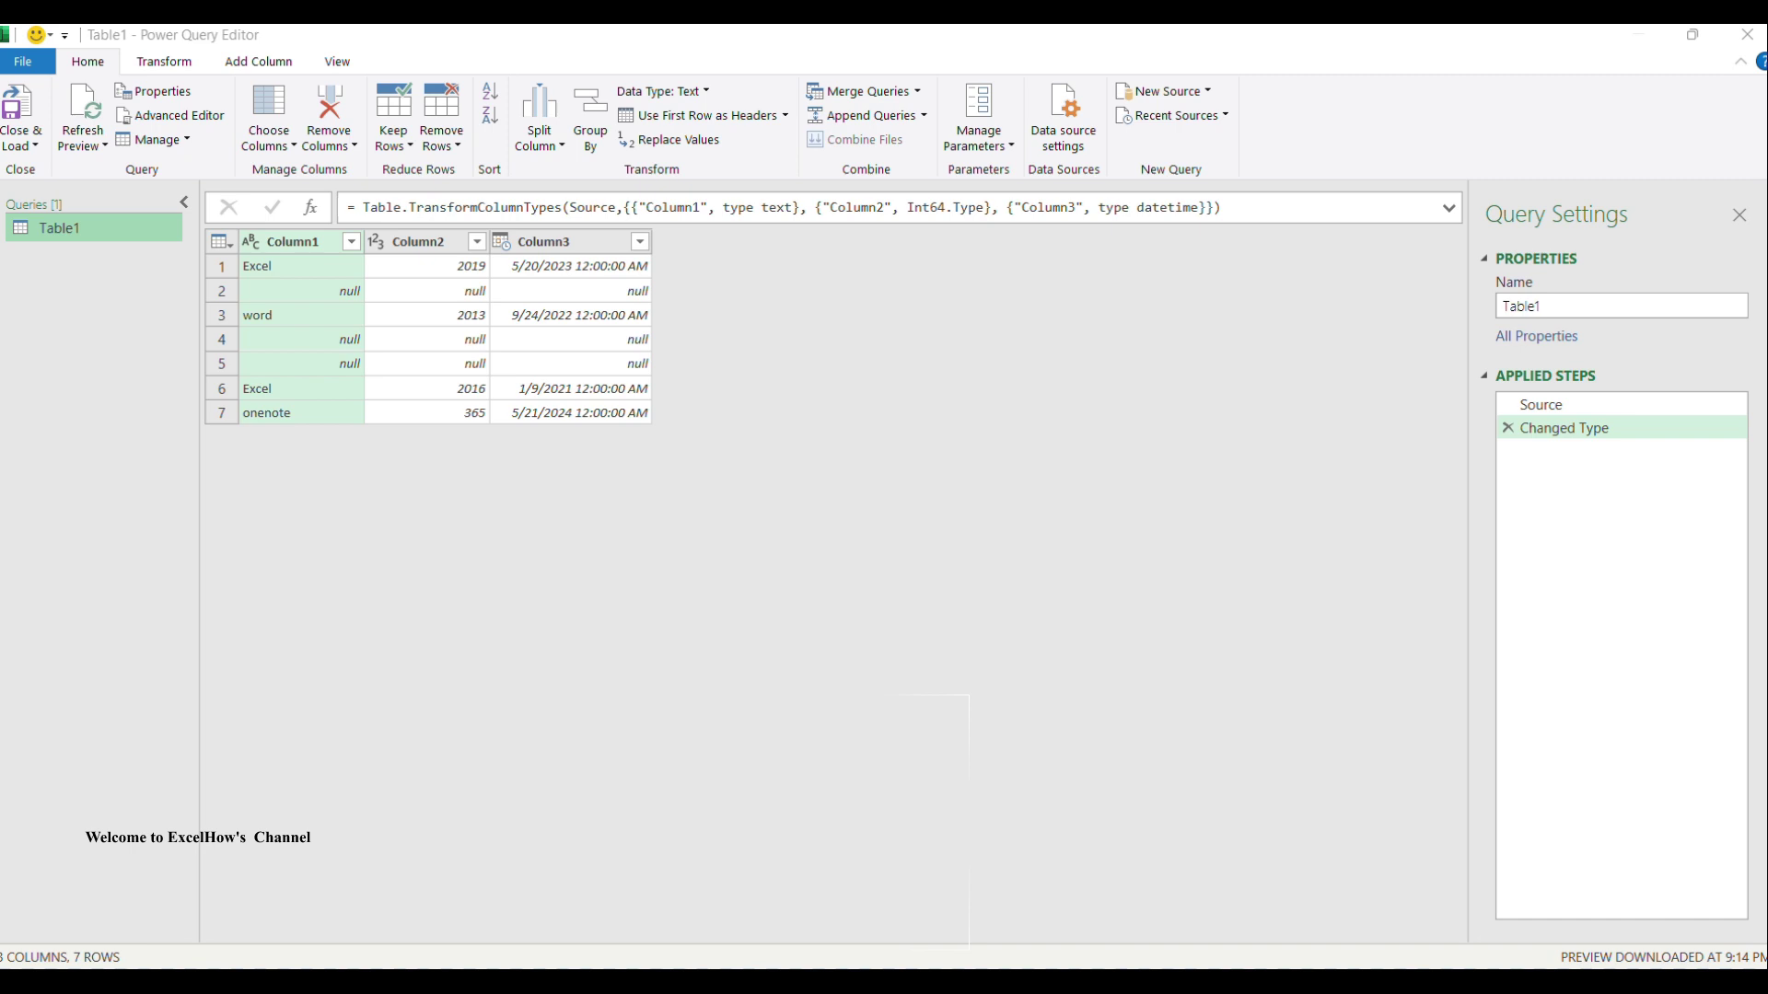
Remove the blank rows from the query table, and close and load the result into Excel.
left_click(442, 129)
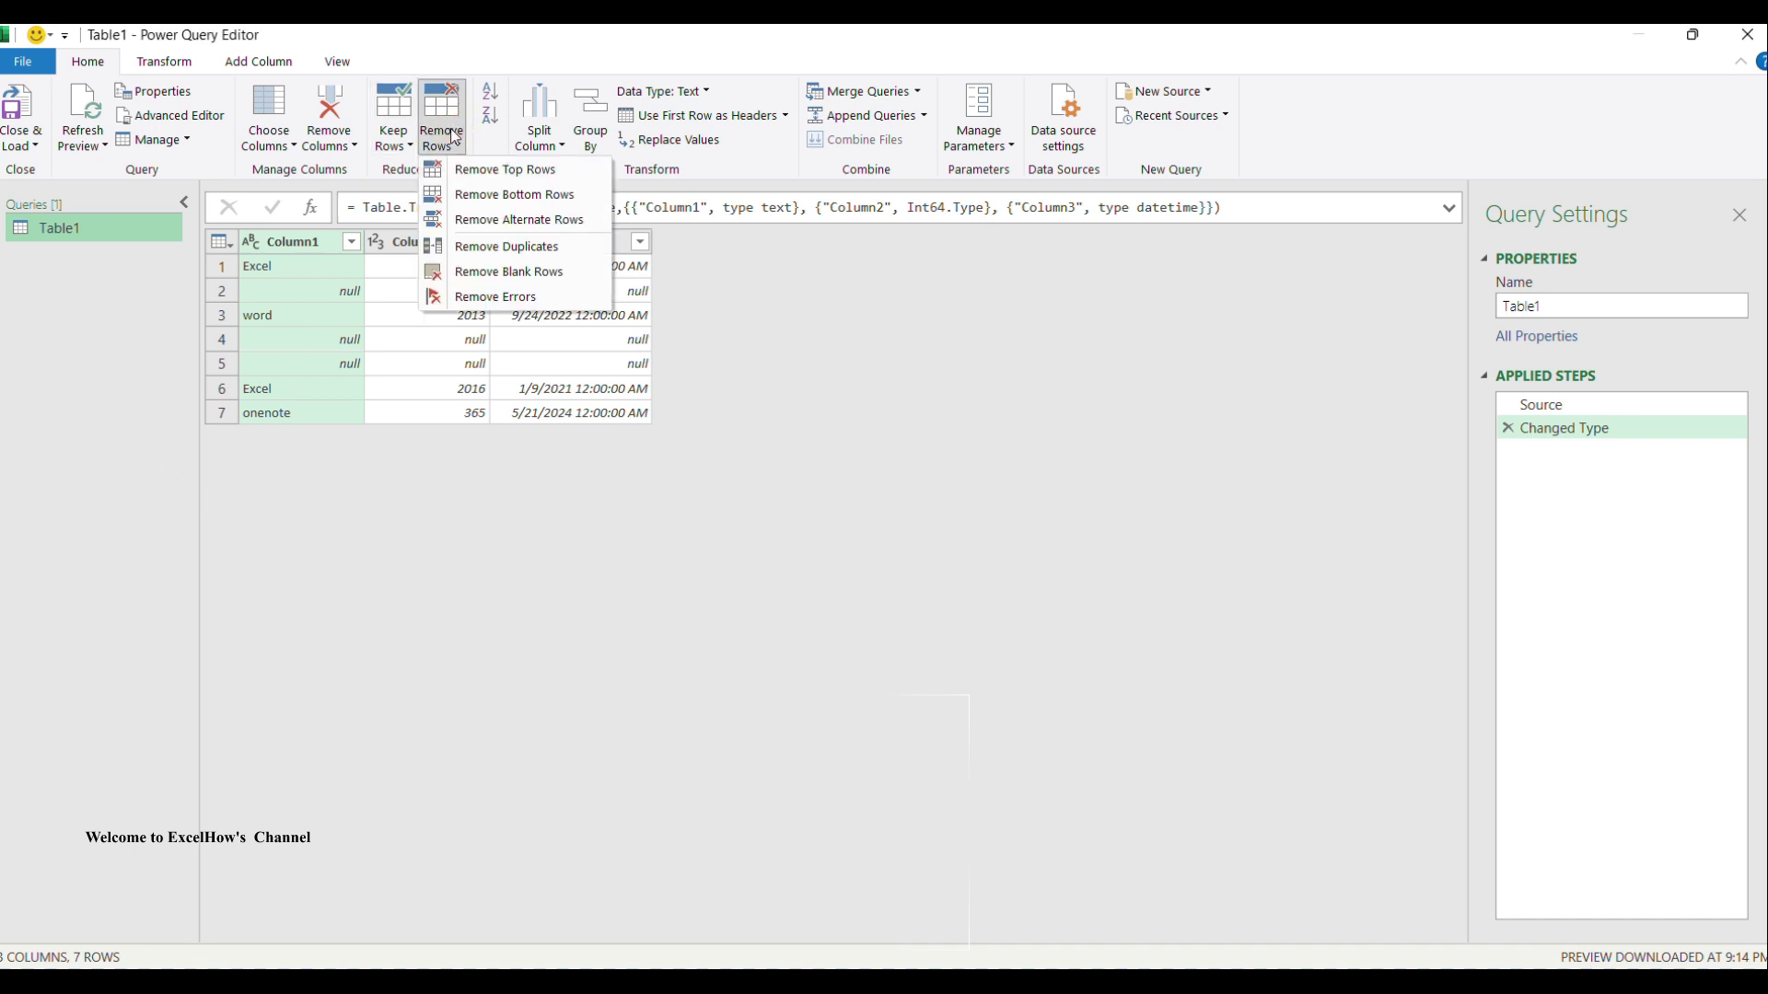
left_click(525, 271)
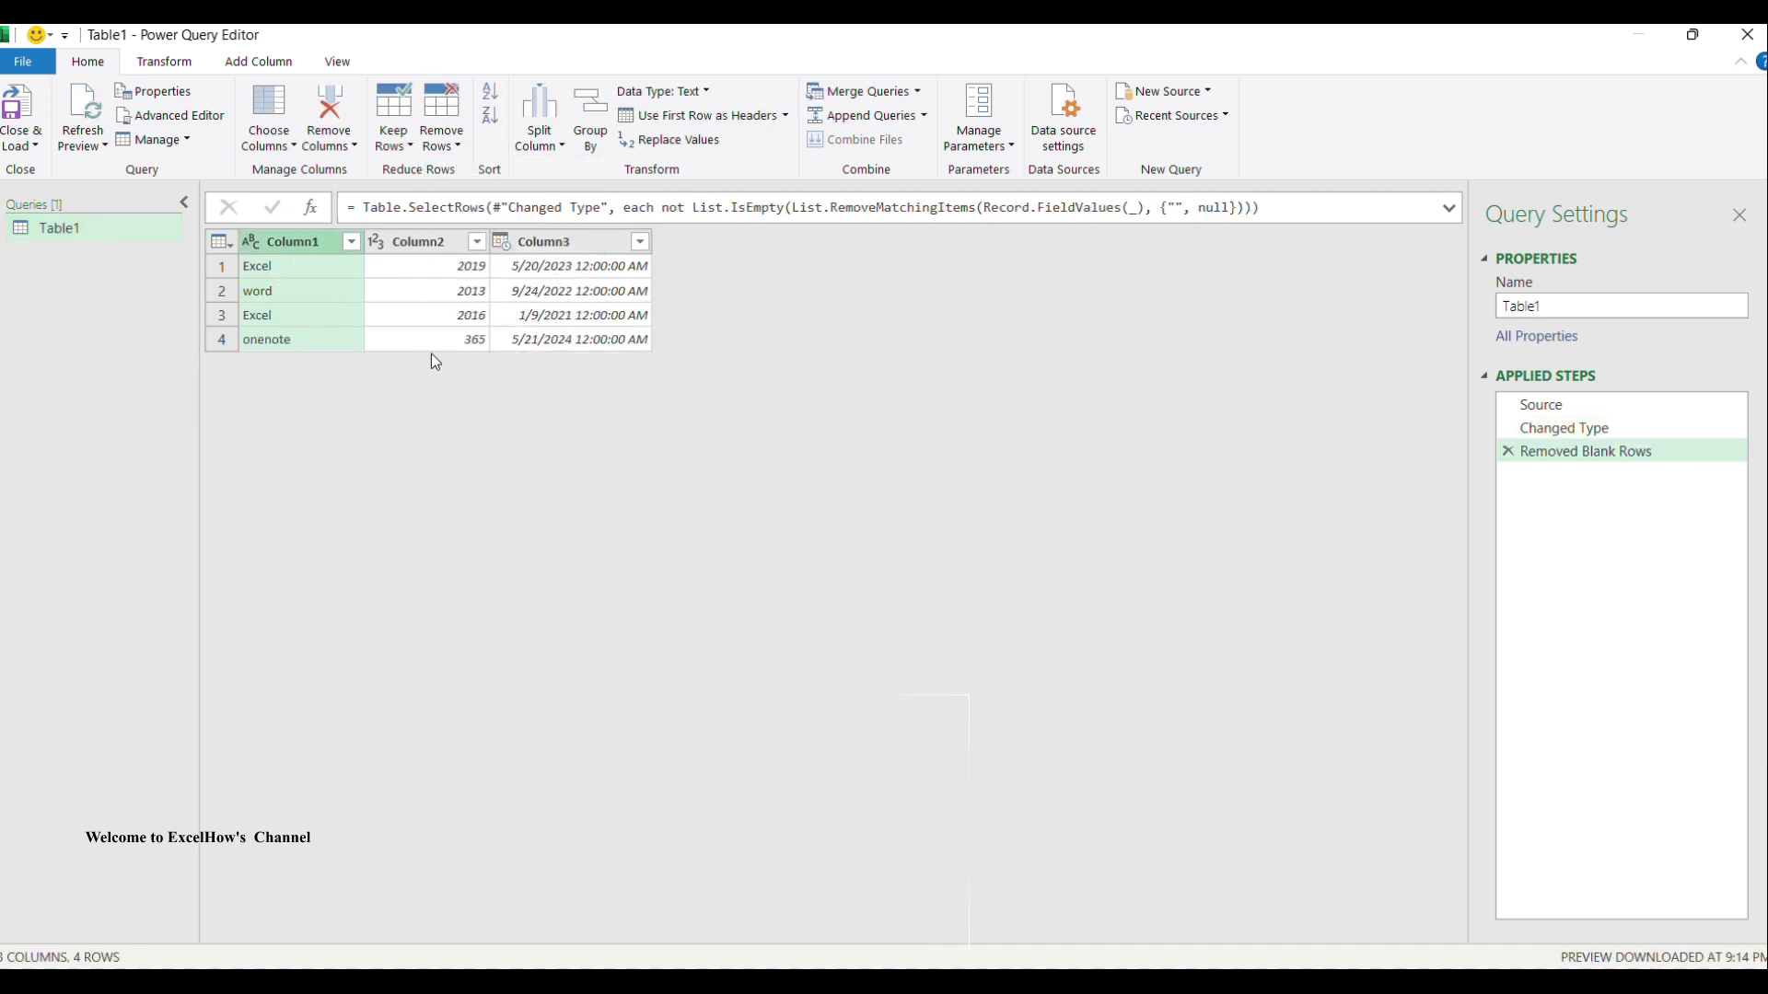
left_click(35, 144)
left_click(88, 173)
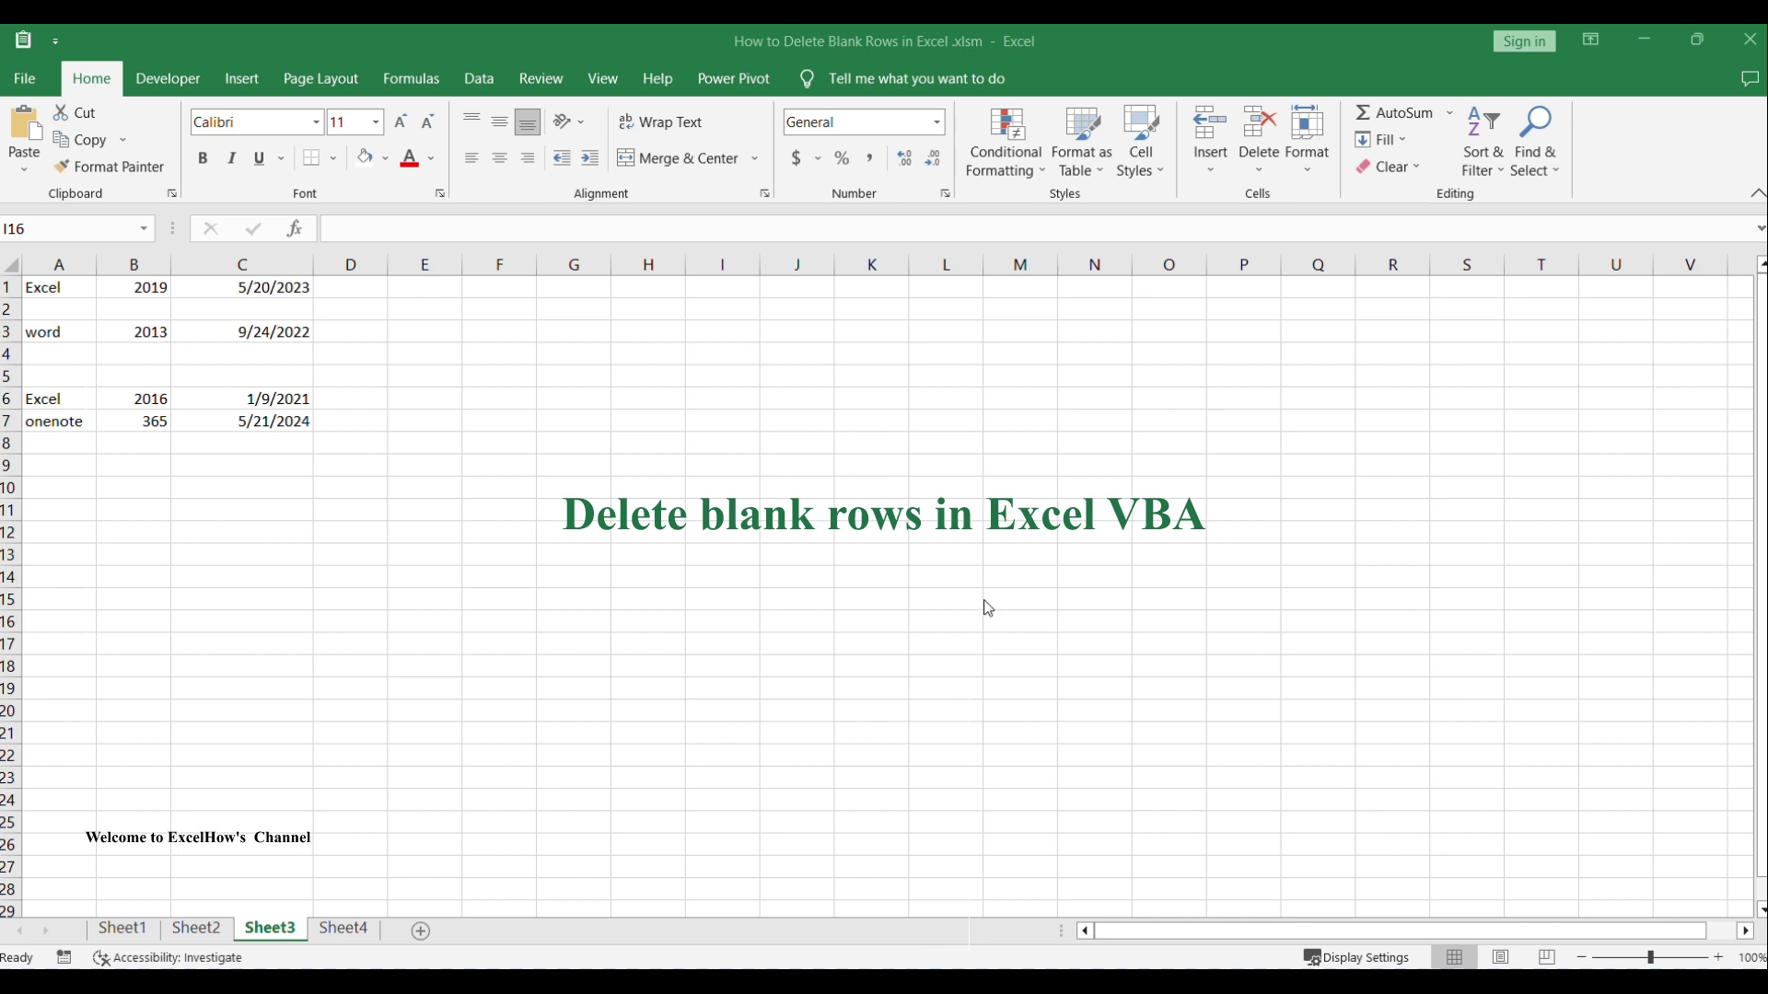
Open the VBA editor for the workbook and insert a new code module.
left_click(531, 422)
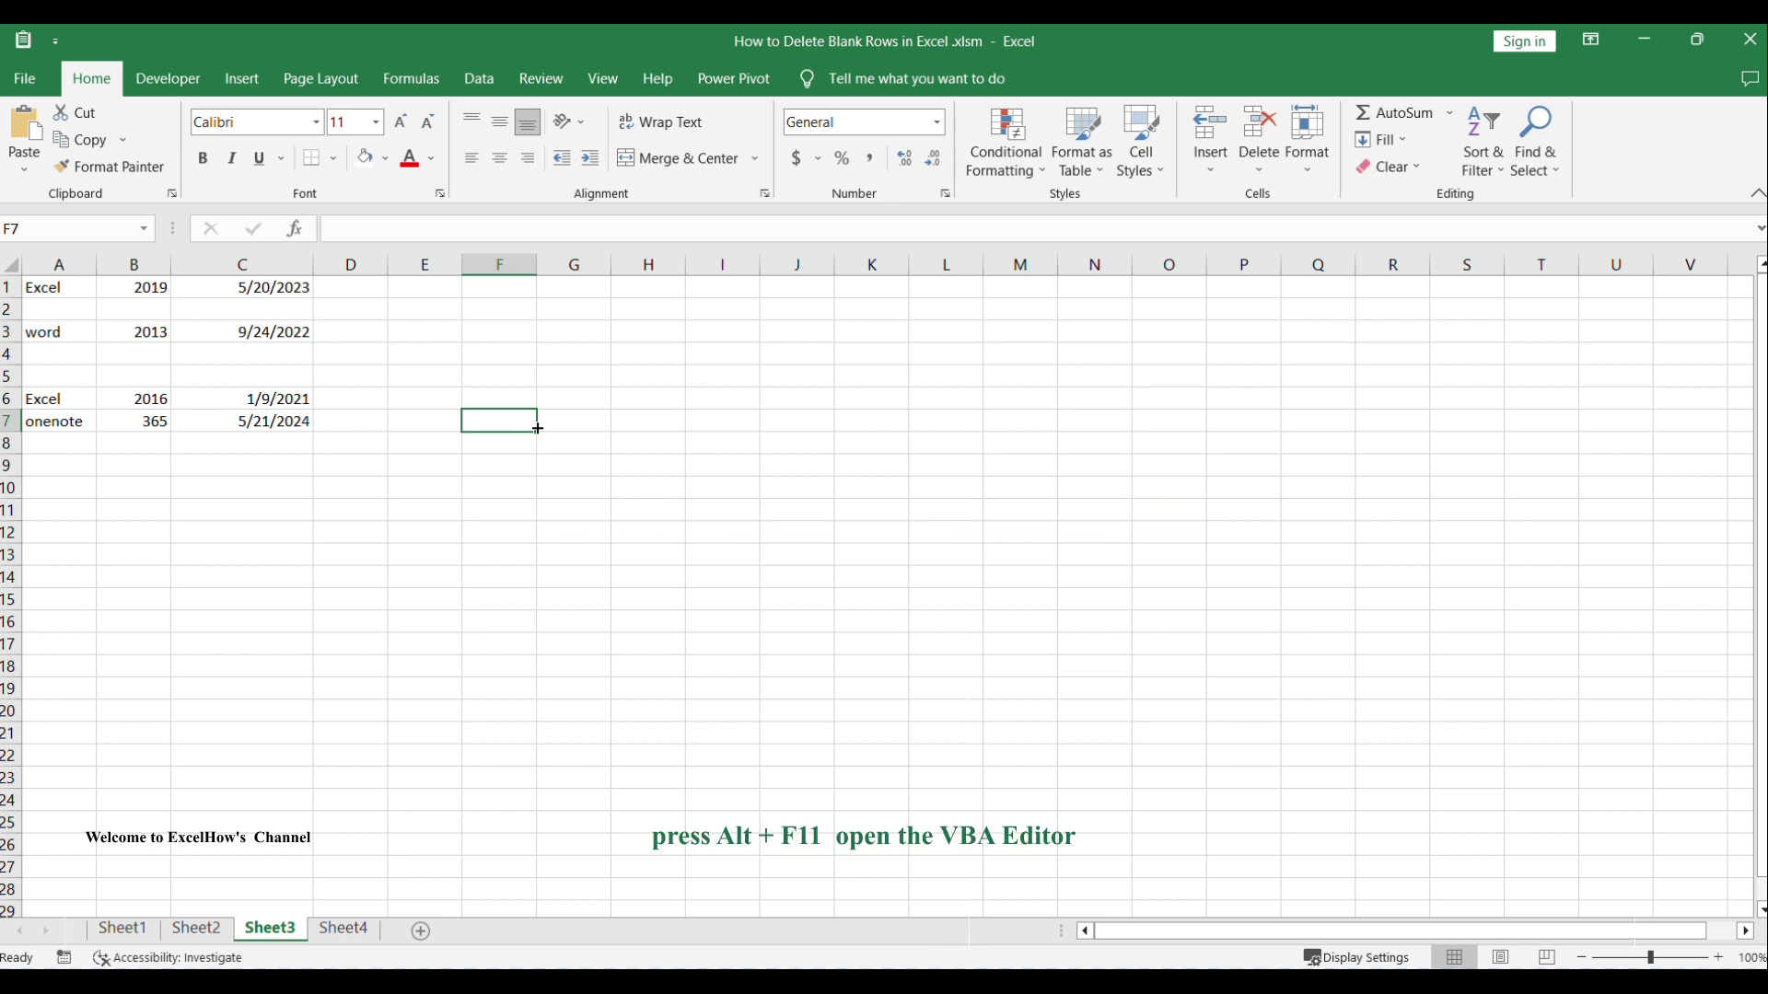
key("alt+F11")
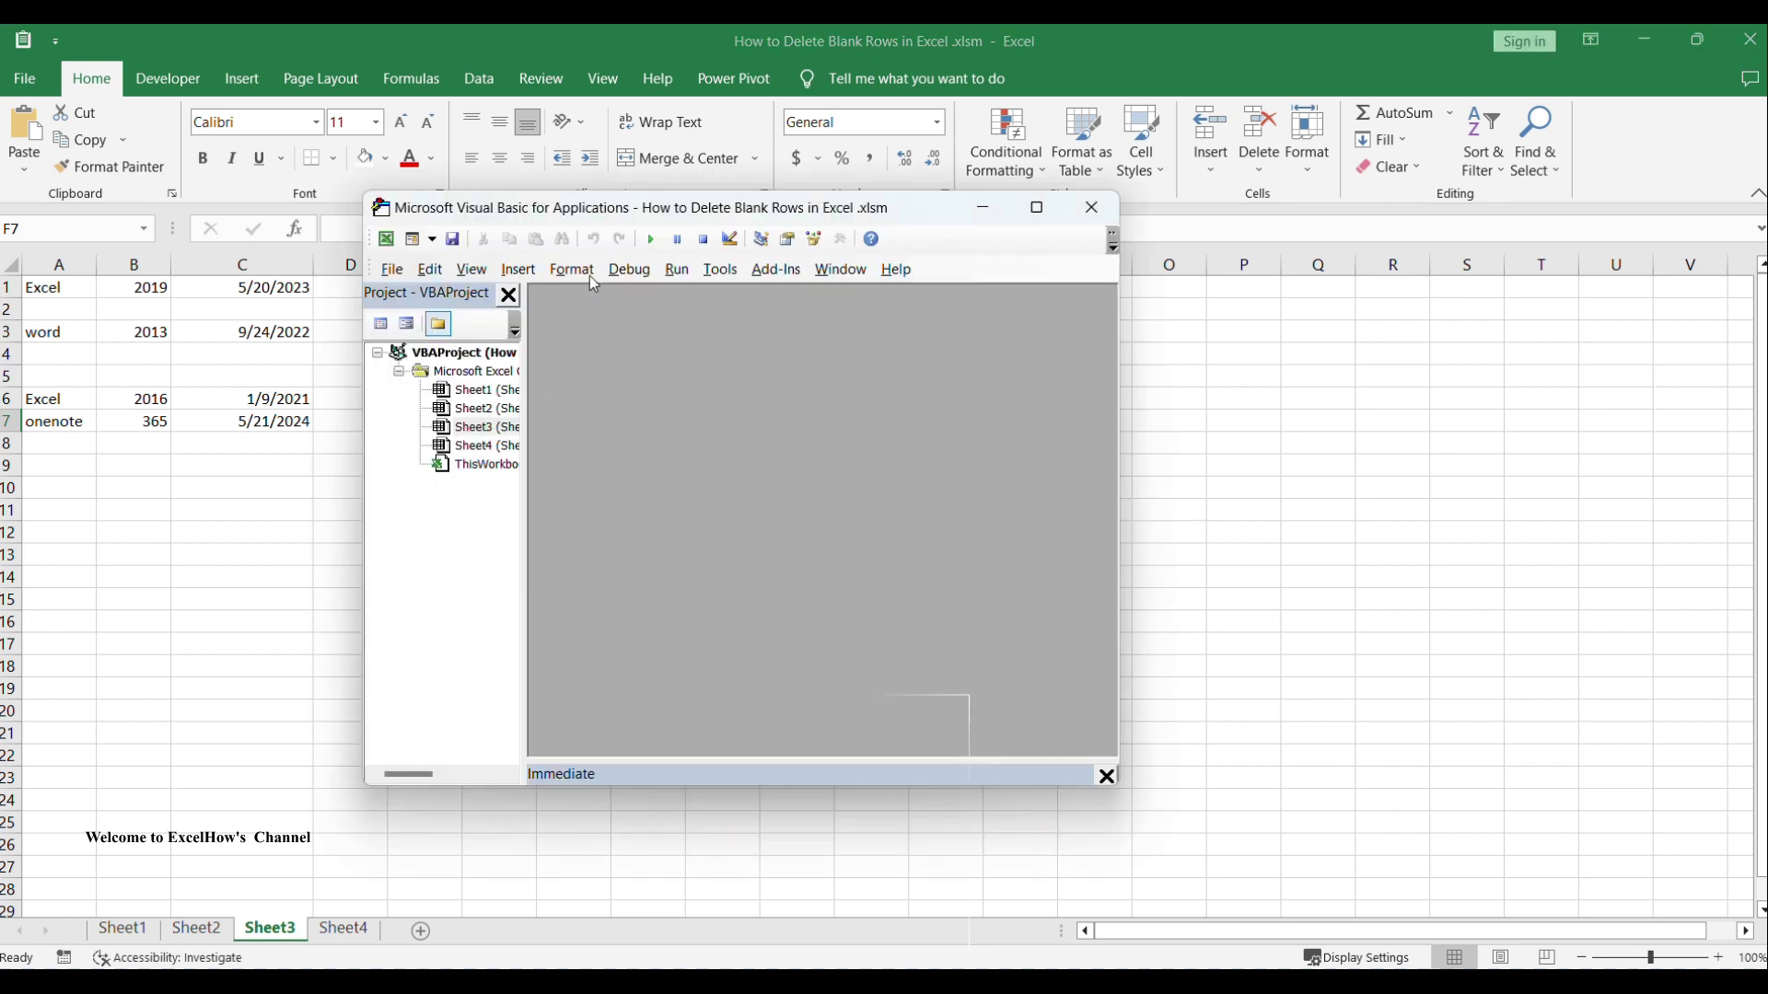
left_click_drag(591, 208, 581, 314)
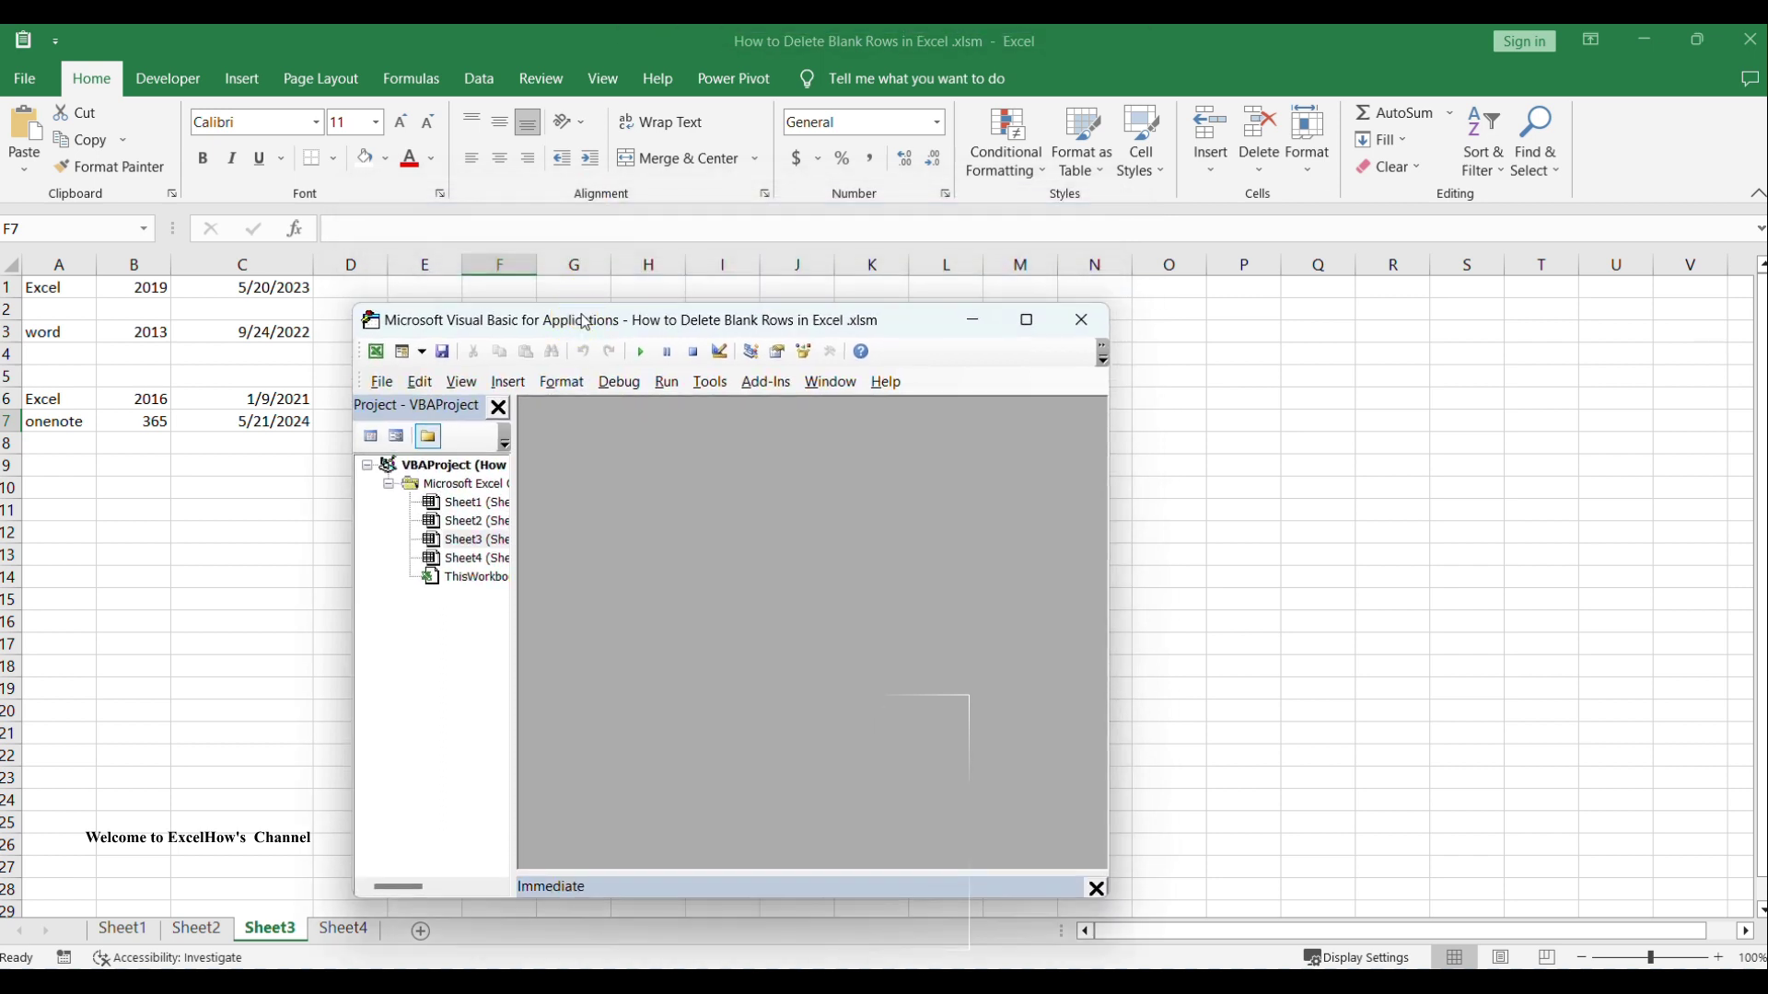
left_click(513, 390)
left_click(552, 458)
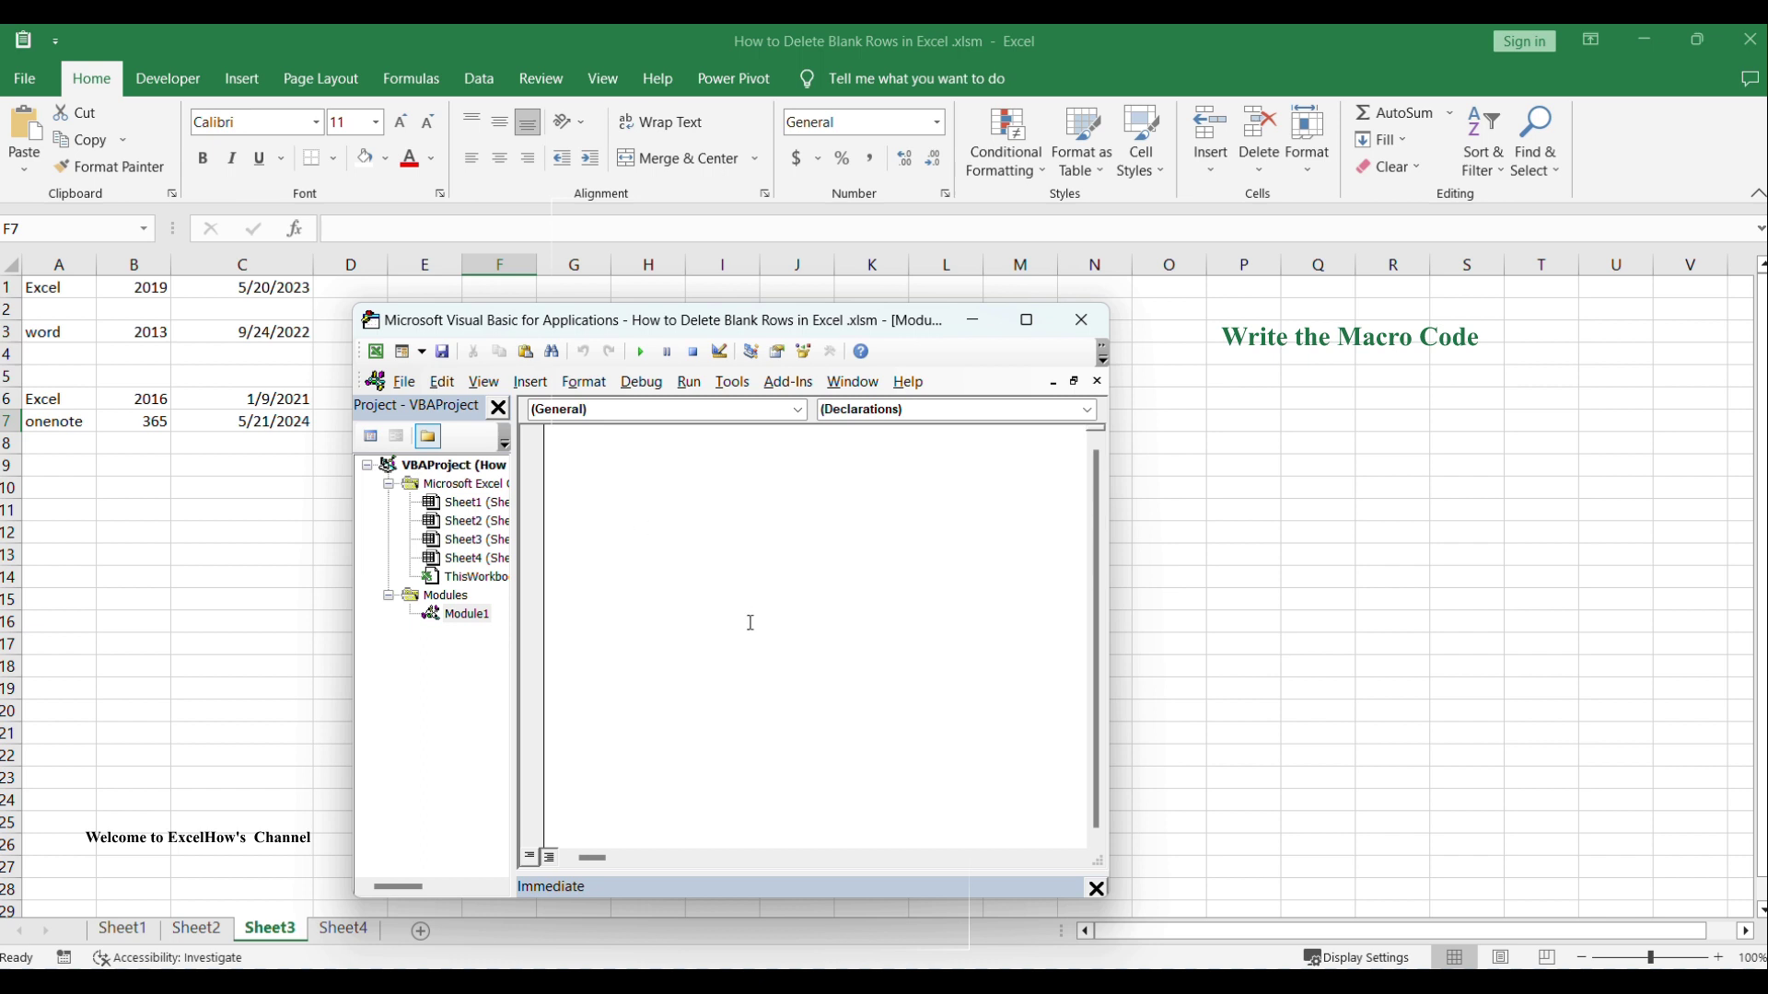
Paste the RemoveBlankRows macro code into the new module and save it before closing the VBA editor.
left_click(473, 617)
left_click(646, 527)
key("ctrl+v")
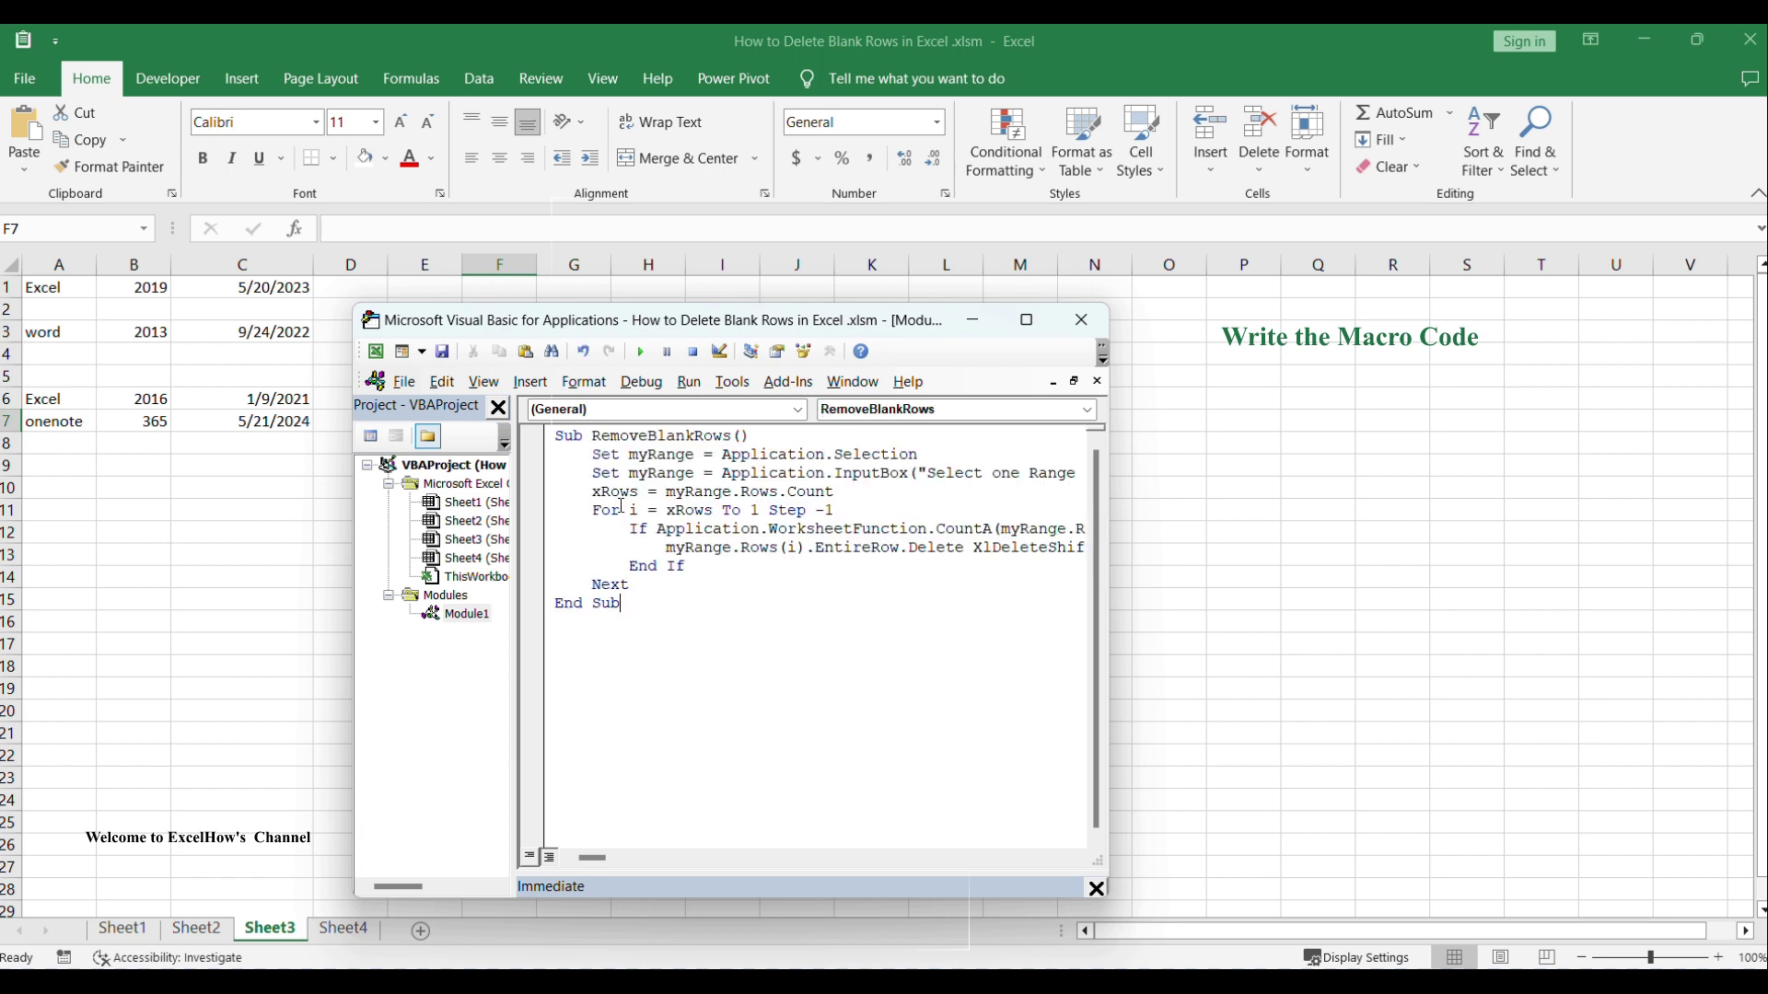
left_click_drag(589, 509, 686, 567)
left_click(800, 622)
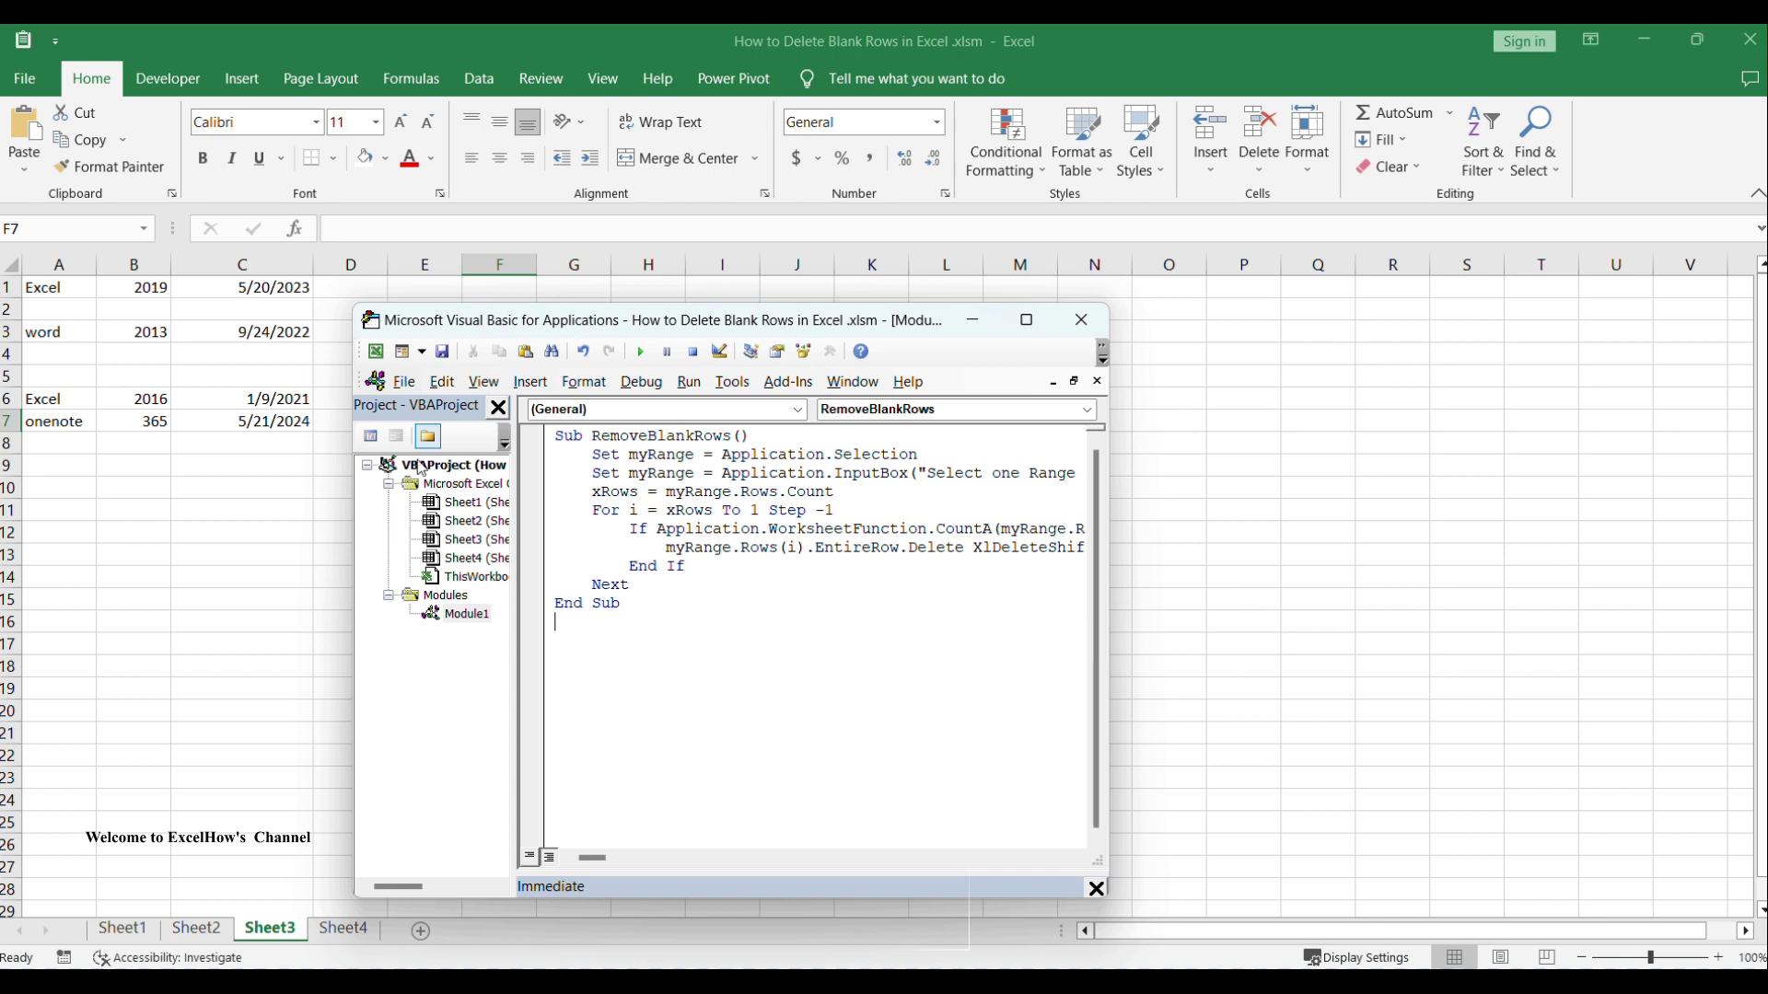
left_click(443, 353)
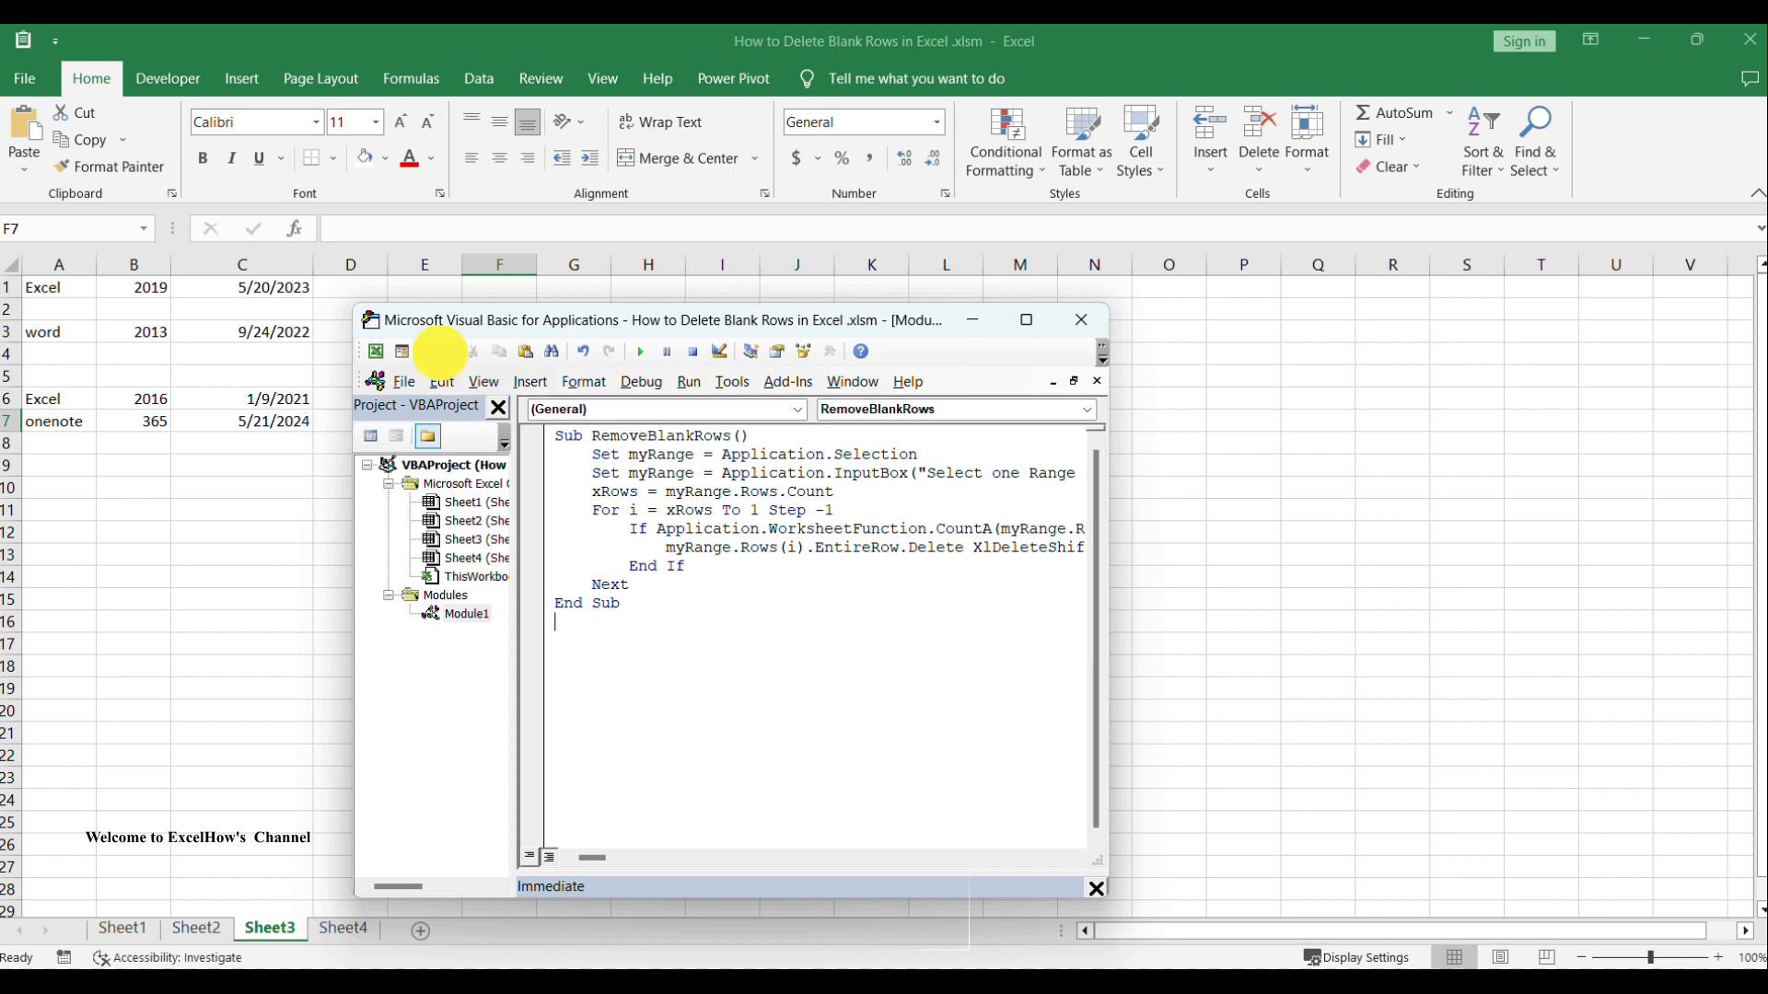
left_click(1081, 319)
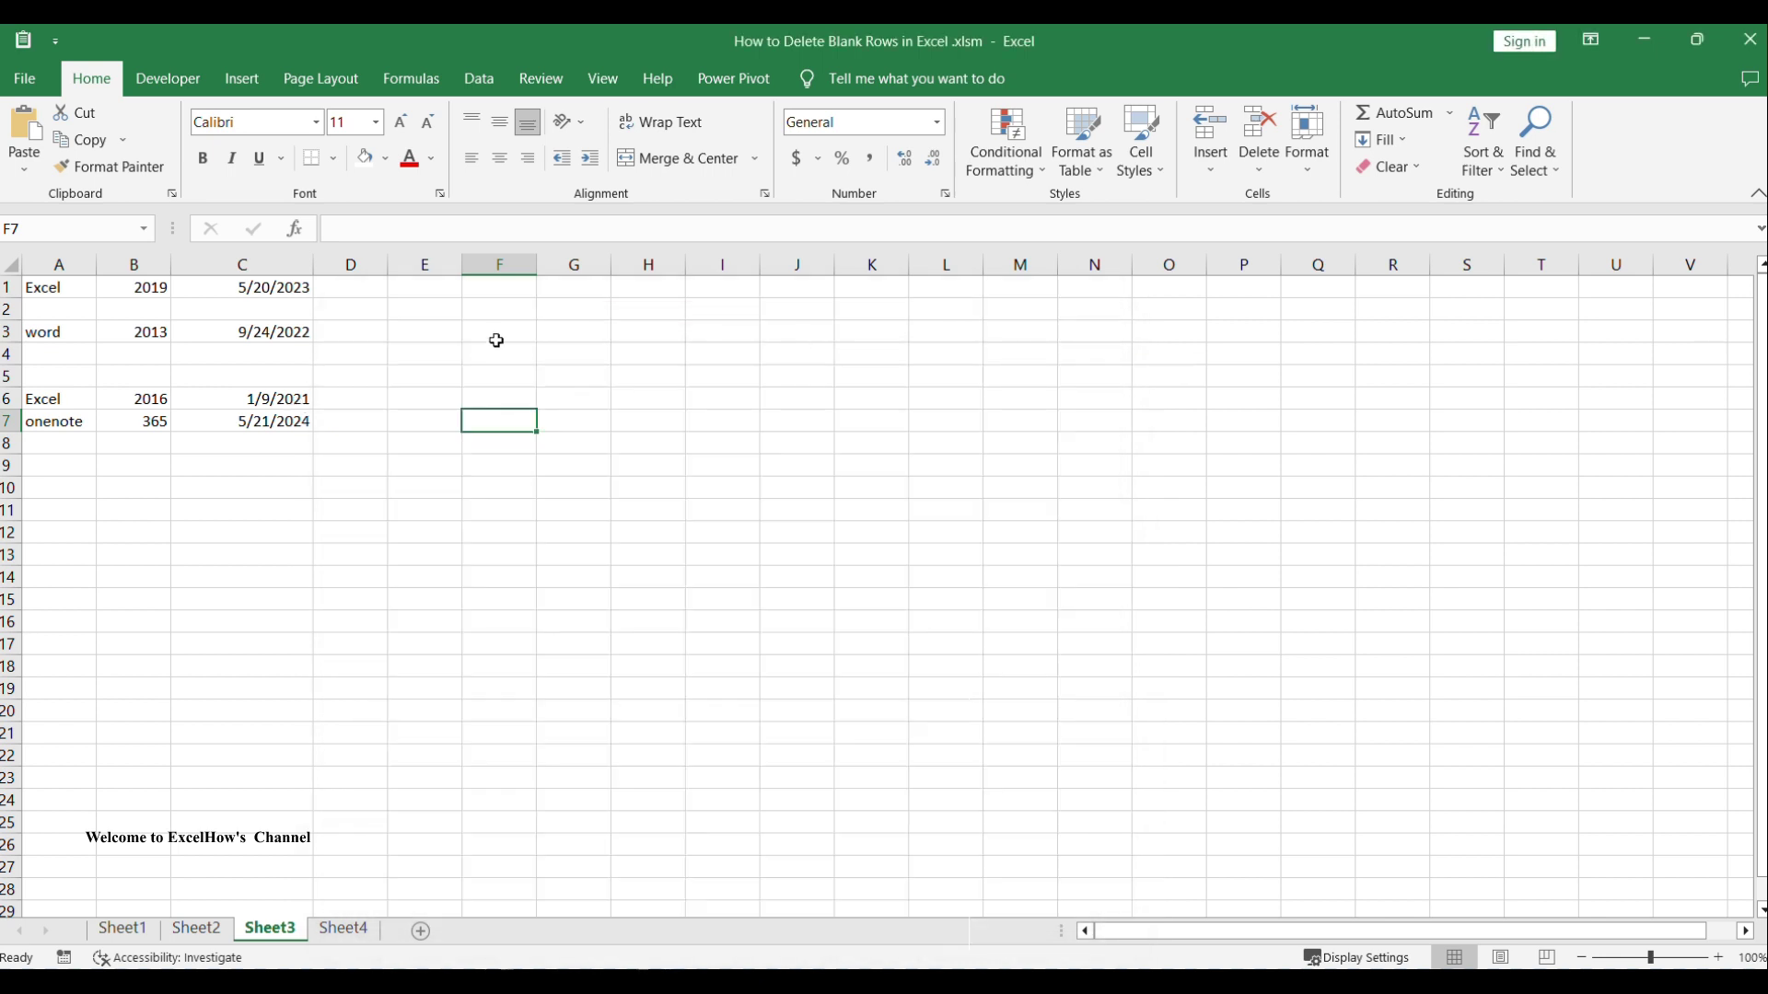
Run the RemoveBlankRows macro on the range A1:C7 to delete its blank rows.
left_click(167, 78)
left_click(81, 158)
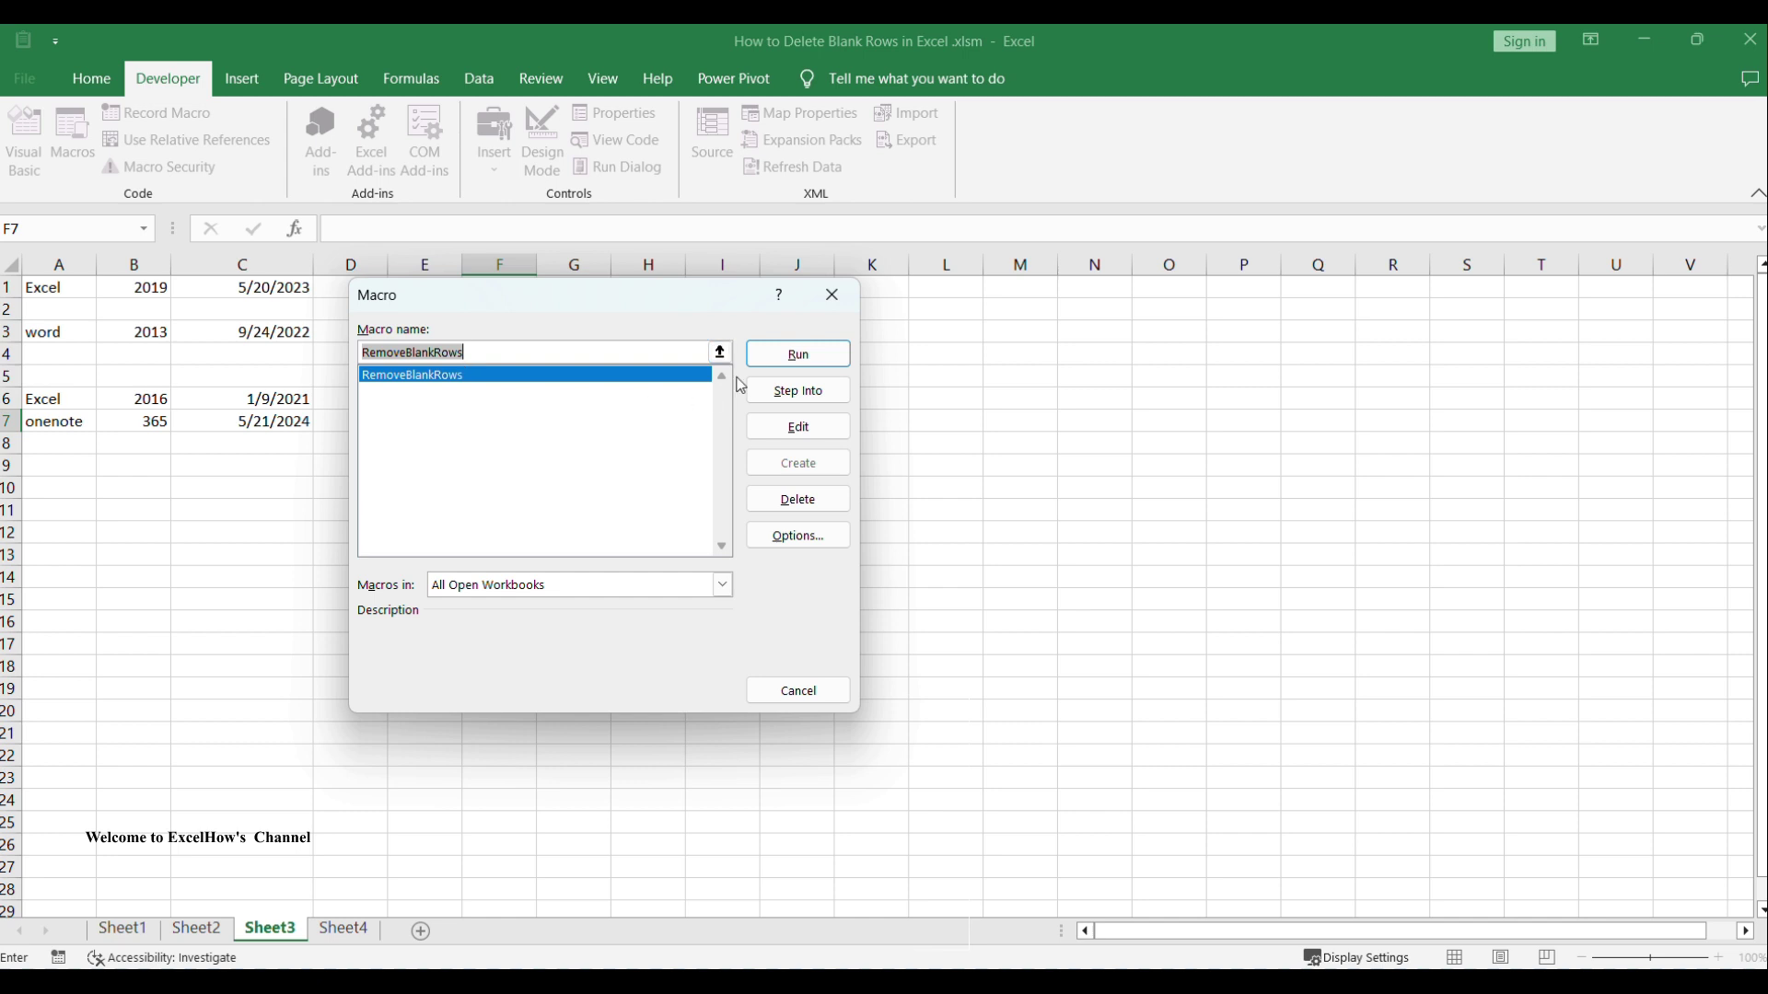
left_click(454, 375)
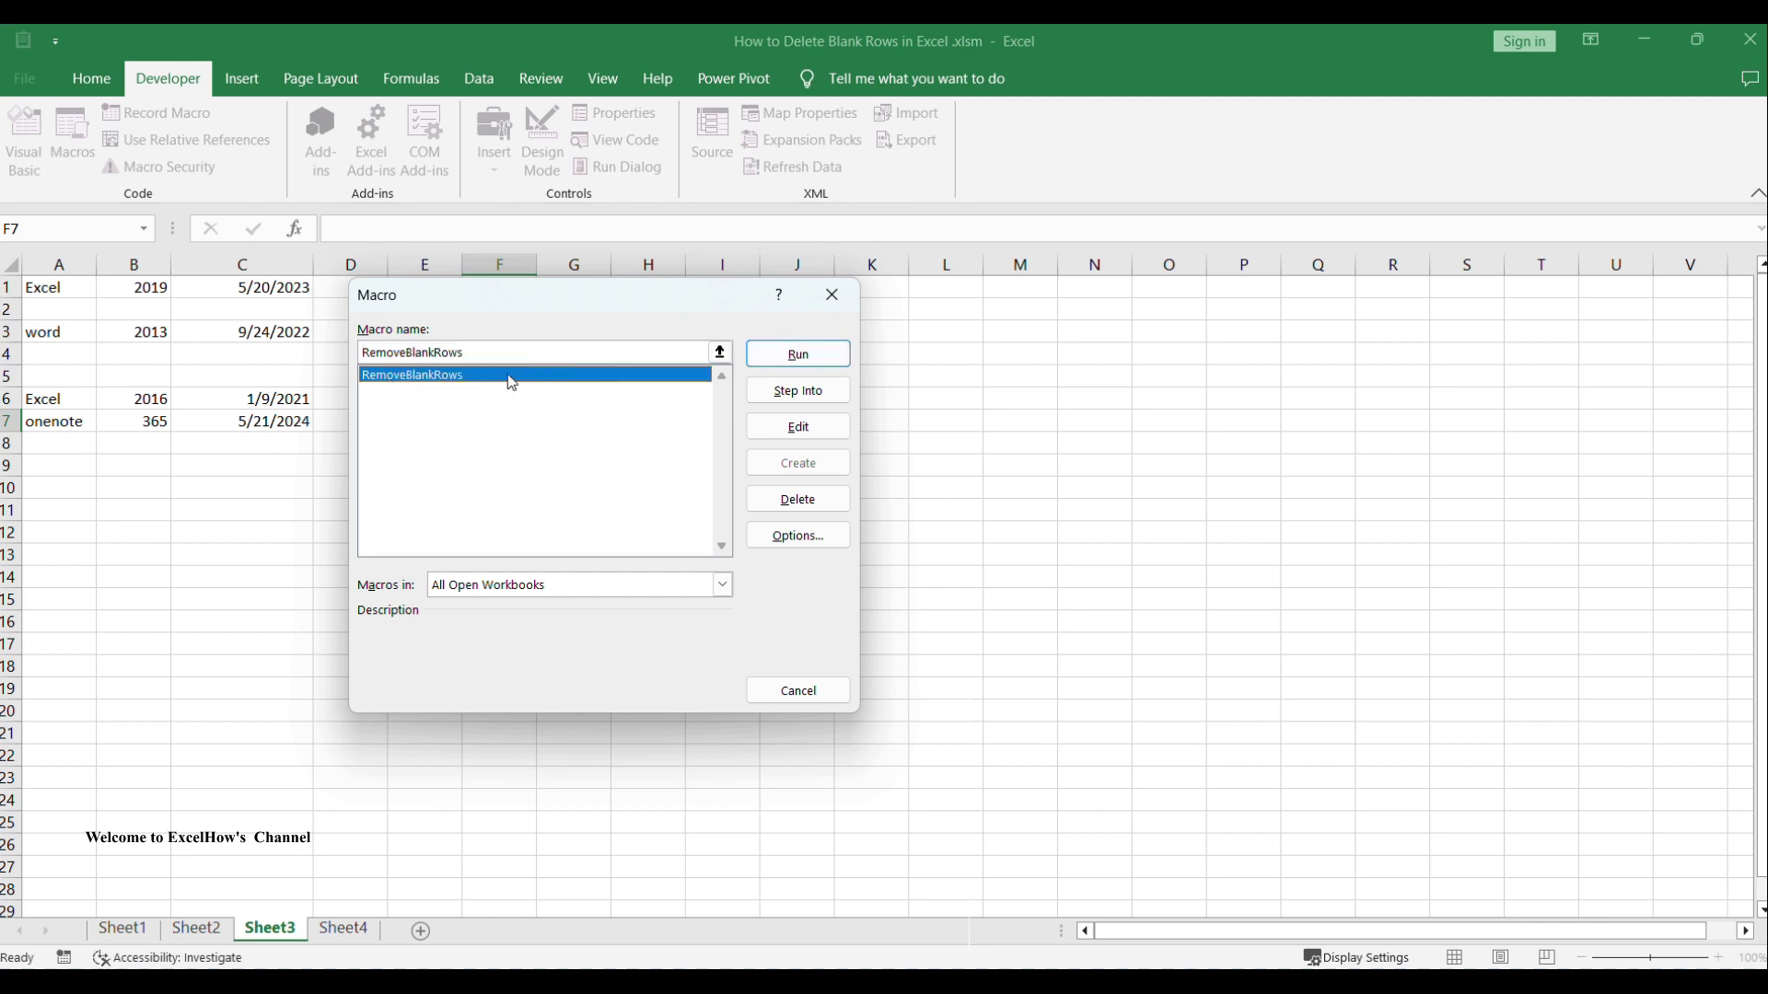
left_click(794, 356)
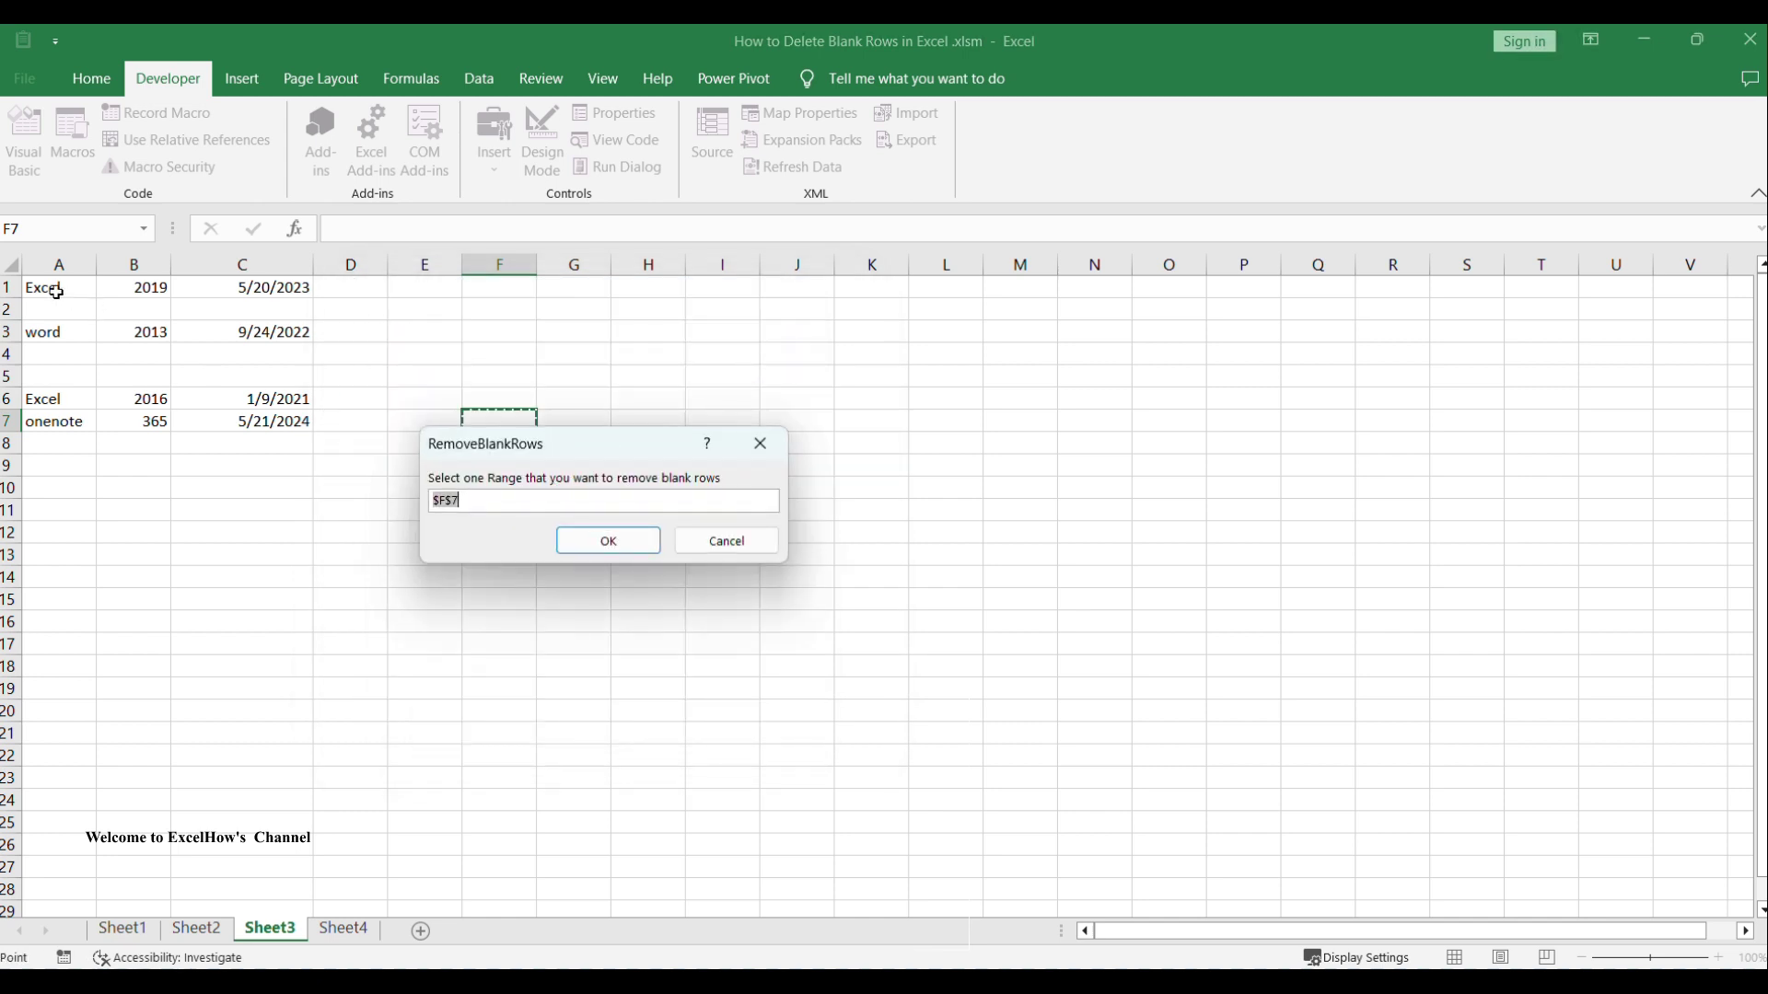
left_click_drag(53, 289, 267, 422)
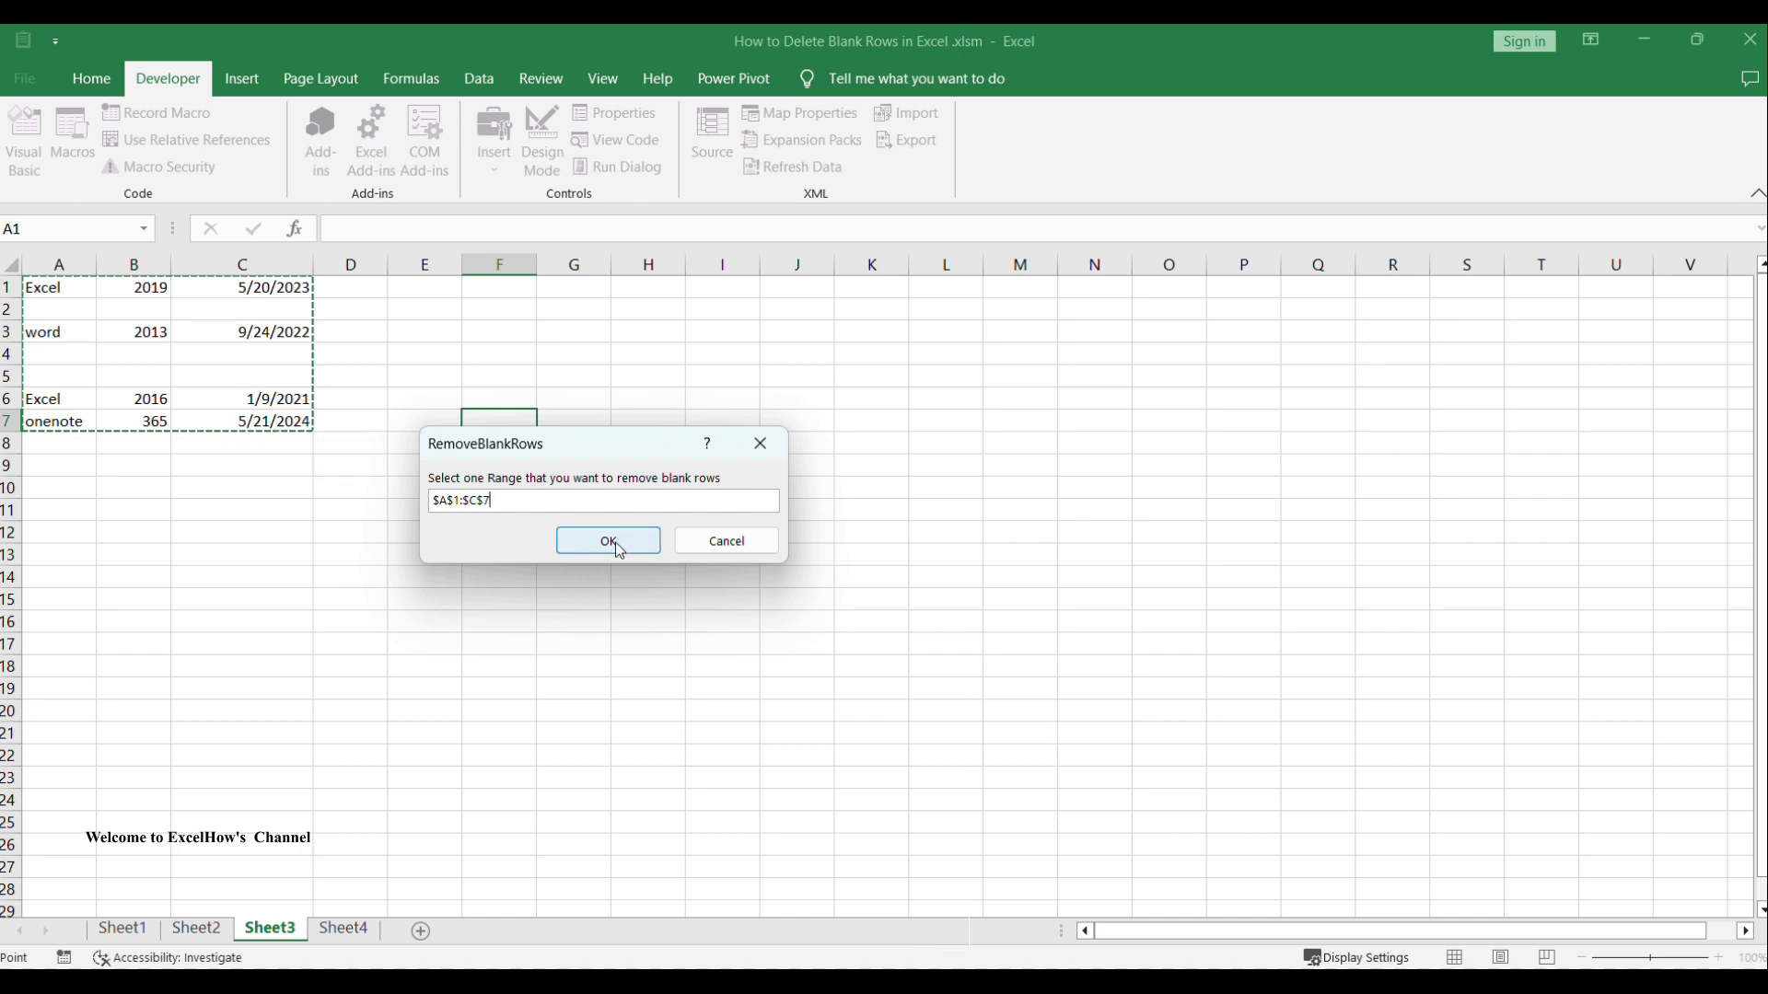
left_click(611, 541)
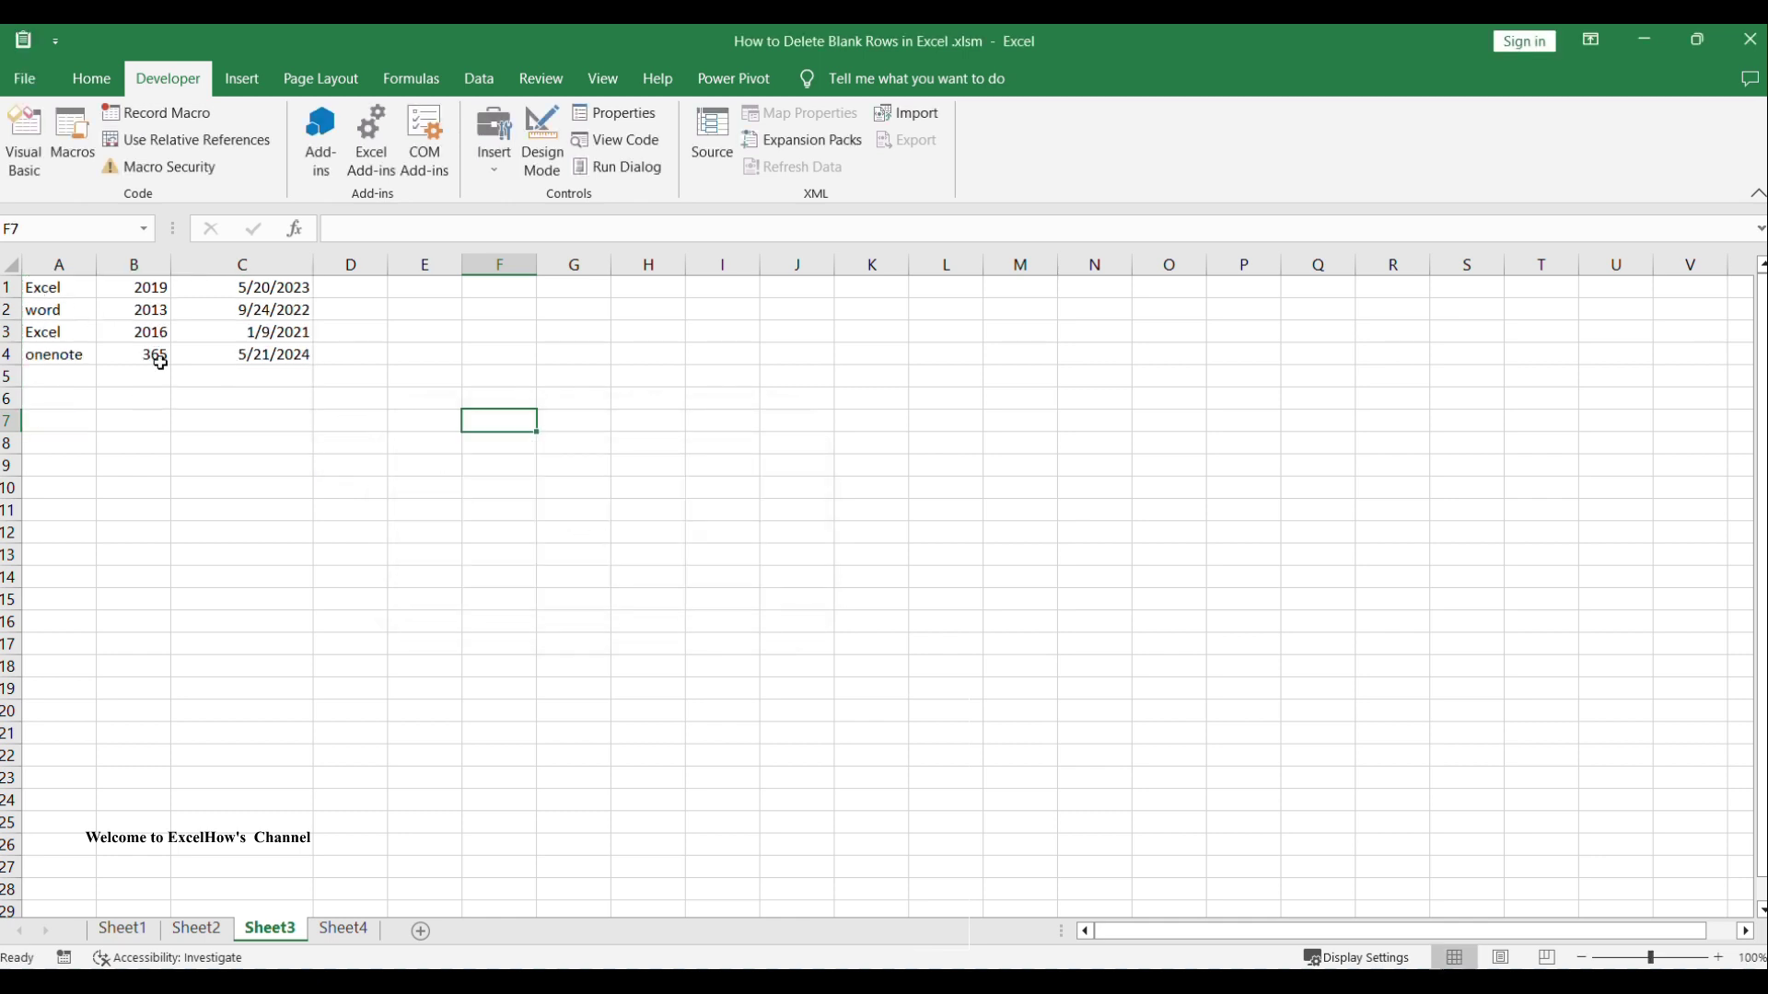
left_click(797, 447)
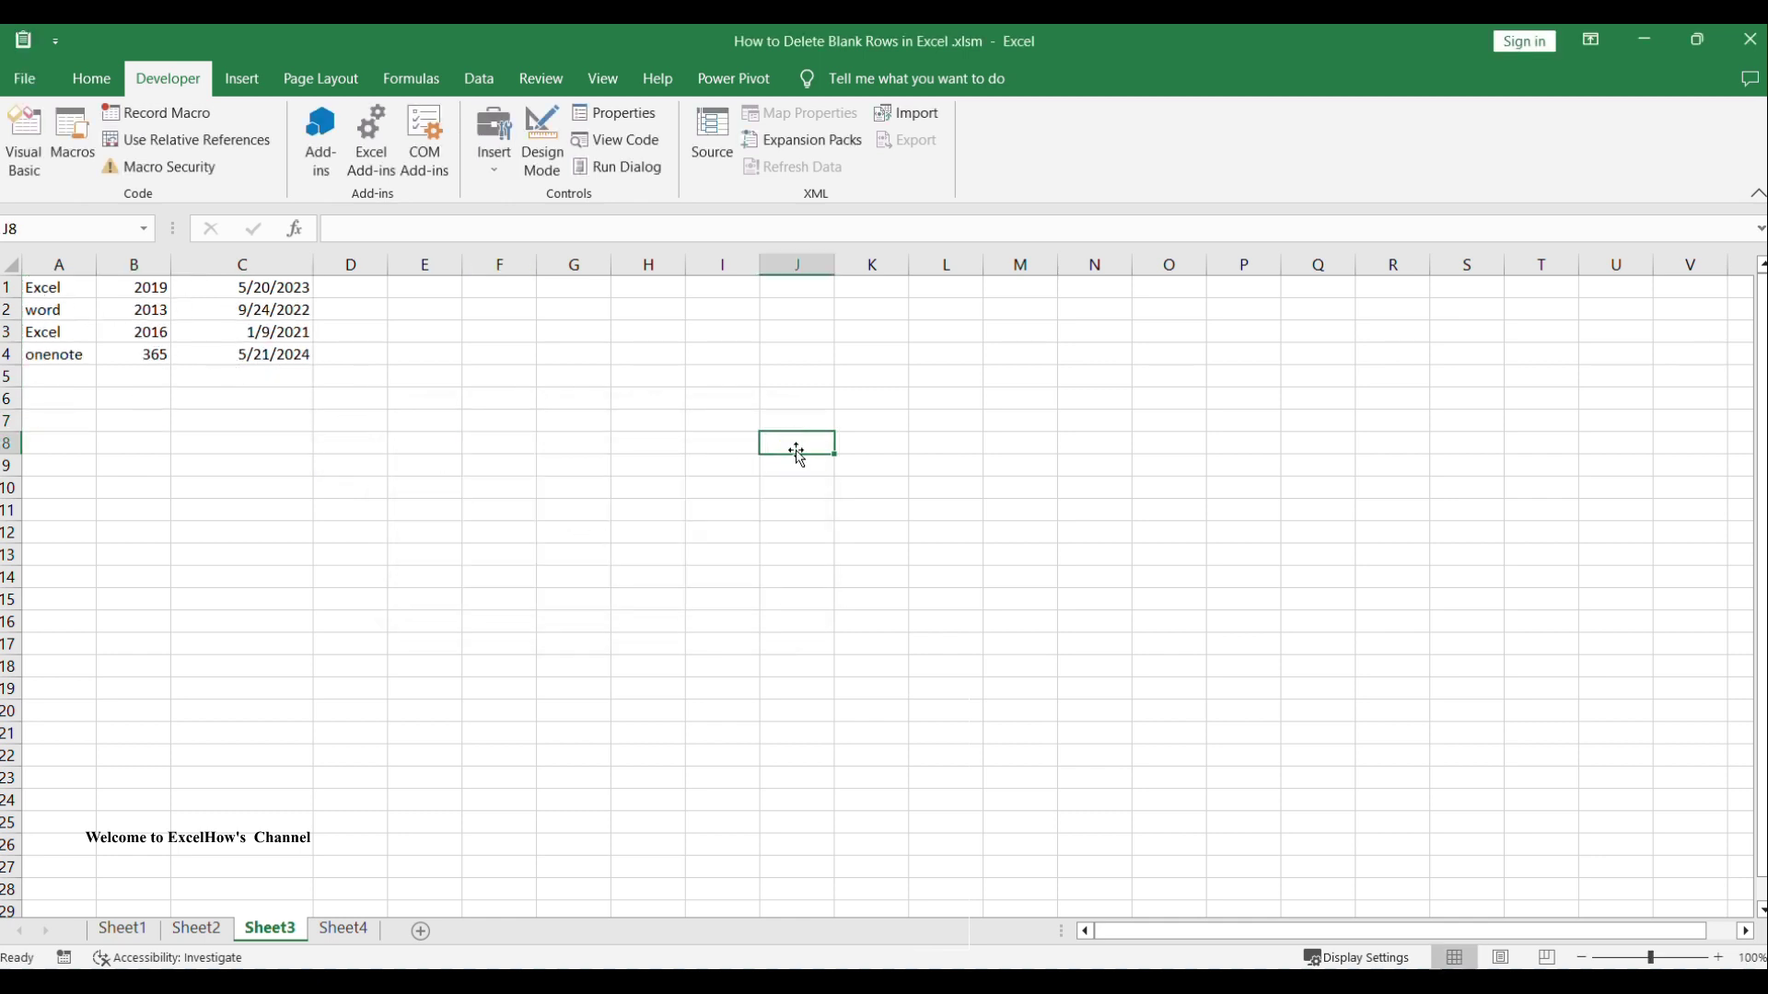